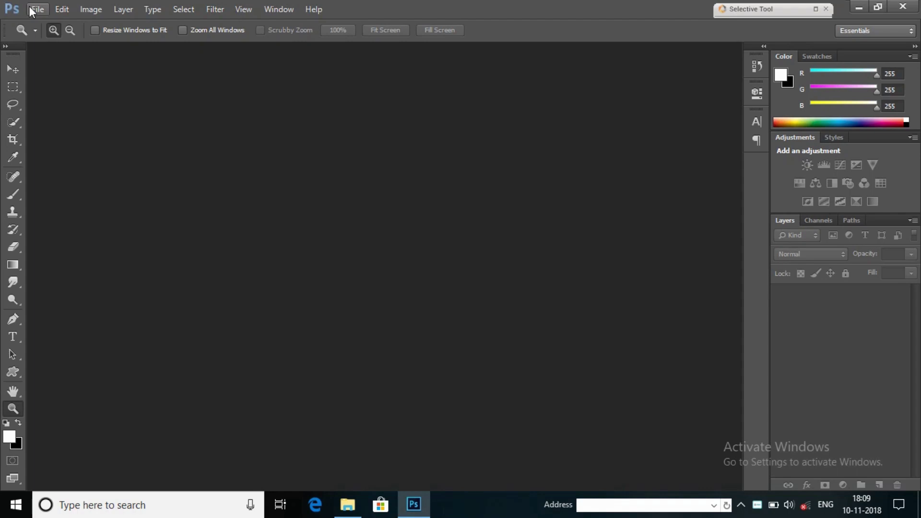
# Start a new 1500 × 2000 px, 300 px/inch document with a white background
pyautogui.click(38, 9)
pyautogui.click(46, 24)
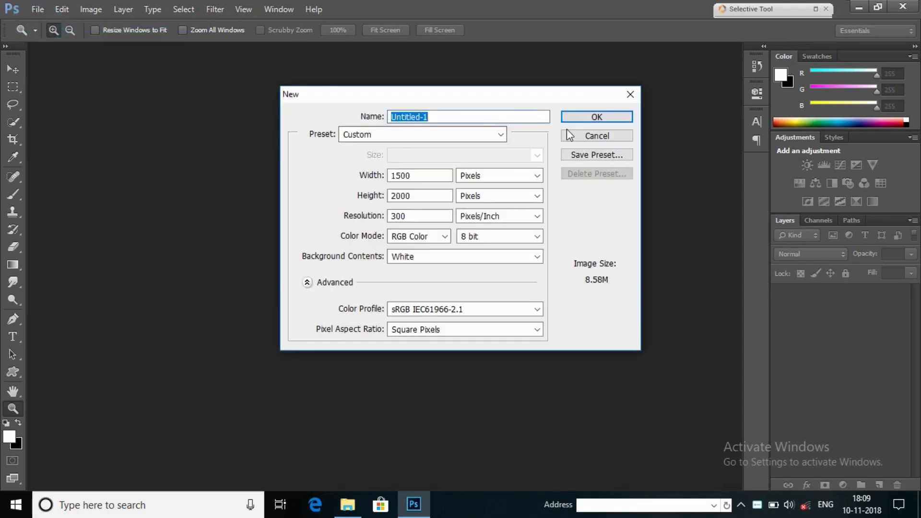
# Create the blank 1500 × 2000 px document and place the raling image into it
pyautogui.click(577, 118)
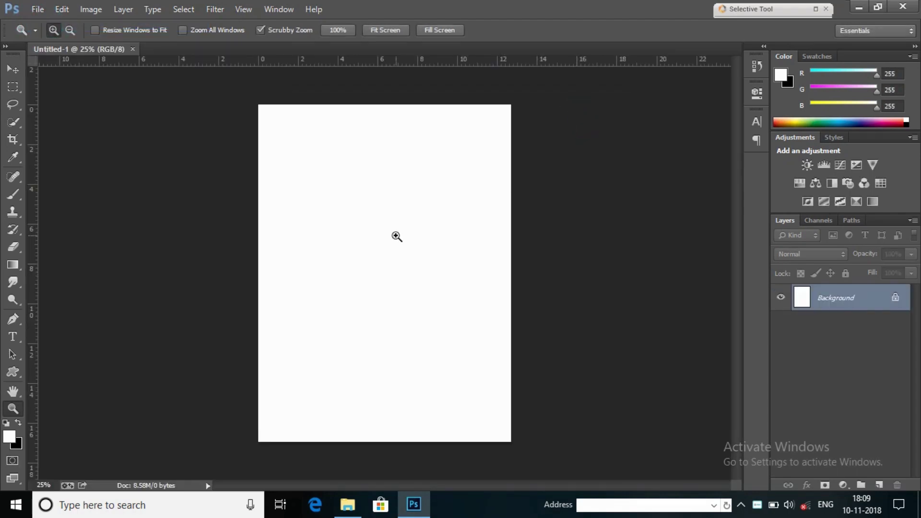
pyautogui.press('XF86MonBrightnessUp')
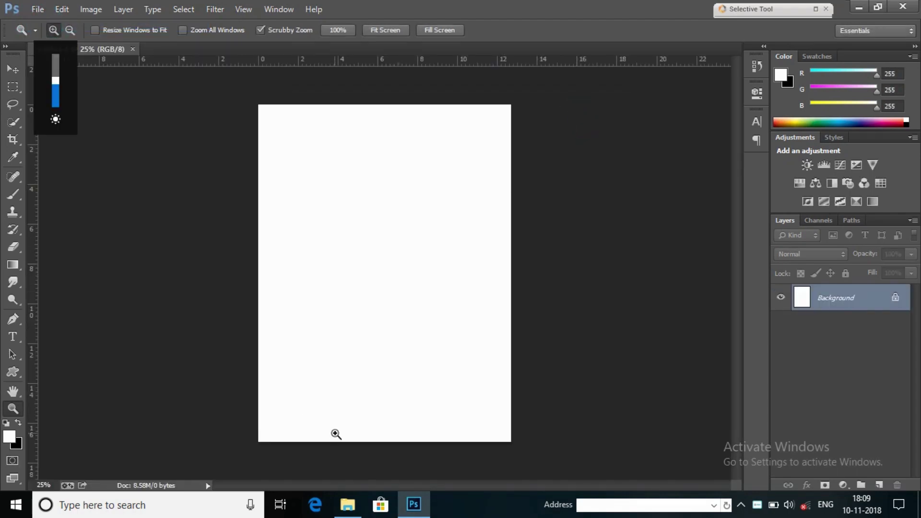
pyautogui.click(348, 504)
pyautogui.moveTo(602, 209); pyautogui.dragTo(116, 261)
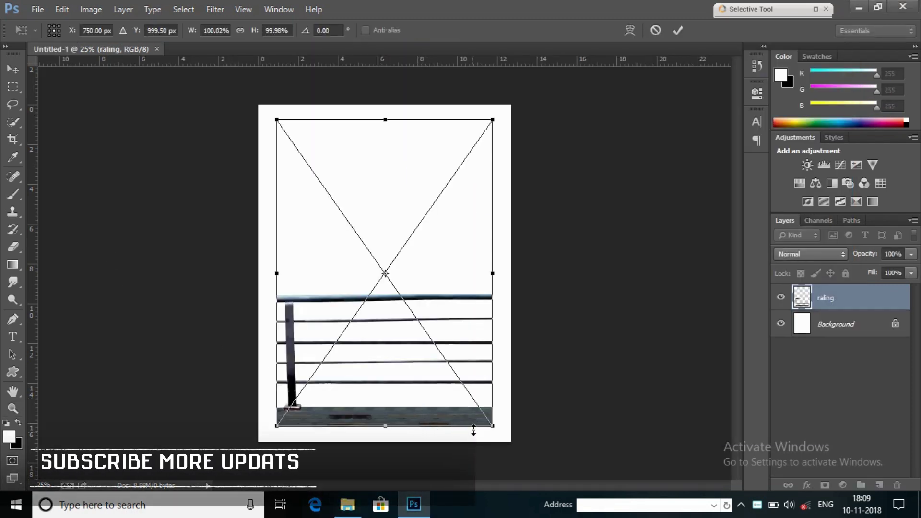
# Stretch the railing image to fill the whole canvas and commit the transform
pyautogui.moveTo(493, 426); pyautogui.dragTo(514, 435)
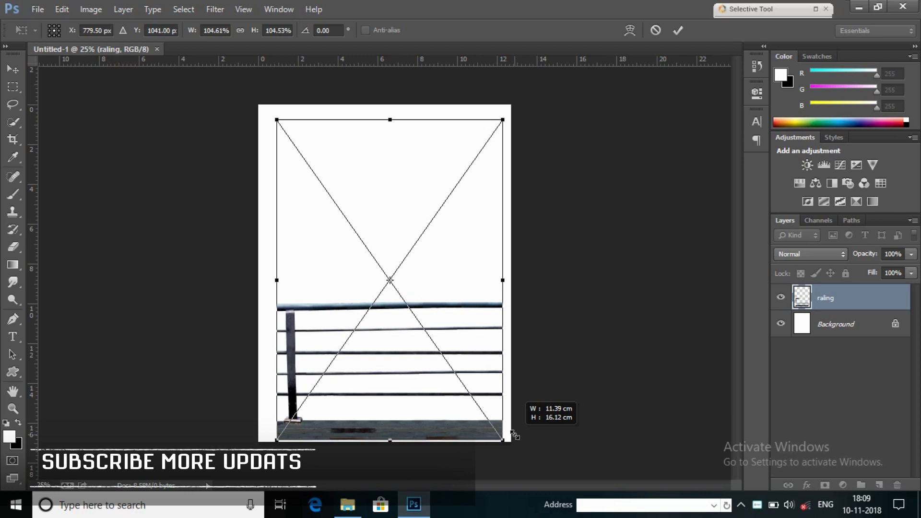
pyautogui.moveTo(277, 119); pyautogui.dragTo(259, 94)
pyautogui.moveTo(503, 94); pyautogui.dragTo(511, 83)
pyautogui.moveTo(512, 444); pyautogui.dragTo(512, 443)
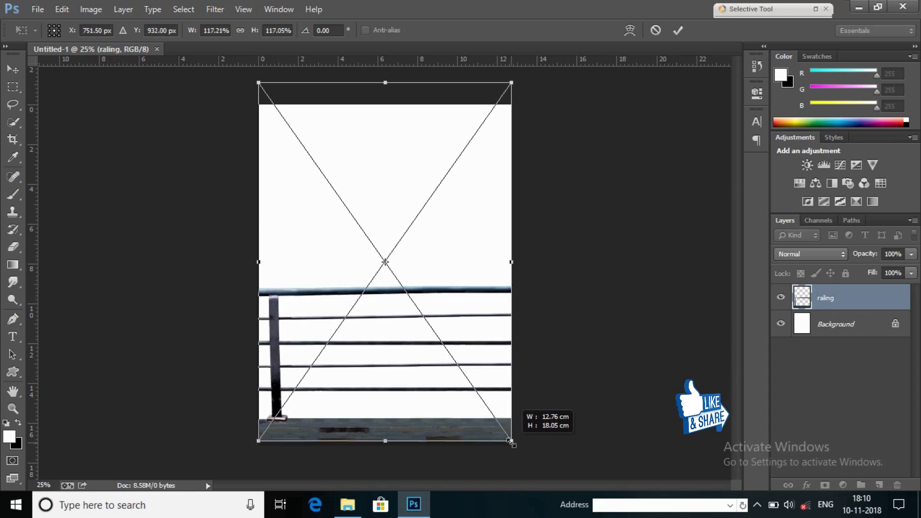
pyautogui.click(678, 30)
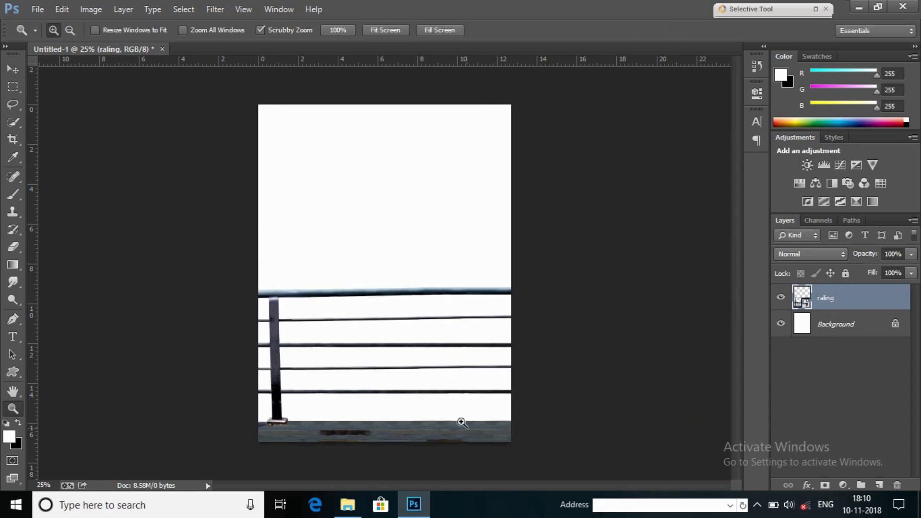
pyautogui.moveTo(347, 505)
pyautogui.click(374, 432)
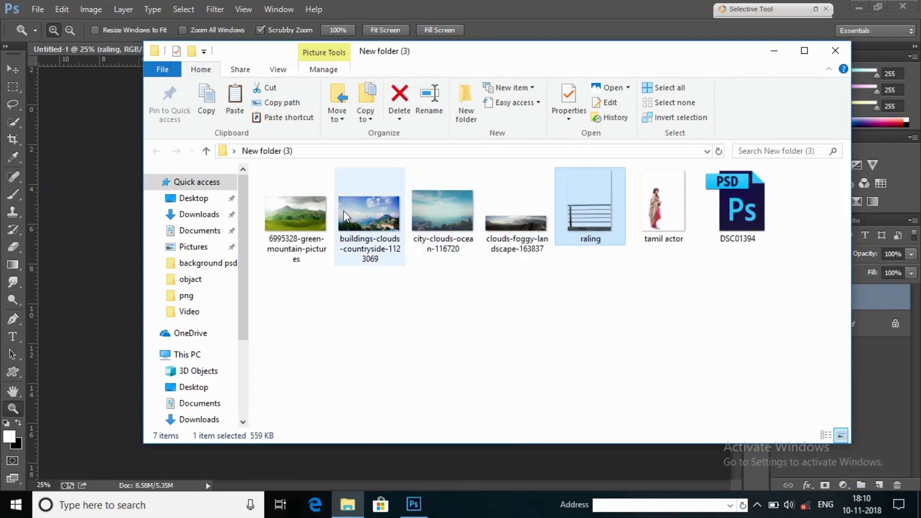
# Place the green mountain image into the poster beneath the railing layer
pyautogui.click(381, 220)
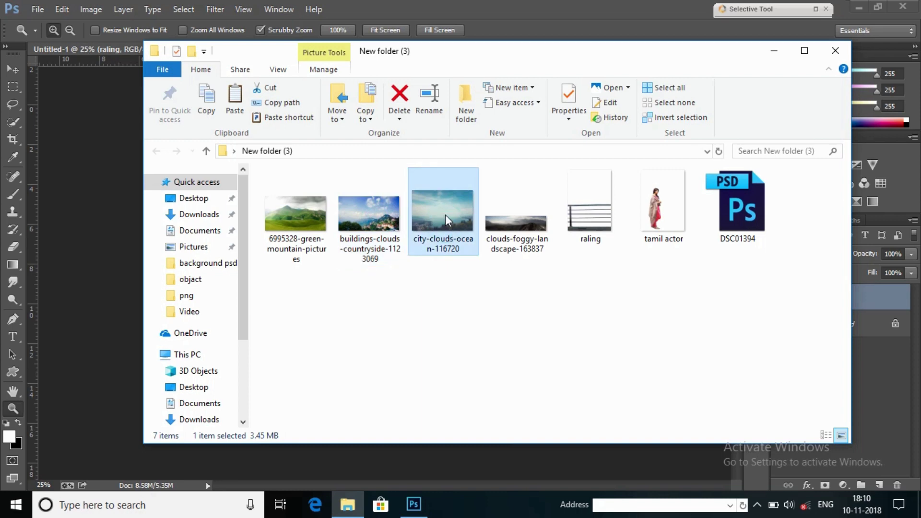
pyautogui.moveTo(384, 225); pyautogui.dragTo(364, 240)
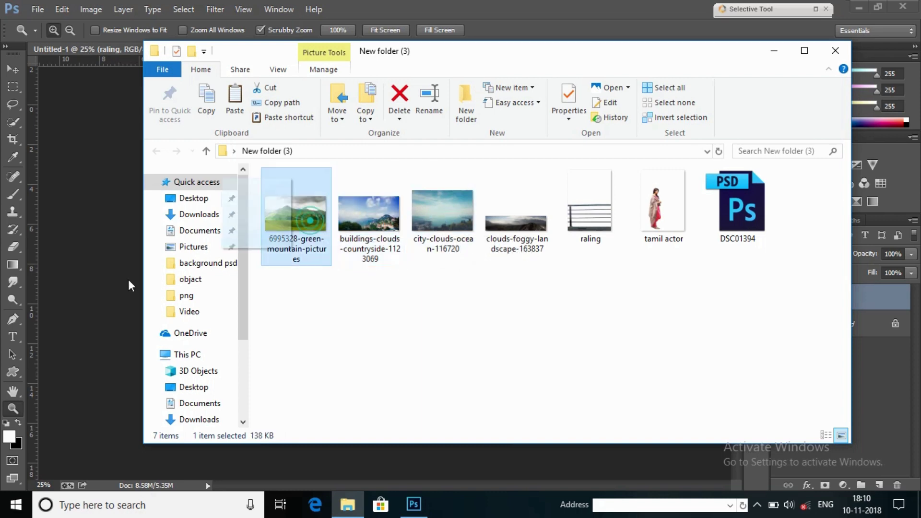
pyautogui.moveTo(295, 214); pyautogui.dragTo(91, 290)
pyautogui.moveTo(450, 350)
pyautogui.mouseDown()
pyautogui.moveTo(428, 370)
pyautogui.moveTo(440, 421)
pyautogui.mouseUp()
pyautogui.click(678, 30)
pyautogui.moveTo(837, 298); pyautogui.dragTo(839, 330)
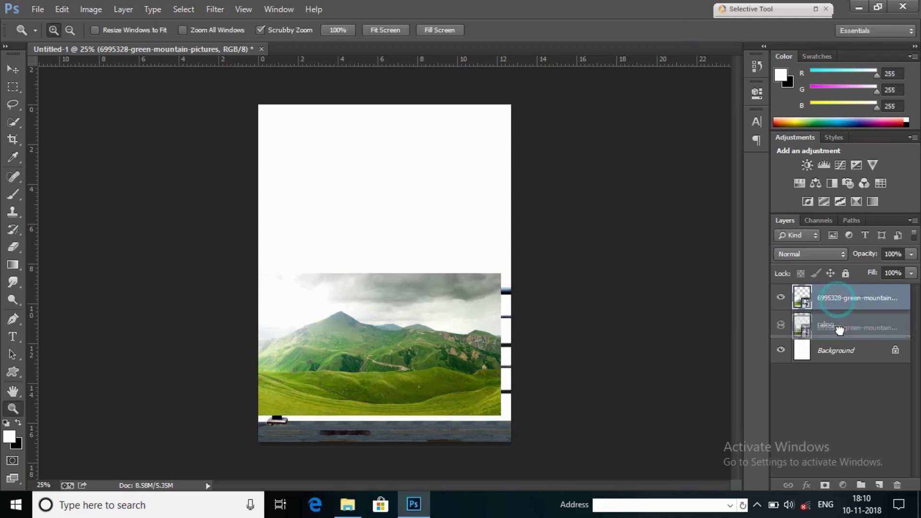
# Reposition the mountains and enlarge them with Free Transform
pyautogui.click(12, 69)
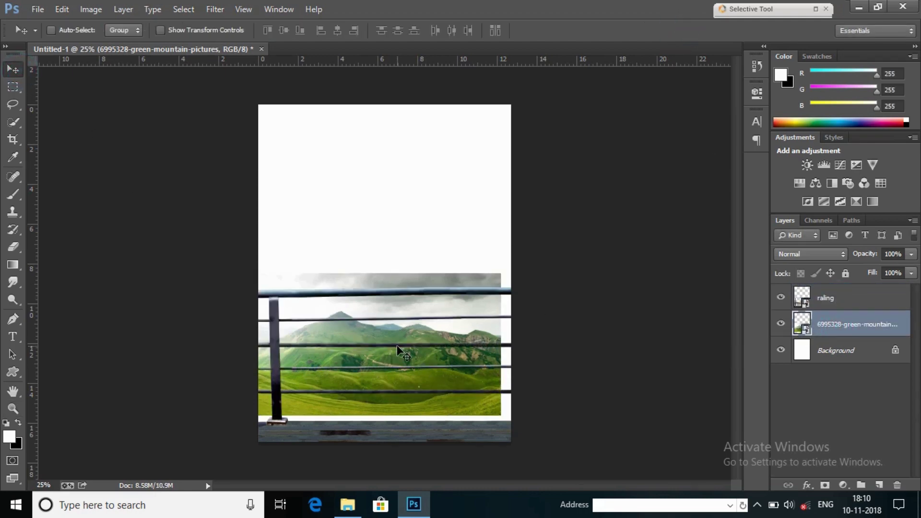
pyautogui.moveTo(396, 345); pyautogui.dragTo(413, 359)
pyautogui.hotkey('ctrl', 't')
pyautogui.moveTo(511, 297); pyautogui.dragTo(600, 247)
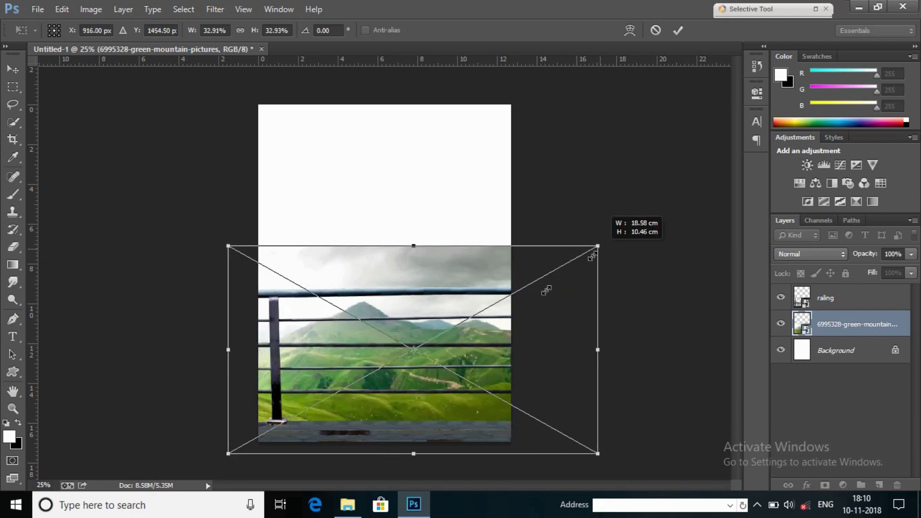
pyautogui.moveTo(453, 346); pyautogui.dragTo(426, 362)
pyautogui.click(678, 30)
# Place the city-clouds-ocean image and enlarge it to cover the whole sky
pyautogui.click(348, 505)
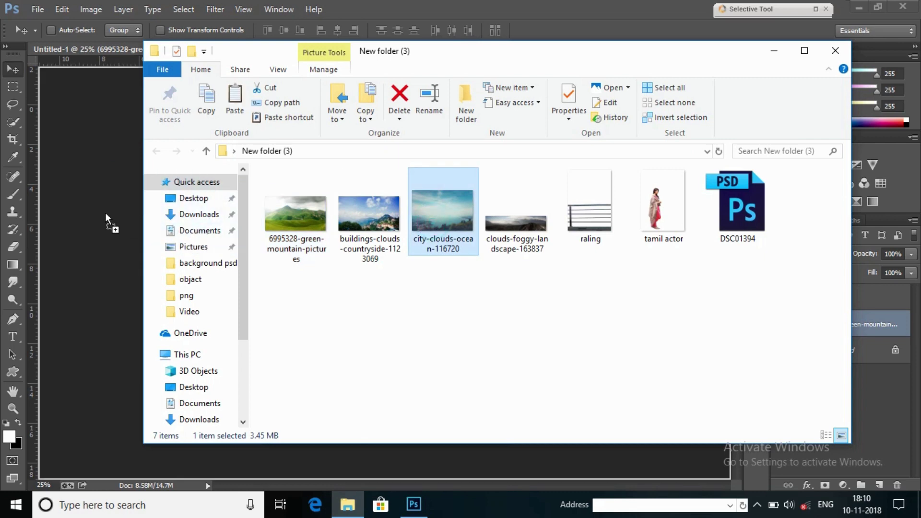
pyautogui.moveTo(433, 220); pyautogui.dragTo(97, 209)
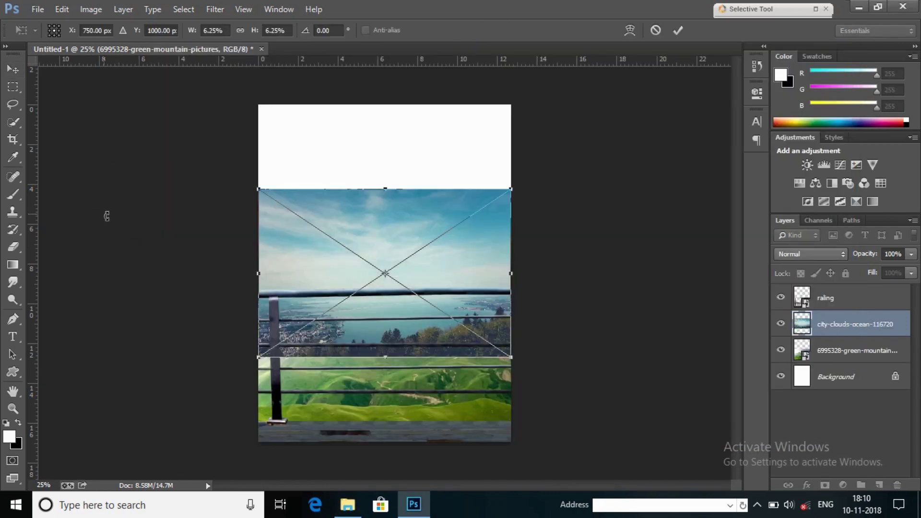
pyautogui.moveTo(511, 357); pyautogui.dragTo(658, 448)
pyautogui.moveTo(571, 384)
pyautogui.mouseDown()
pyautogui.moveTo(499, 313)
pyautogui.moveTo(499, 322)
pyautogui.mouseUp()
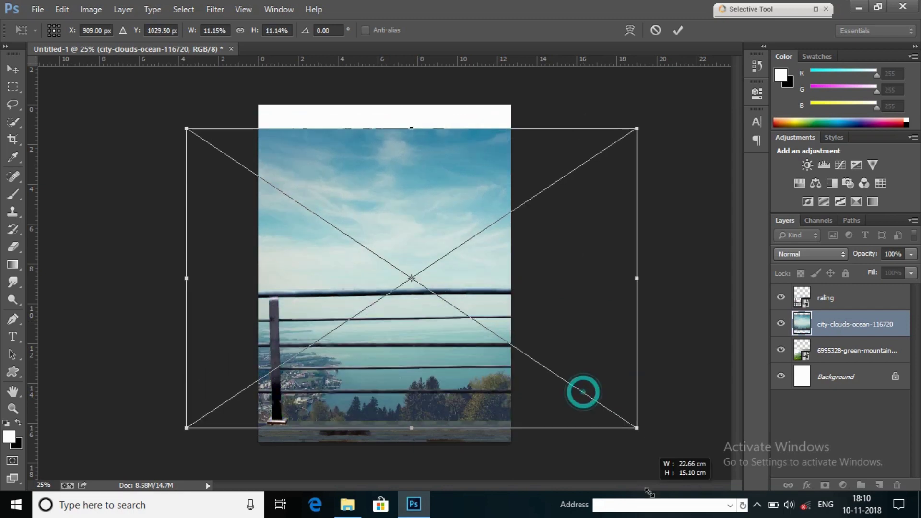
pyautogui.moveTo(582, 391); pyautogui.dragTo(632, 391)
pyautogui.moveTo(574, 326); pyautogui.dragTo(574, 357)
pyautogui.click(677, 30)
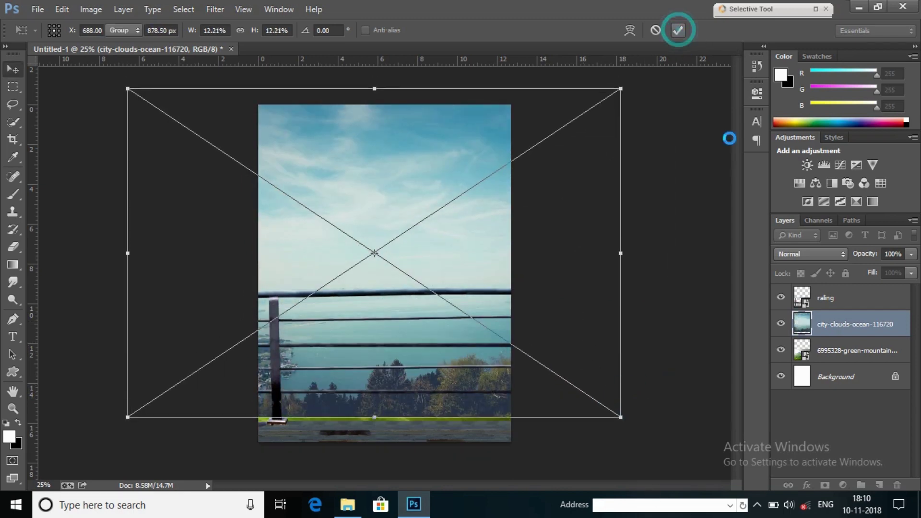
# Move city-clouds below the mountain layer and rasterize the image layers
pyautogui.moveTo(835, 336); pyautogui.dragTo(834, 361)
pyautogui.click(830, 327)
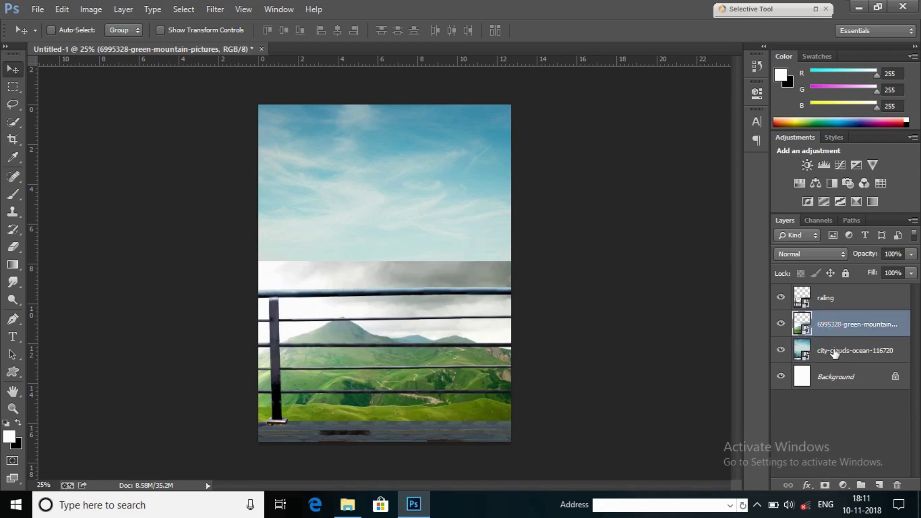
pyautogui.keyDown('shift'); pyautogui.click(829, 350); pyautogui.keyUp('shift')
pyautogui.rightClick(832, 336)
pyautogui.click(680, 201)
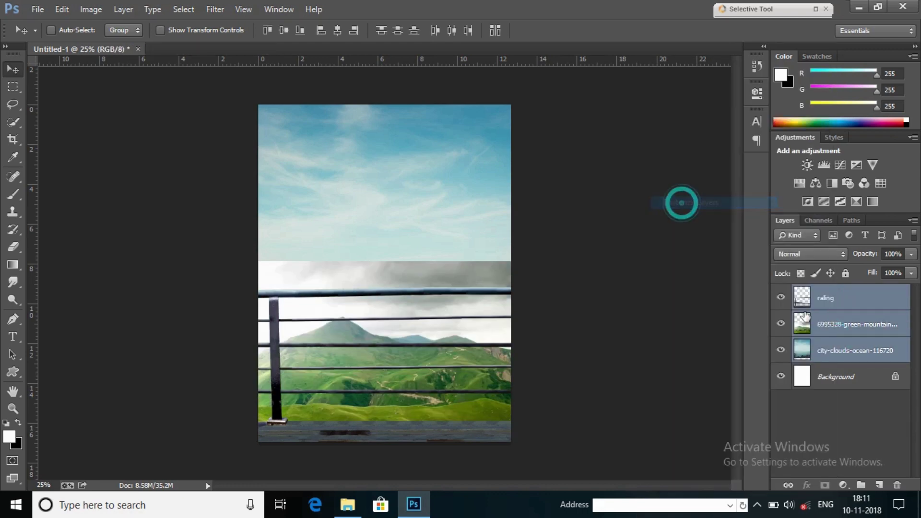
# Add a mask to the green mountains and fade their top into the sky with a black gradient
pyautogui.click(832, 324)
pyautogui.click(825, 485)
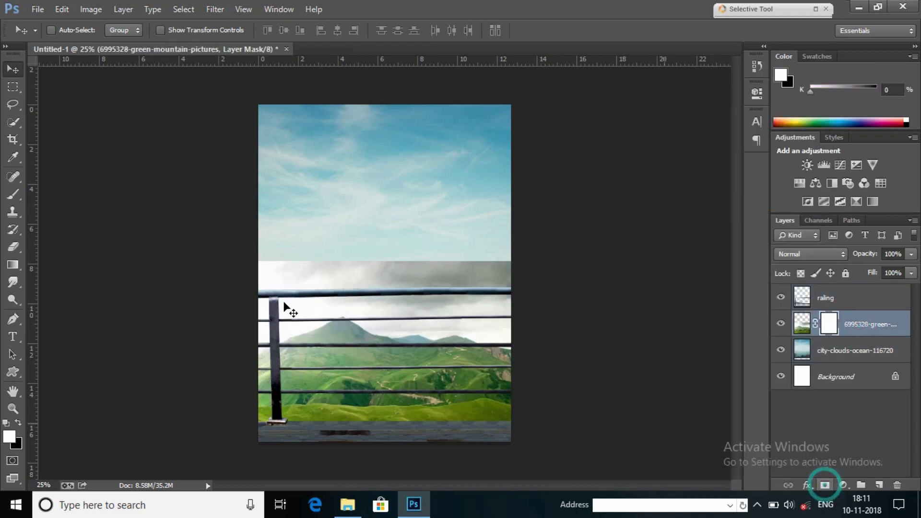
pyautogui.click(13, 265)
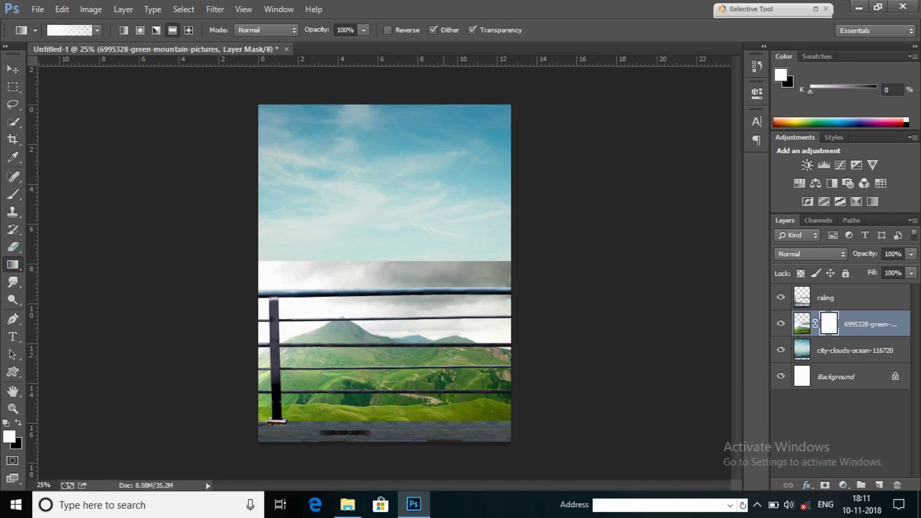
pyautogui.click(18, 423)
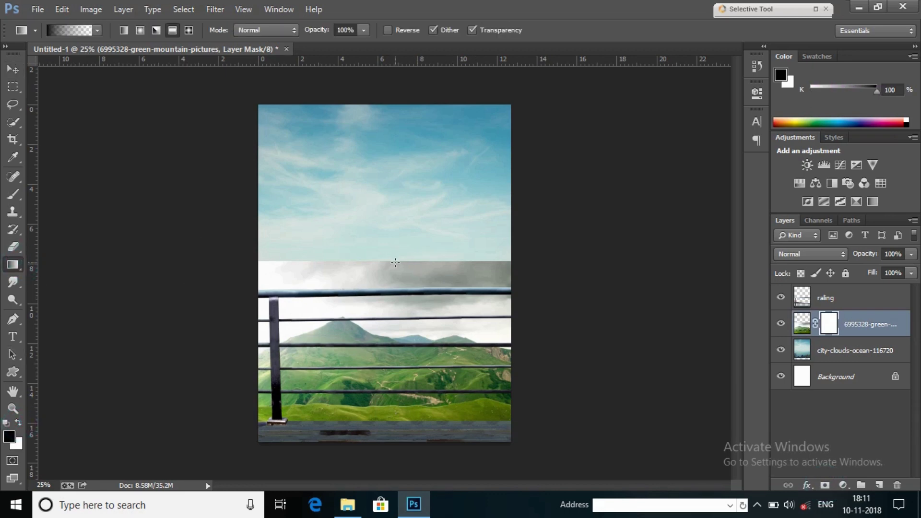
pyautogui.moveTo(400, 370); pyautogui.dragTo(399, 274)
pyautogui.moveTo(402, 366); pyautogui.dragTo(402, 365)
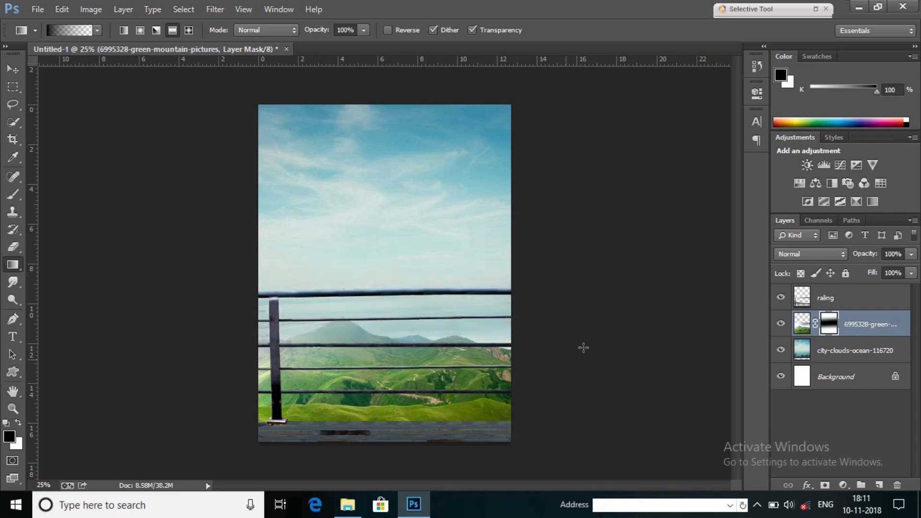
pyautogui.click(348, 504)
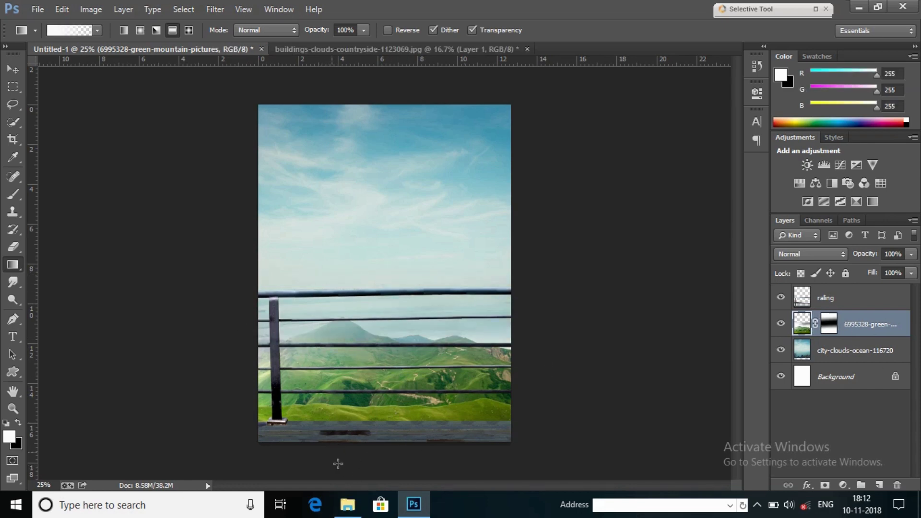
# Open clouds-foggy-landscape and Quick Select its mountain range below the sky
pyautogui.moveTo(503, 211)
pyautogui.mouseDown()
pyautogui.moveTo(544, 1)
pyautogui.moveTo(507, 9)
pyautogui.mouseUp()
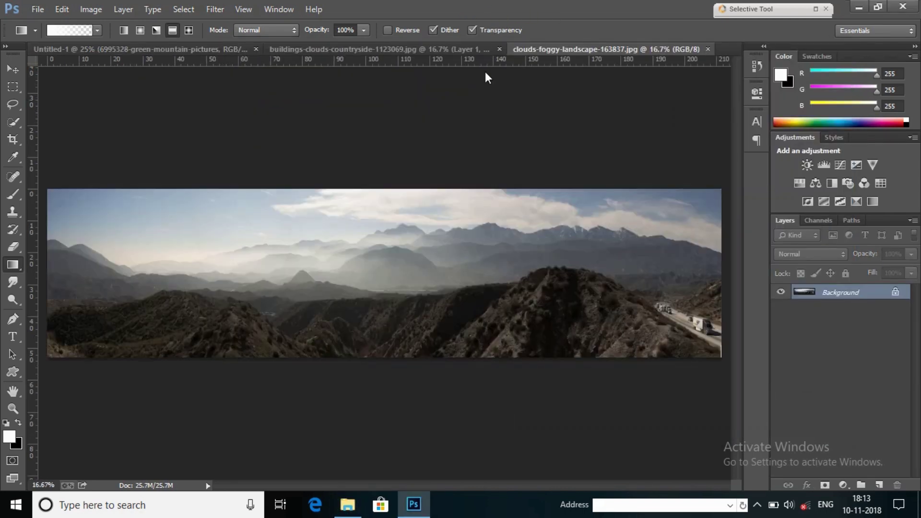
pyautogui.click(13, 122)
pyautogui.moveTo(302, 318)
pyautogui.mouseDown()
pyautogui.moveTo(691, 284)
pyautogui.moveTo(281, 288)
pyautogui.moveTo(117, 303)
pyautogui.moveTo(72, 291)
pyautogui.moveTo(202, 282)
pyautogui.mouseUp()
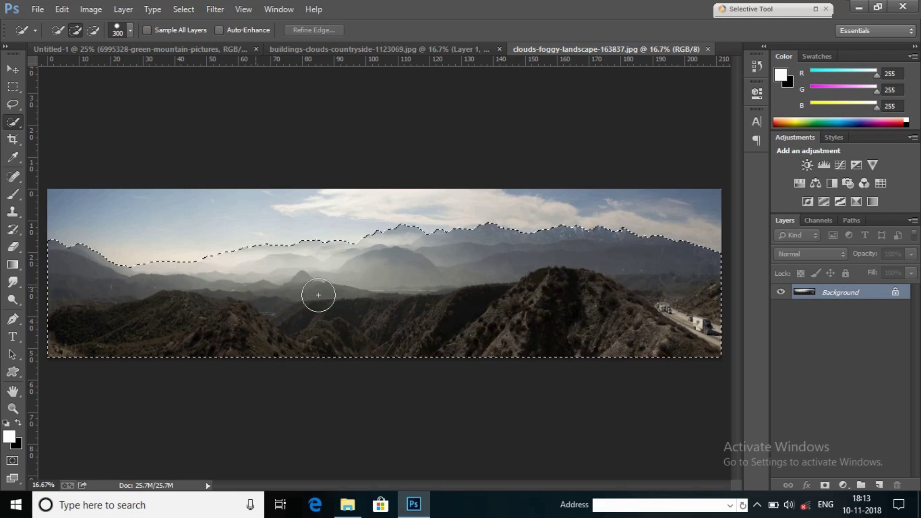
# Cut the mountains onto Layer 1 via Layer Via Cut and drag it into the poster
pyautogui.rightClick(350, 288)
pyautogui.click(390, 161)
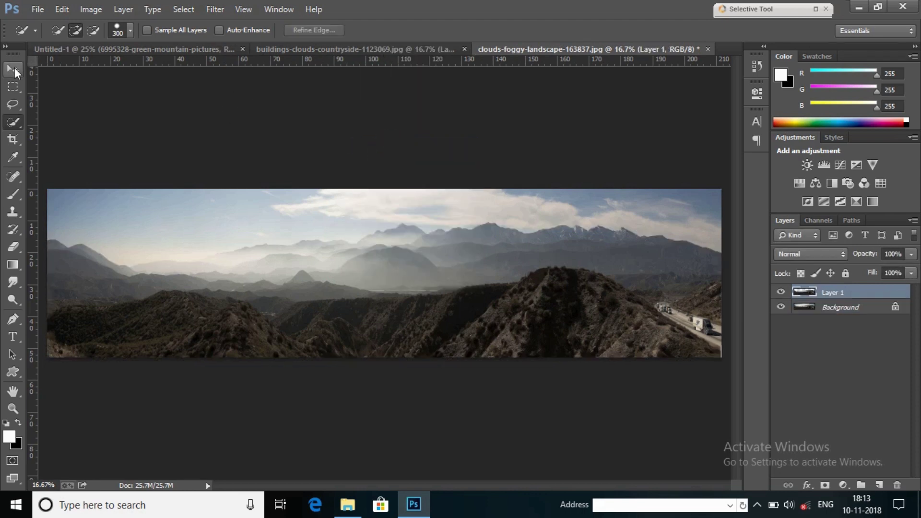
pyautogui.click(13, 69)
pyautogui.moveTo(344, 257)
pyautogui.mouseDown()
pyautogui.moveTo(184, 53)
pyautogui.moveTo(372, 312)
pyautogui.mouseUp()
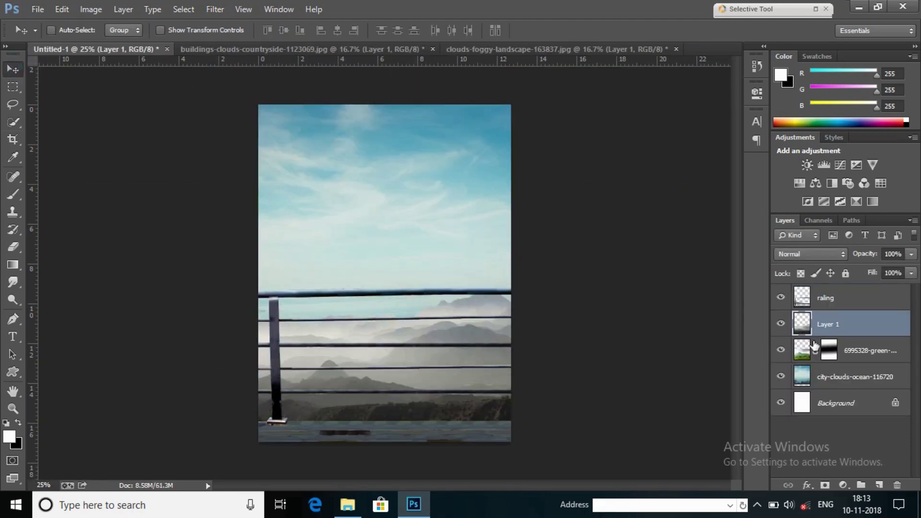
# Scale the foggy mountains to about 42% and position them over the railing
pyautogui.hotkey('ctrl', 't')
pyautogui.moveTo(144, 206); pyautogui.dragTo(552, 360)
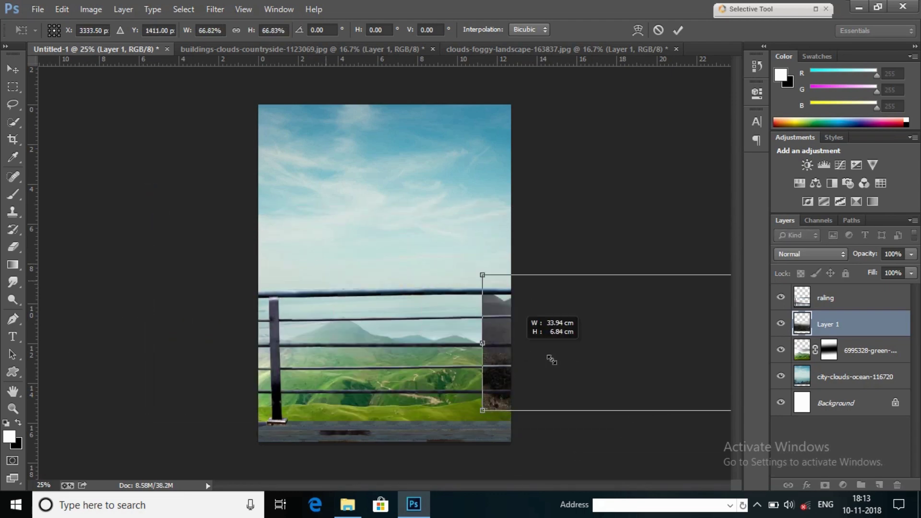
pyautogui.moveTo(481, 349); pyautogui.dragTo(232, 366)
pyautogui.moveTo(140, 276); pyautogui.dragTo(292, 305)
pyautogui.moveTo(418, 372); pyautogui.dragTo(305, 367)
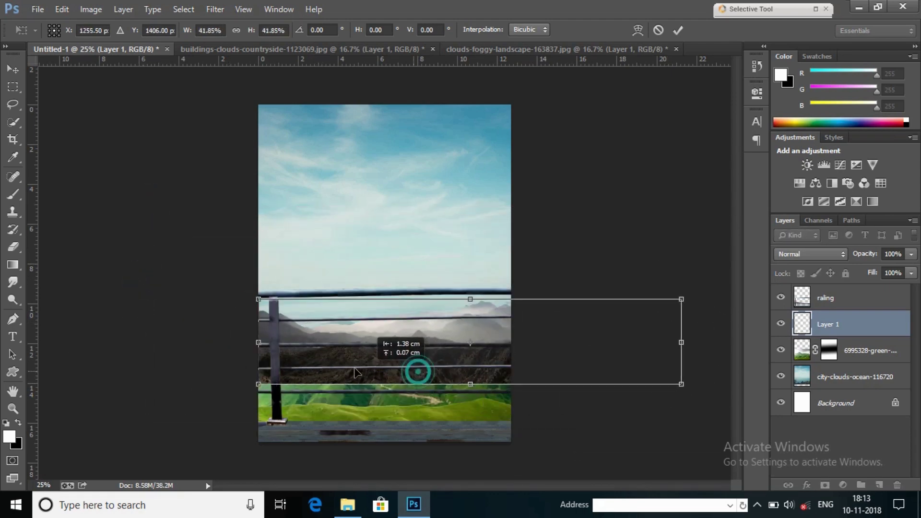
pyautogui.click(677, 30)
# Move the foggy mountains below the green mountain layer and stretch them wider and taller
pyautogui.moveTo(802, 323); pyautogui.dragTo(815, 363)
pyautogui.moveTo(451, 343)
pyautogui.mouseDown()
pyautogui.moveTo(455, 312)
pyautogui.moveTo(457, 321)
pyautogui.mouseUp()
pyautogui.hotkey('ctrl', 't')
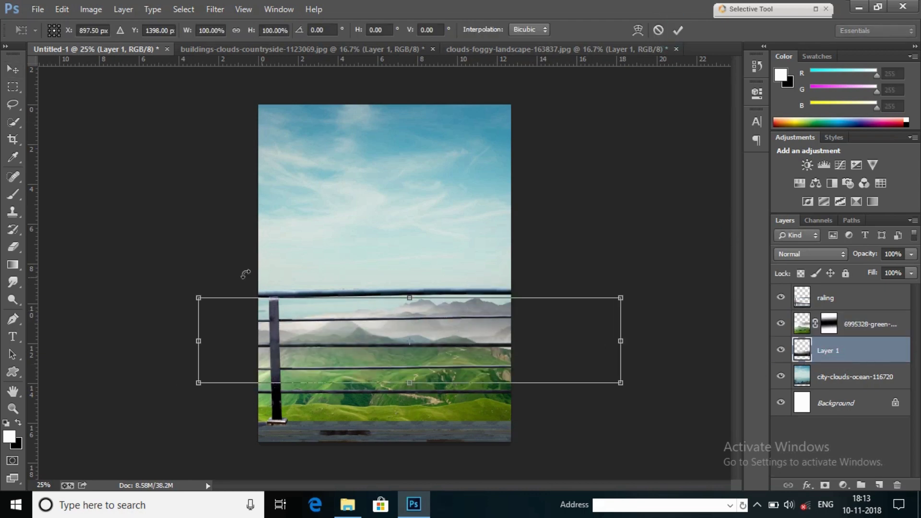
pyautogui.moveTo(198, 298); pyautogui.dragTo(175, 293)
pyautogui.moveTo(622, 298); pyautogui.dragTo(624, 293)
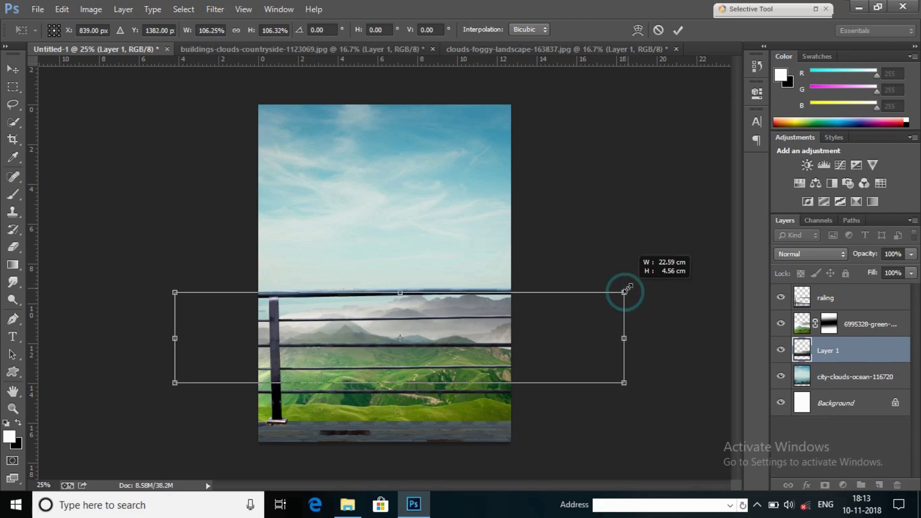
pyautogui.moveTo(396, 293); pyautogui.dragTo(396, 285)
pyautogui.click(677, 30)
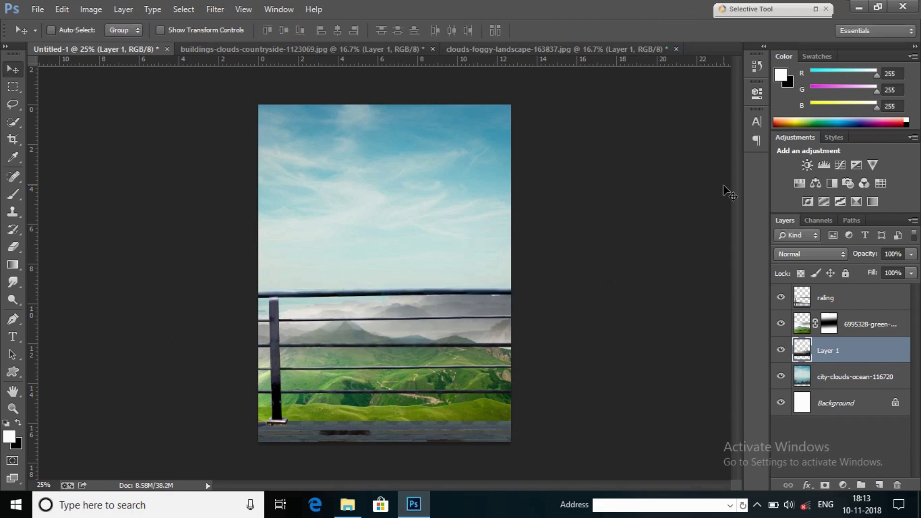
# Fade the mist layer to 87% opacity and stretch its top edge higher
pyautogui.moveTo(864, 254); pyautogui.dragTo(858, 257)
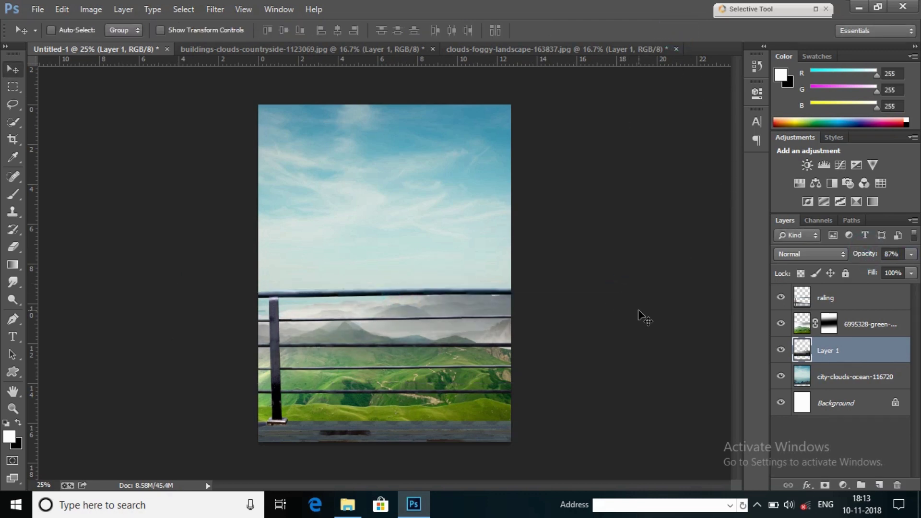
pyautogui.hotkey('ctrl', 't')
pyautogui.moveTo(402, 286); pyautogui.dragTo(402, 277)
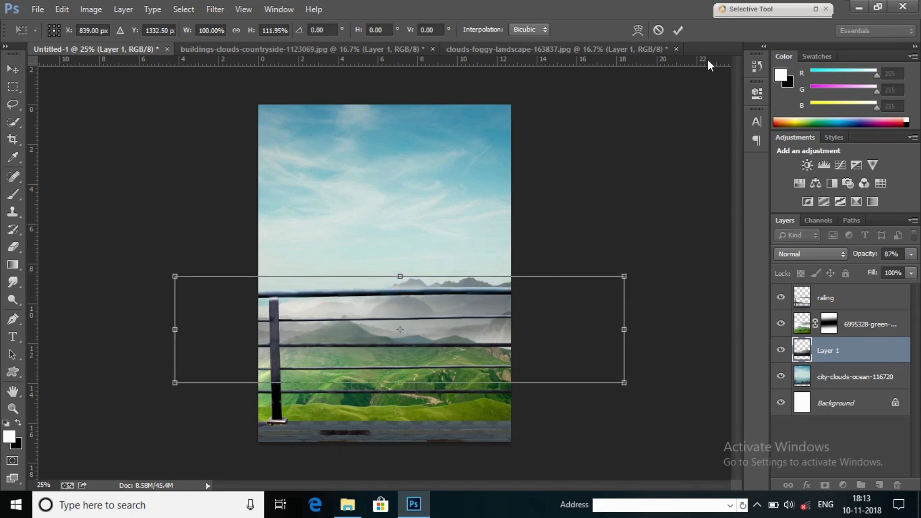
pyautogui.click(675, 31)
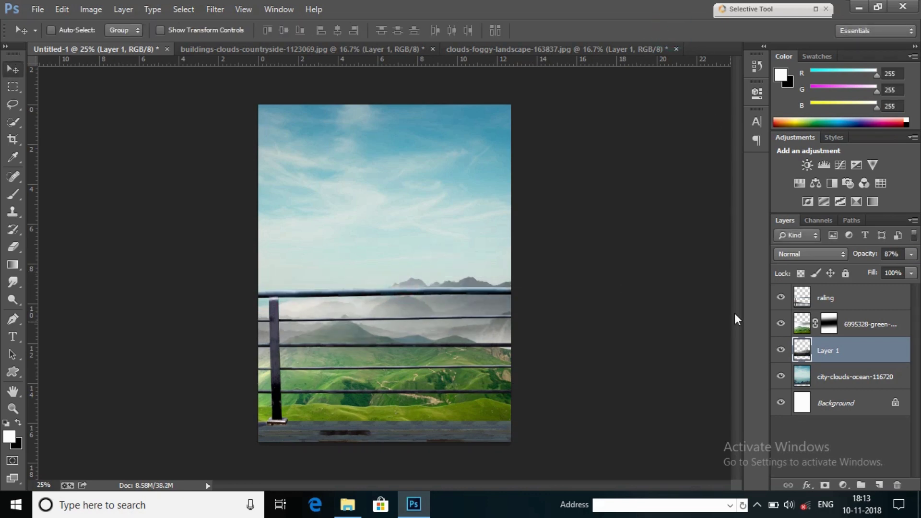
pyautogui.click(849, 376)
pyautogui.keyDown('shift'); pyautogui.click(856, 323); pyautogui.keyUp('shift')
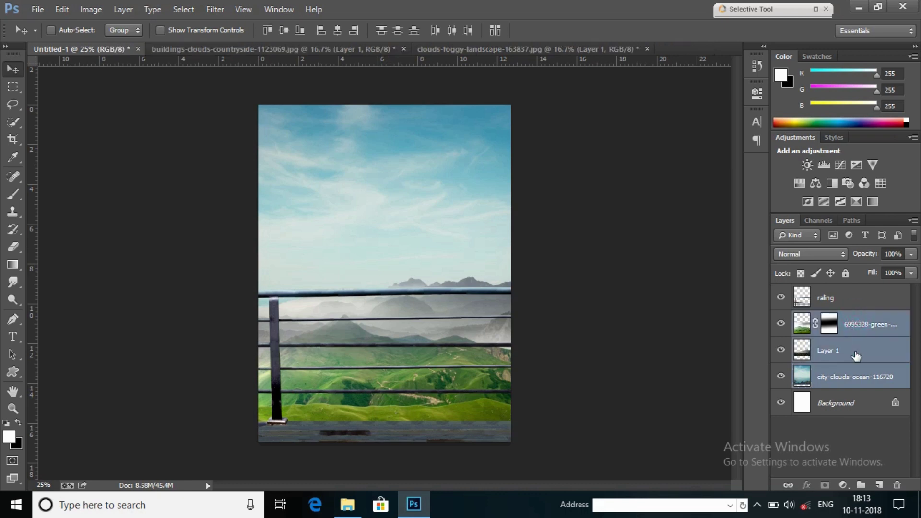
# Group the three backdrop layers into a group named BG
pyautogui.rightClick(852, 355)
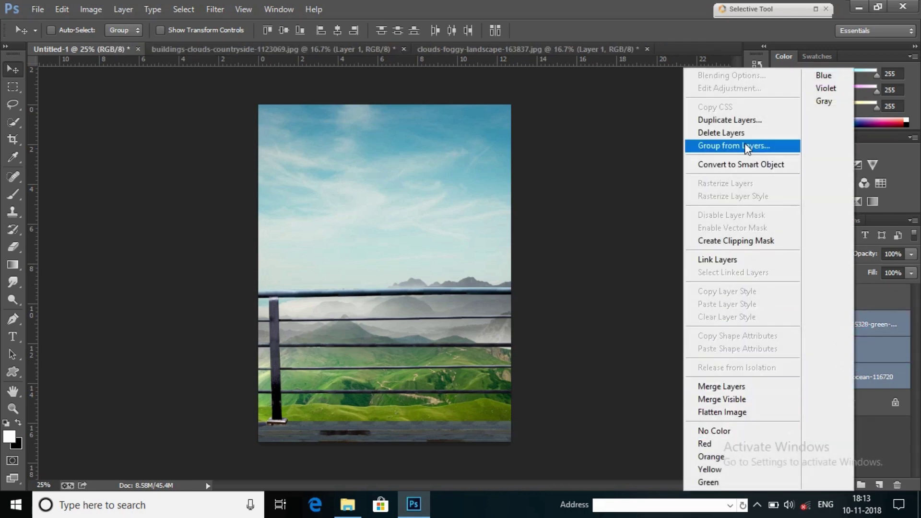
pyautogui.click(744, 145)
pyautogui.write('BG')
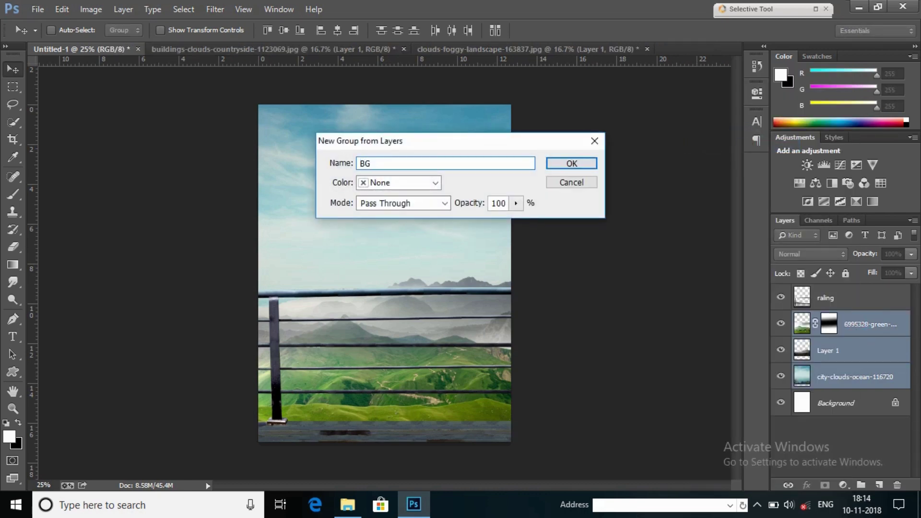
pyautogui.click(594, 159)
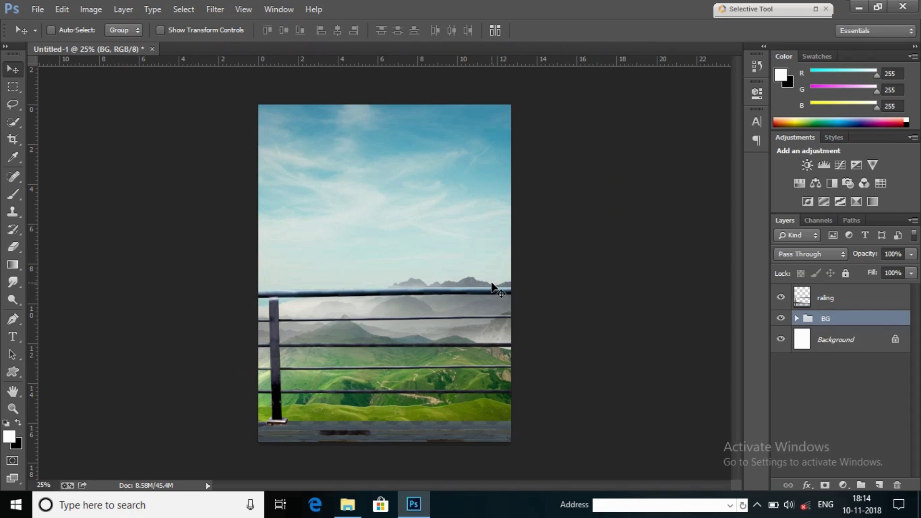
# Open DSC01394.psd in Photoshop and zoom in on the man's head
pyautogui.click(352, 450)
pyautogui.moveTo(347, 505)
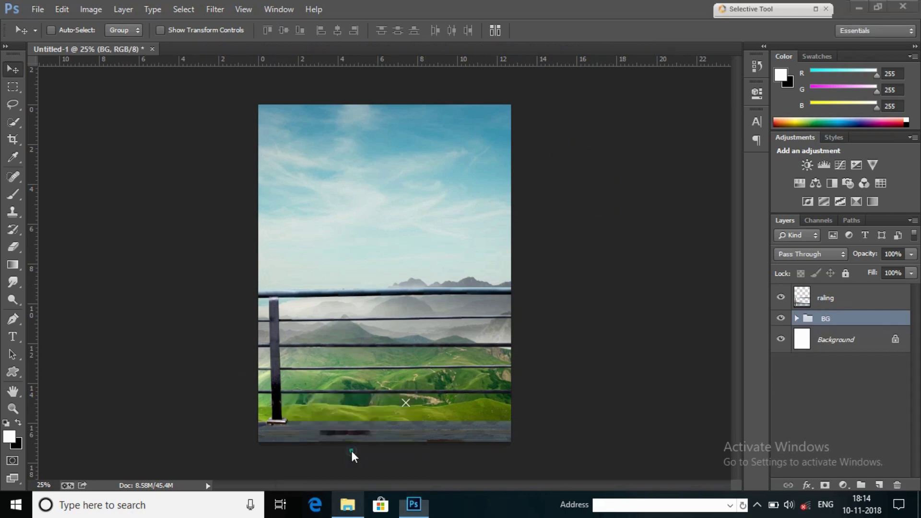
pyautogui.click(740, 204)
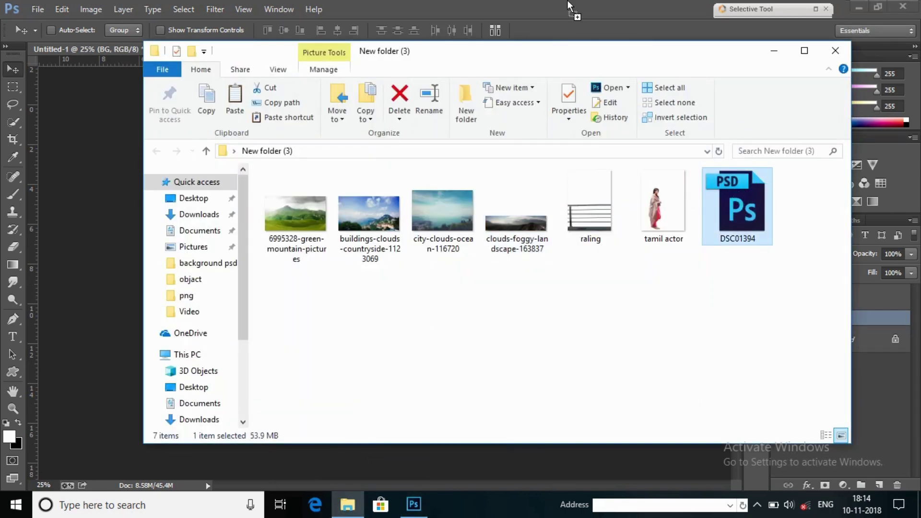
pyautogui.moveTo(568, 4); pyautogui.dragTo(568, 6)
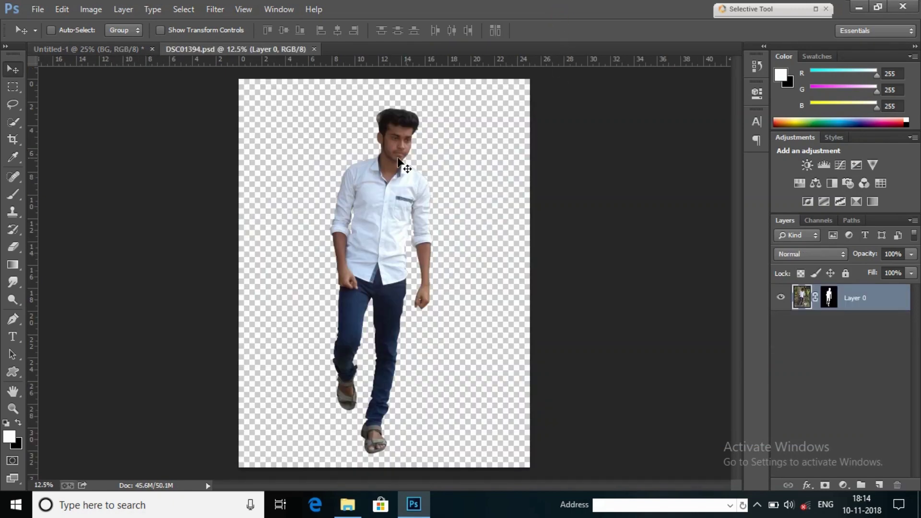
pyautogui.click(14, 409)
pyautogui.moveTo(396, 110); pyautogui.dragTo(393, 339)
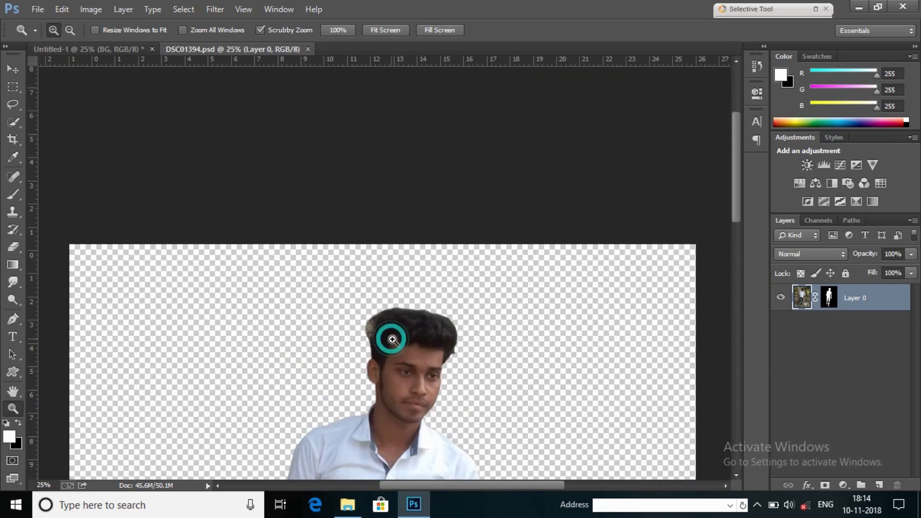
# Refine the man's layer mask to soften the hair edges
pyautogui.click(392, 339)
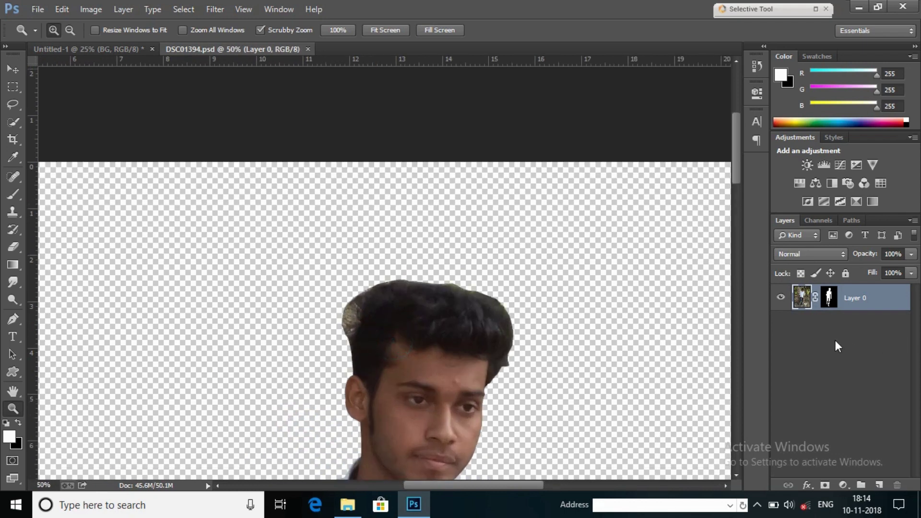
pyautogui.click(829, 298)
pyautogui.rightClick(829, 297)
pyautogui.click(815, 413)
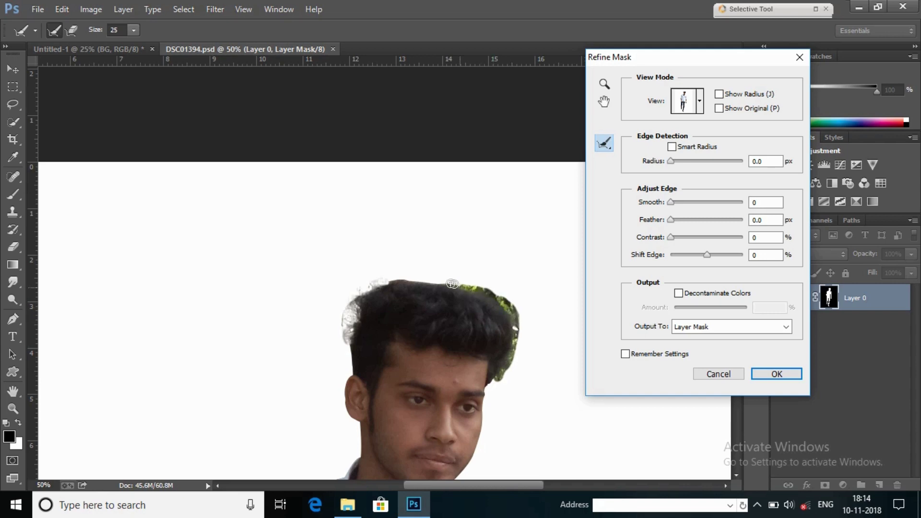
pyautogui.click(791, 378)
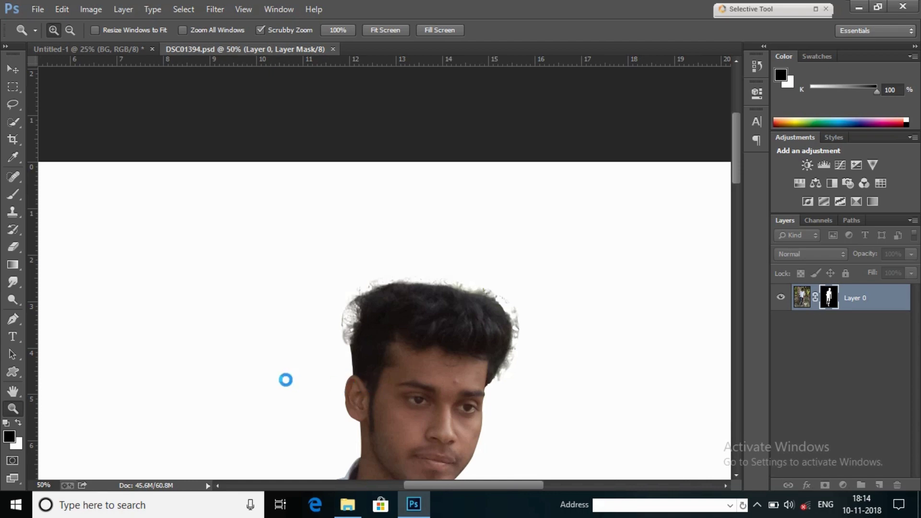
# Spot-heal the forehead blemish, zoom out, and drag the man into the poster
pyautogui.click(477, 391)
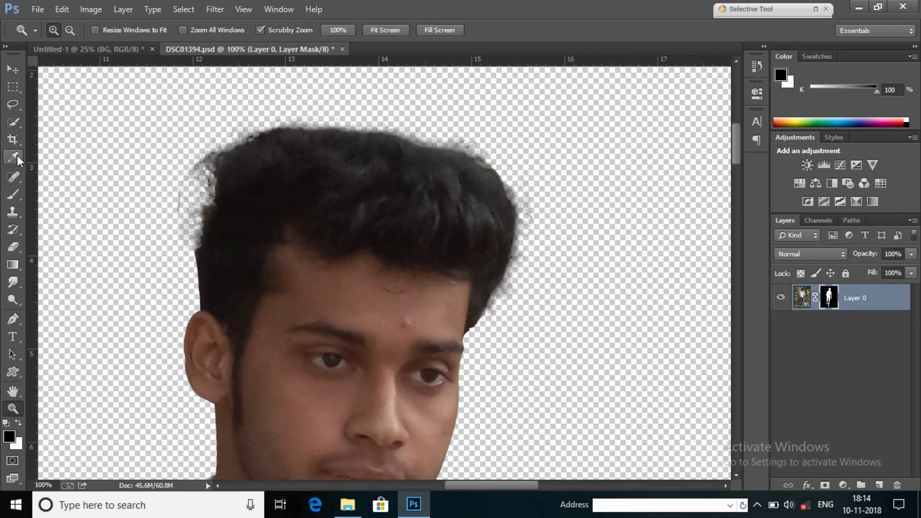
pyautogui.click(15, 176)
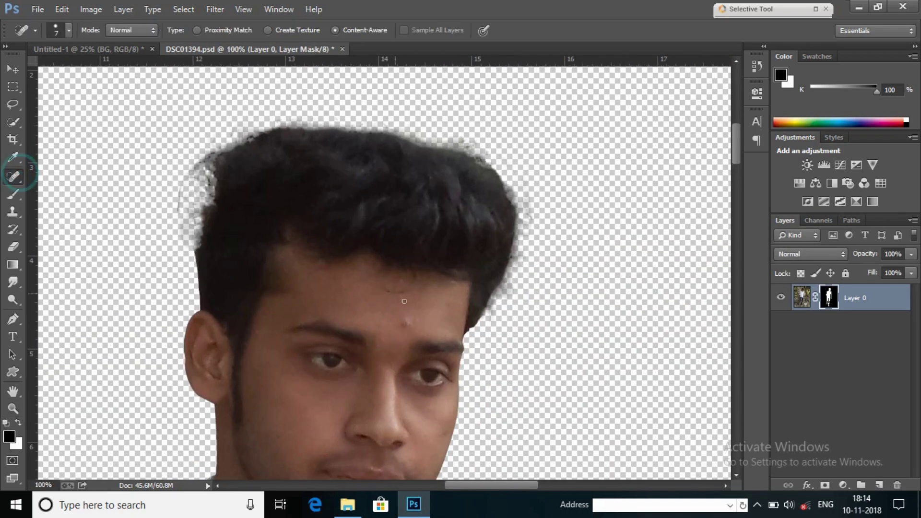
pyautogui.click(806, 299)
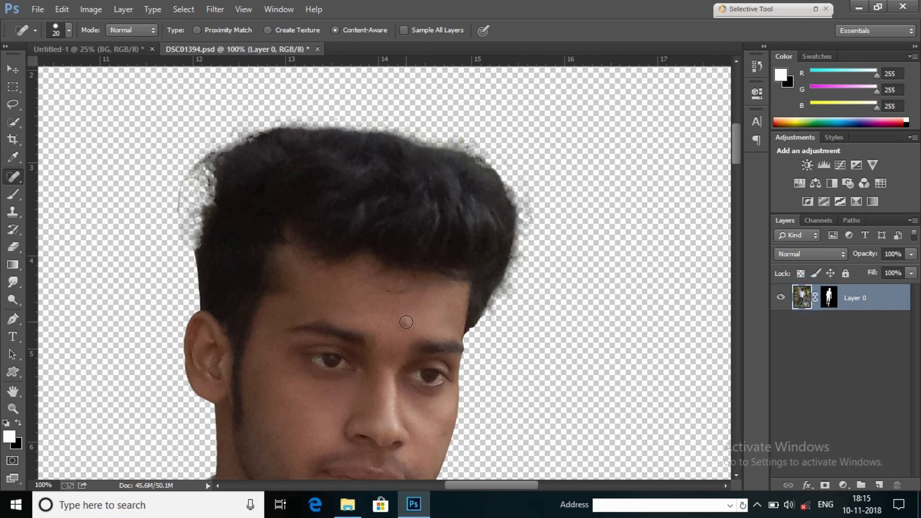
pyautogui.click(13, 408)
pyautogui.rightClick(380, 268)
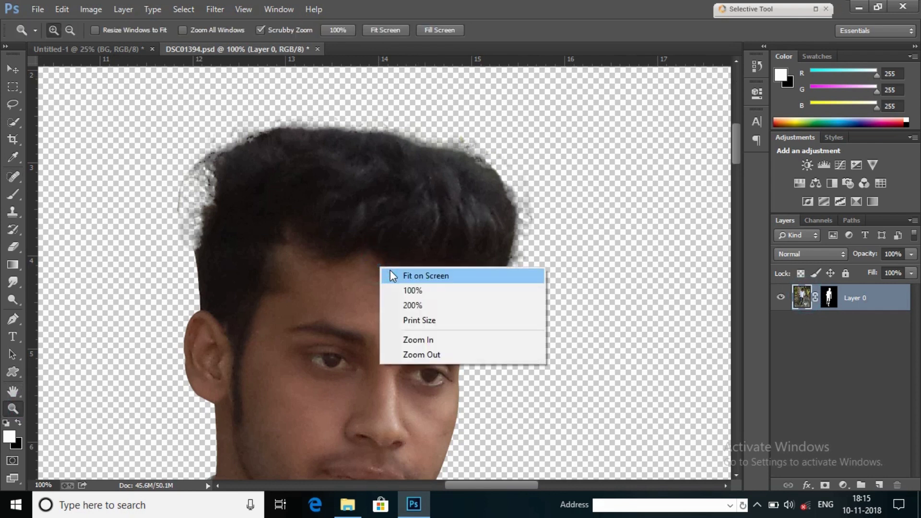
pyautogui.click(390, 270)
pyautogui.rightClick(413, 254)
pyautogui.click(468, 340)
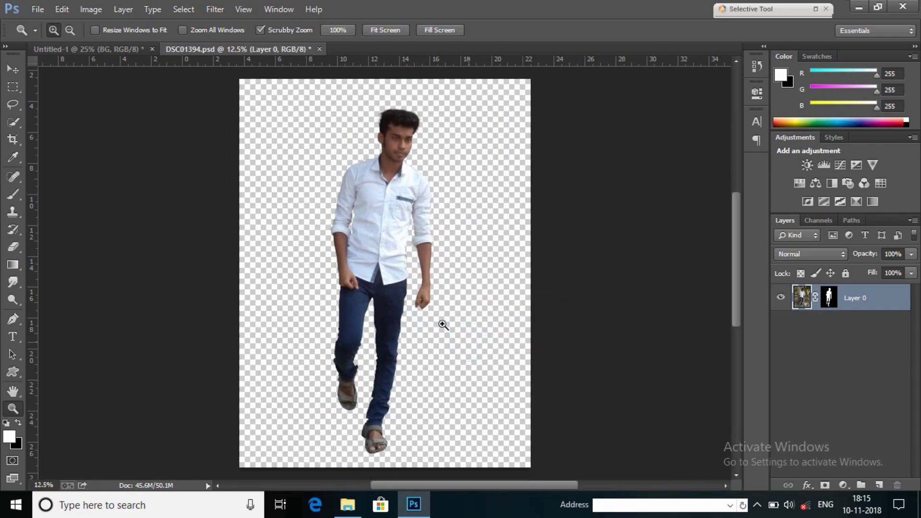
pyautogui.click(21, 70)
pyautogui.moveTo(439, 226)
pyautogui.mouseDown()
pyautogui.moveTo(123, 49)
pyautogui.moveTo(345, 294)
pyautogui.mouseUp()
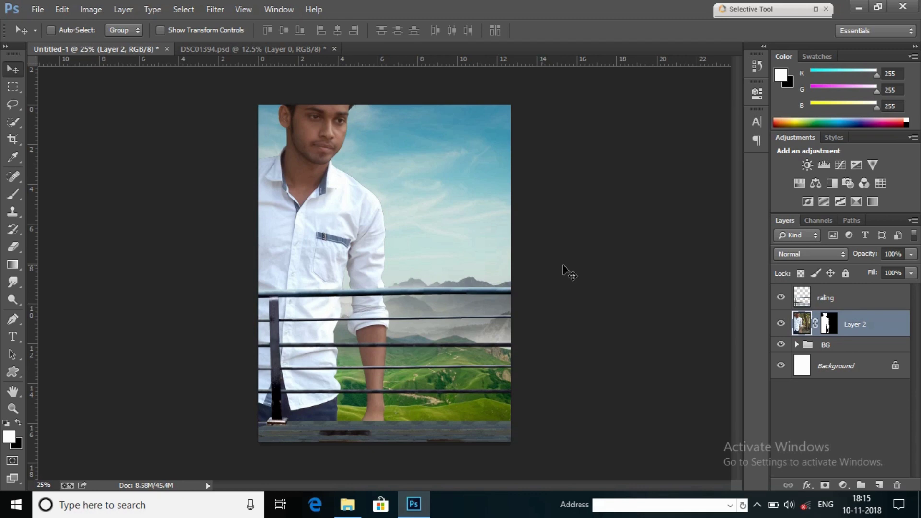
# Stack the man above the railing, scaled to about 35% and tilted −2.81°
pyautogui.moveTo(869, 328); pyautogui.dragTo(859, 291)
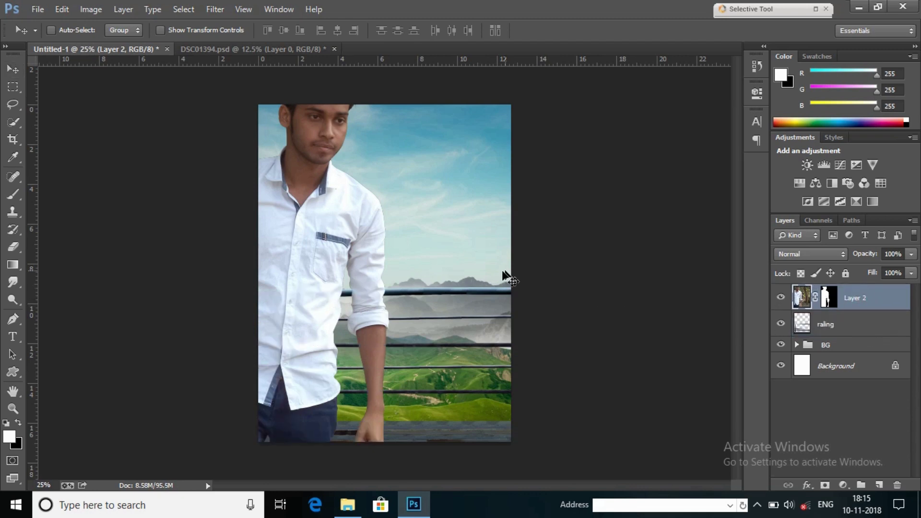
pyautogui.hotkey('ctrl', 't')
pyautogui.moveTo(636, 110)
pyautogui.mouseDown()
pyautogui.moveTo(283, 359)
pyautogui.moveTo(452, 344)
pyautogui.moveTo(415, 392)
pyautogui.mouseUp()
pyautogui.moveTo(376, 437); pyautogui.dragTo(397, 231)
pyautogui.moveTo(485, 223)
pyautogui.mouseDown()
pyautogui.moveTo(474, 224)
pyautogui.moveTo(473, 204)
pyautogui.mouseUp()
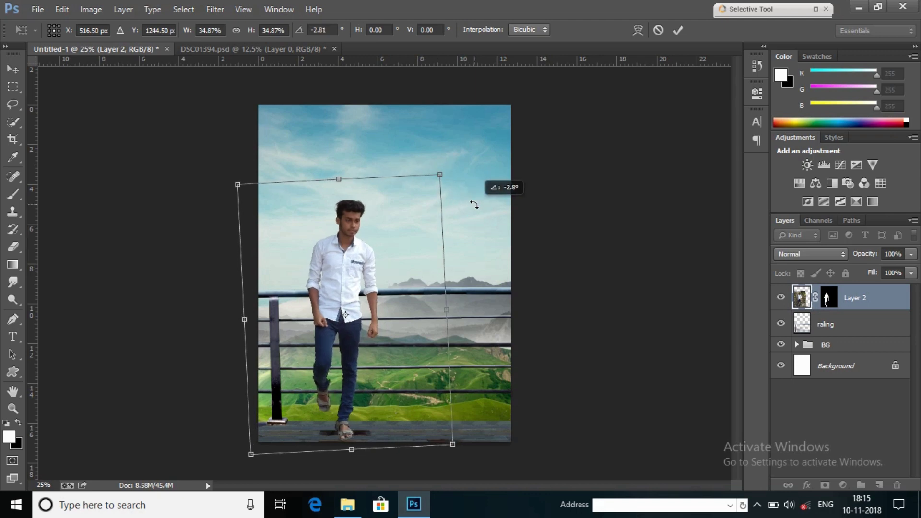
pyautogui.moveTo(441, 176); pyautogui.dragTo(444, 172)
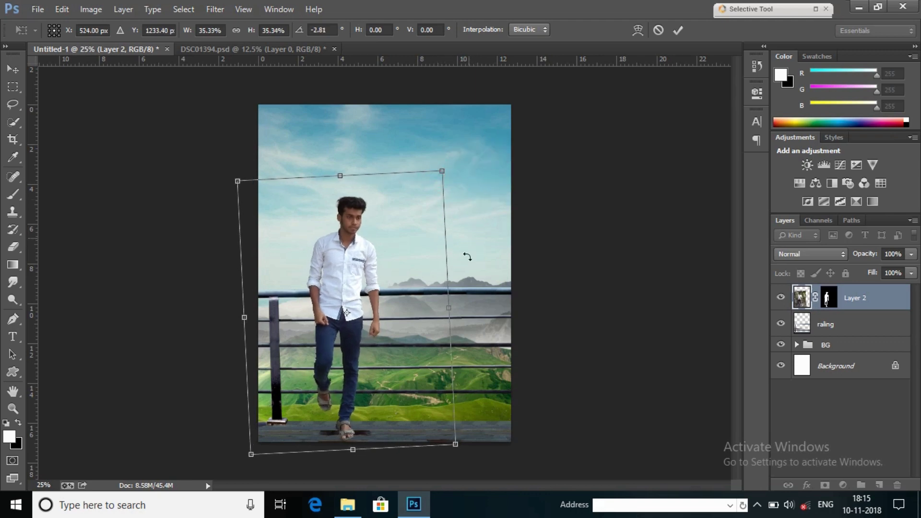
pyautogui.moveTo(457, 447); pyautogui.dragTo(454, 445)
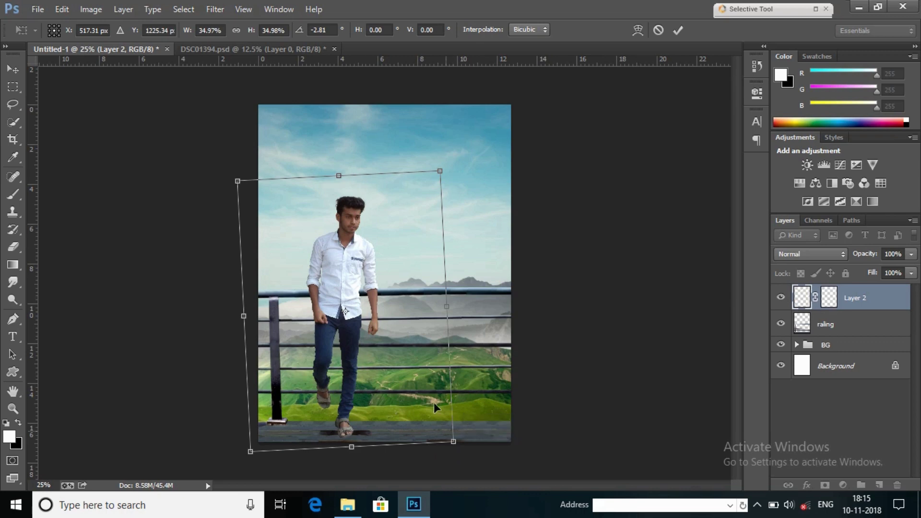
pyautogui.press('Down')
pyautogui.press('Down')
pyautogui.press('Down')
pyautogui.press('Down')
pyautogui.press('Down')
pyautogui.press('Down')
pyautogui.press('Down')
pyautogui.press('Down')
pyautogui.press('Down')
pyautogui.press('Down')
pyautogui.press('Down')
pyautogui.press('Down')
pyautogui.press('Up')
pyautogui.press('Up')
pyautogui.press('Up')
pyautogui.press('Up')
pyautogui.press('Up')
pyautogui.press('Up')
pyautogui.press('Up')
pyautogui.press('Up')
pyautogui.press('Up')
pyautogui.click(678, 30)
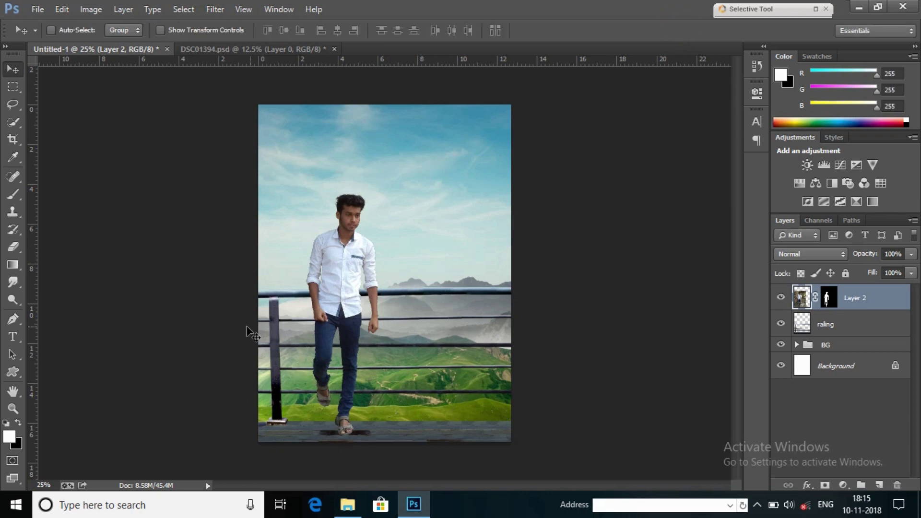
# Zoom in to check the poster, zoom back out, and bring up the image folder
pyautogui.click(17, 413)
pyautogui.click(341, 275)
pyautogui.rightClick(350, 242)
pyautogui.click(395, 335)
pyautogui.click(348, 505)
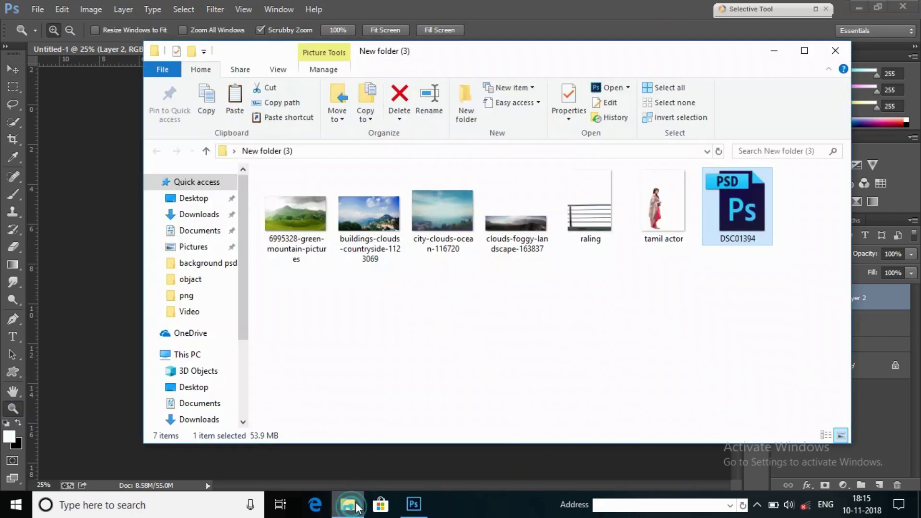
# Place the tamil actor photo, flip it horizontally, and set the woman beside the man
pyautogui.moveTo(660, 192); pyautogui.dragTo(70, 232)
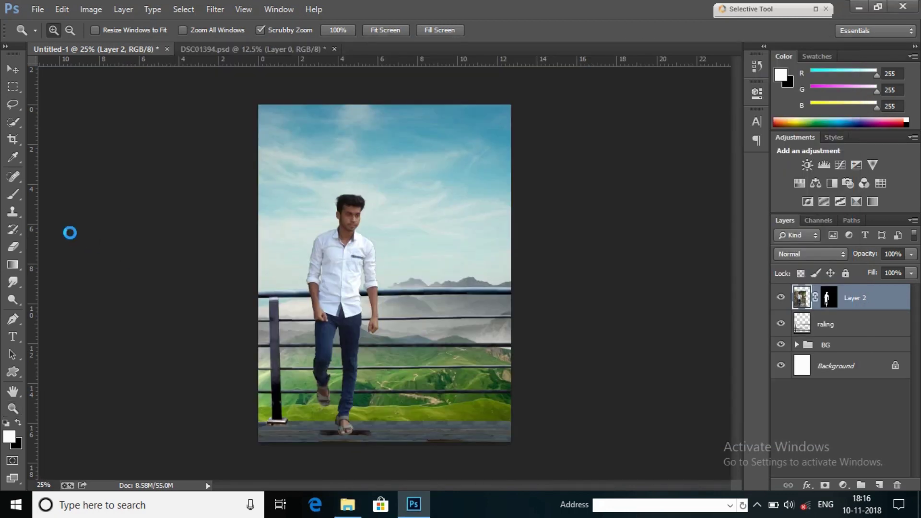
pyautogui.moveTo(316, 266); pyautogui.dragTo(385, 281)
pyautogui.rightClick(482, 296)
pyautogui.click(533, 270)
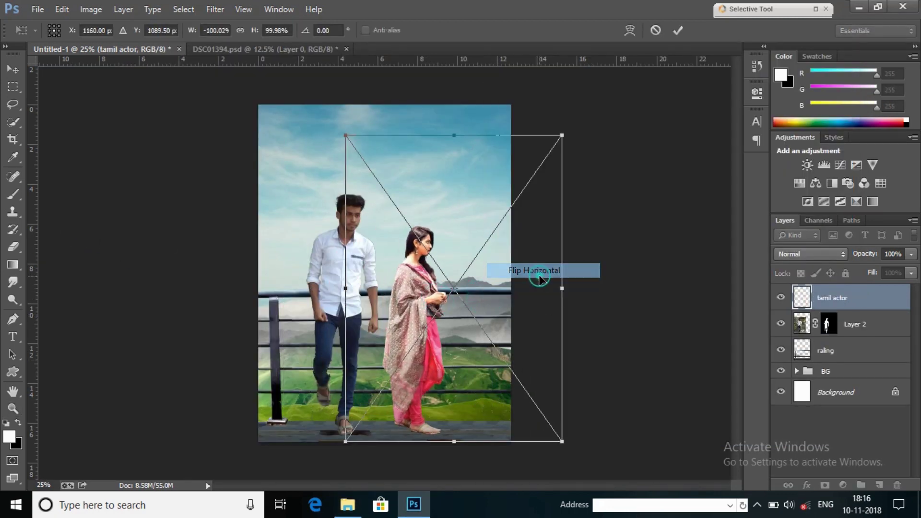
pyautogui.moveTo(467, 293); pyautogui.dragTo(405, 294)
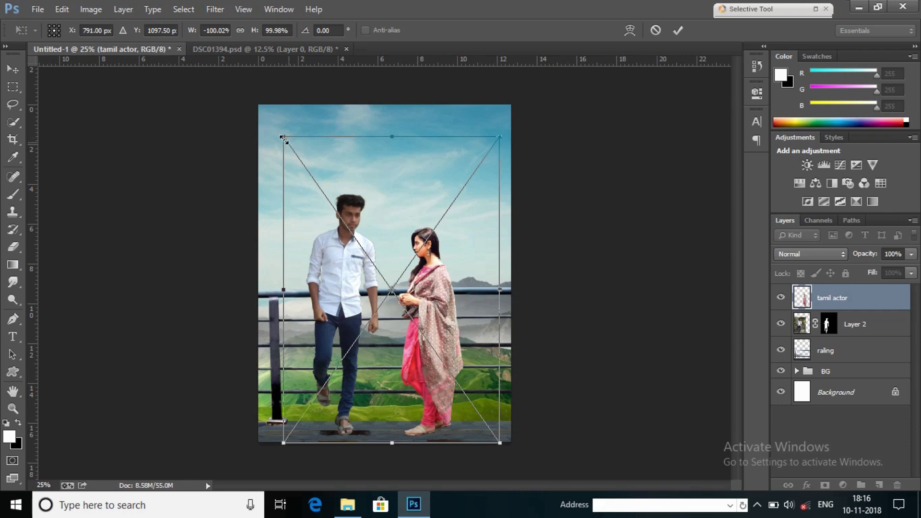
# Enlarge the woman to about 113% and commit her placement
pyautogui.moveTo(281, 137); pyautogui.dragTo(259, 99)
pyautogui.moveTo(501, 106); pyautogui.dragTo(504, 95)
pyautogui.moveTo(494, 146); pyautogui.dragTo(494, 148)
pyautogui.moveTo(478, 254); pyautogui.dragTo(478, 255)
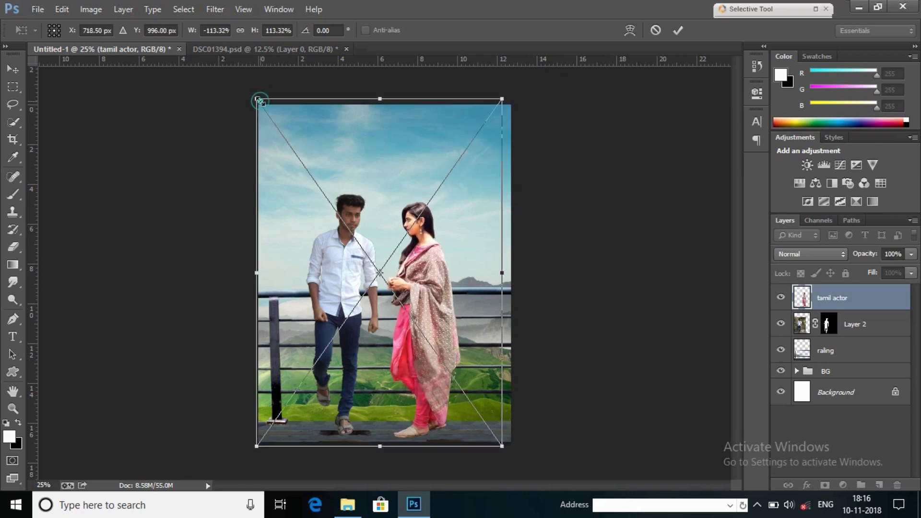
pyautogui.moveTo(260, 101); pyautogui.dragTo(267, 113)
pyautogui.click(677, 30)
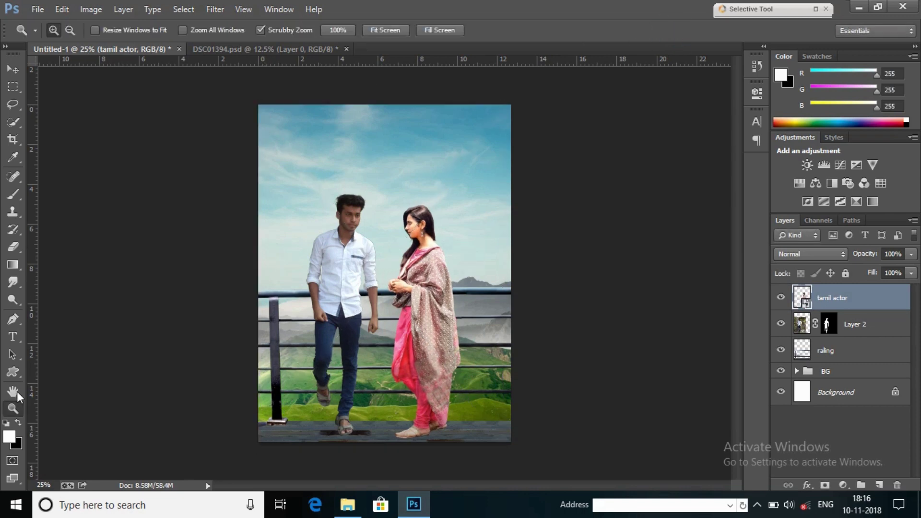
# Zoom the view back to 25% and close the DSC01394.psd document
pyautogui.click(383, 219)
pyautogui.rightClick(540, 206)
pyautogui.click(557, 298)
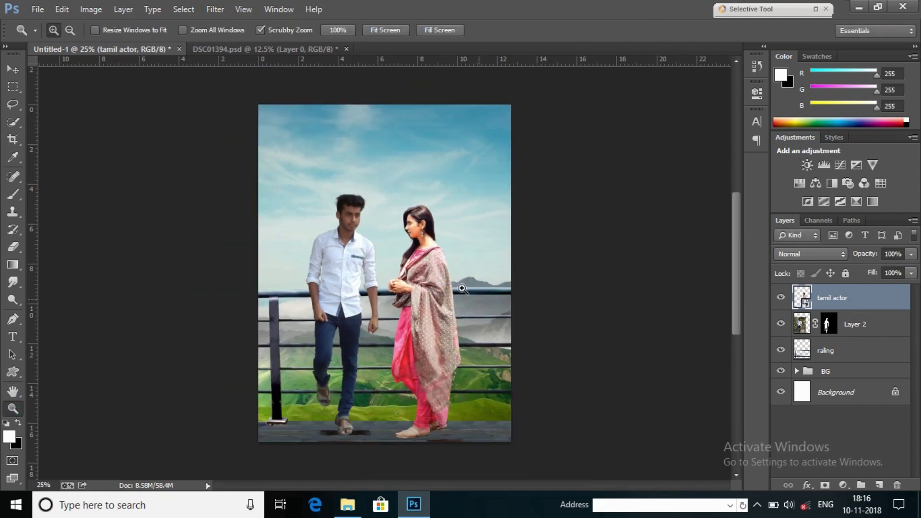
pyautogui.click(346, 49)
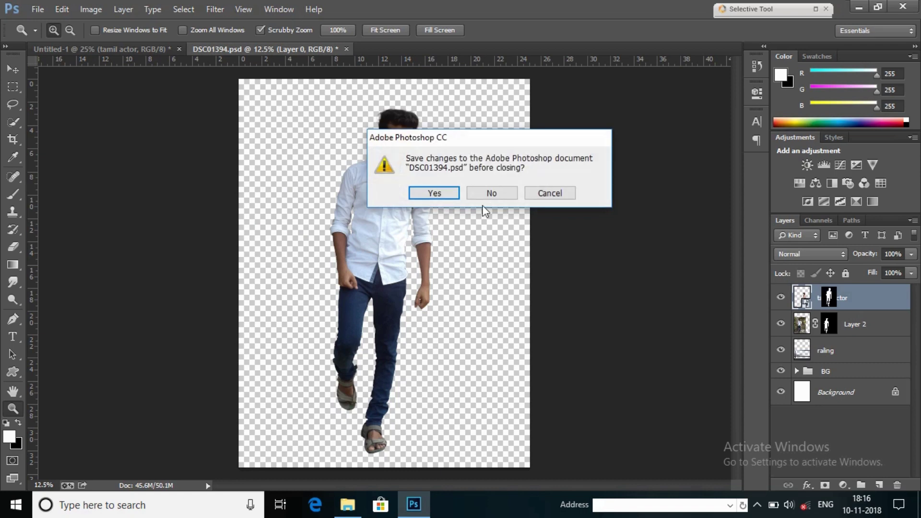
# Close DSC01394.psd without saving, then group tamil actor, Layer 2 and raling as 'model'
pyautogui.click(489, 192)
pyautogui.click(872, 330)
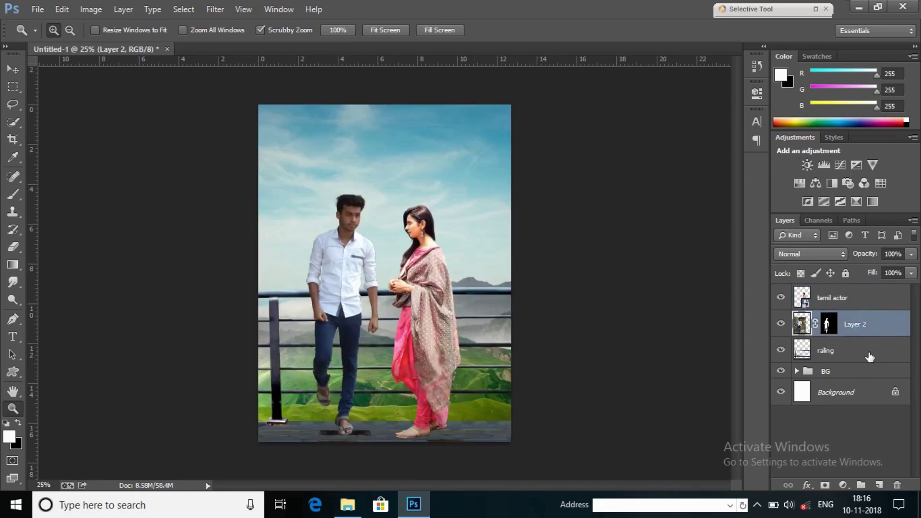
pyautogui.click(869, 354)
pyautogui.keyDown('shift'); pyautogui.click(865, 307); pyautogui.keyUp('shift')
pyautogui.rightClick(865, 307)
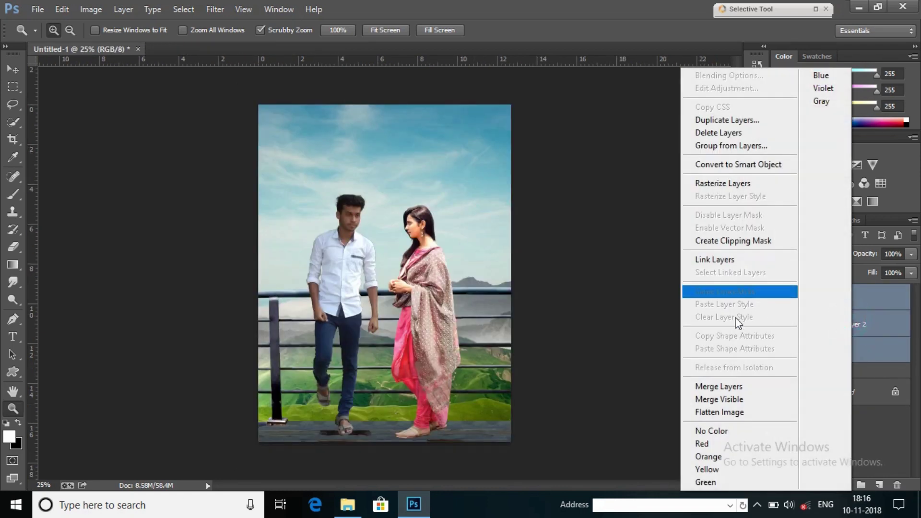
pyautogui.click(719, 153)
pyautogui.write('model')
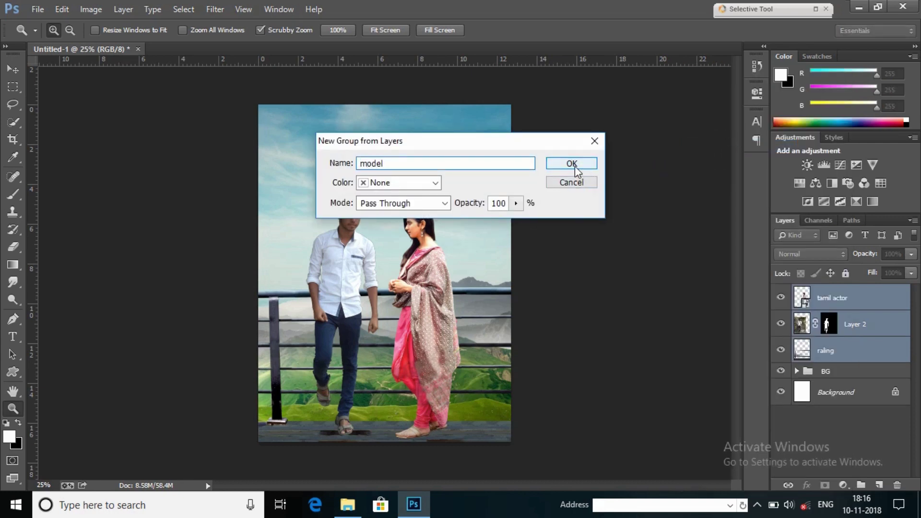
pyautogui.click(574, 165)
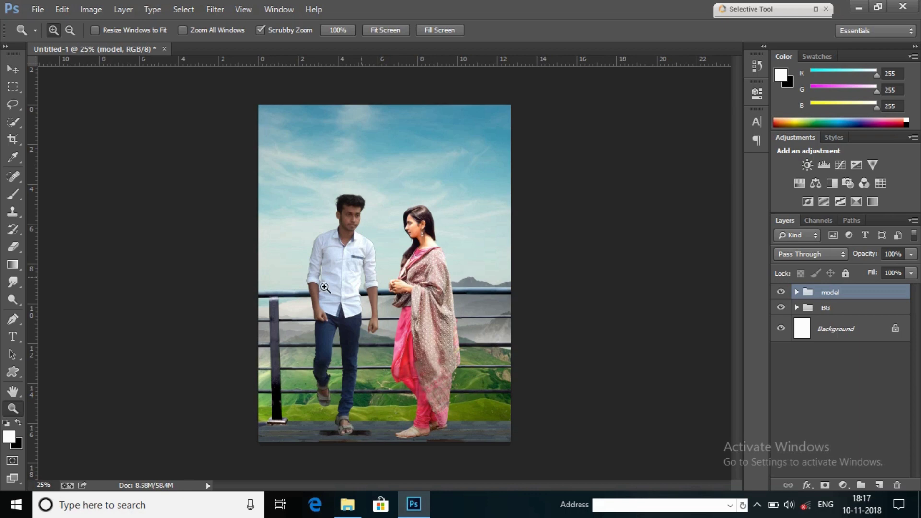
# Zoom in to 100% around the man's face
pyautogui.rightClick(376, 245)
pyautogui.click(369, 249)
pyautogui.click(354, 230)
pyautogui.click(385, 232)
pyautogui.moveTo(385, 232); pyautogui.dragTo(493, 179)
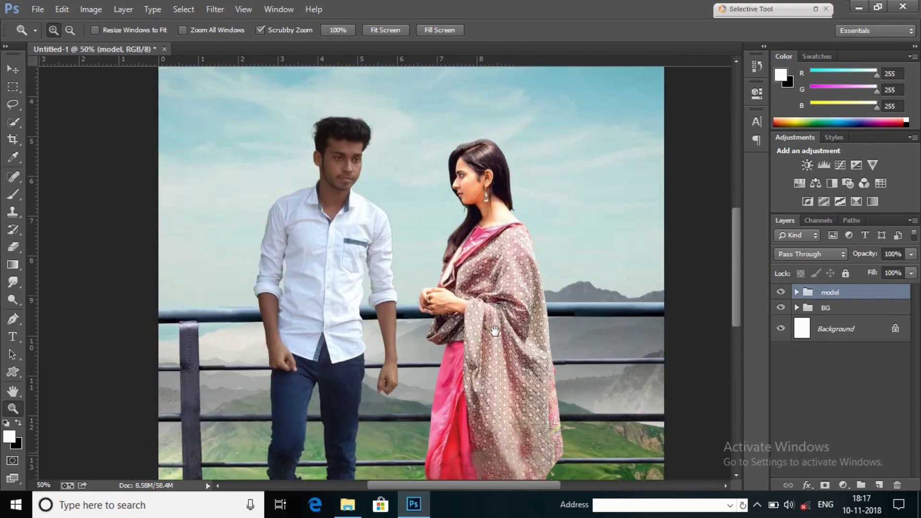
pyautogui.click(349, 170)
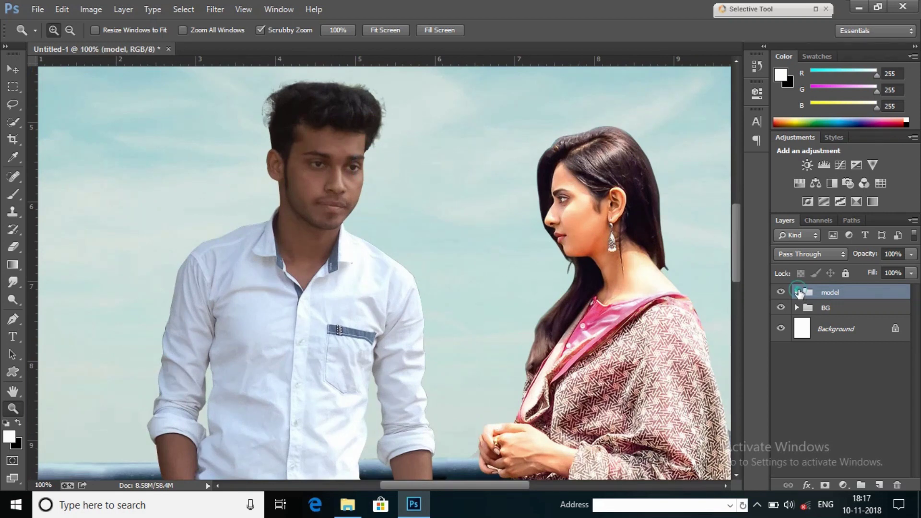
# Expand the model group and bring up Layer 2's mask options
pyautogui.click(797, 292)
pyautogui.click(864, 339)
pyautogui.rightClick(839, 338)
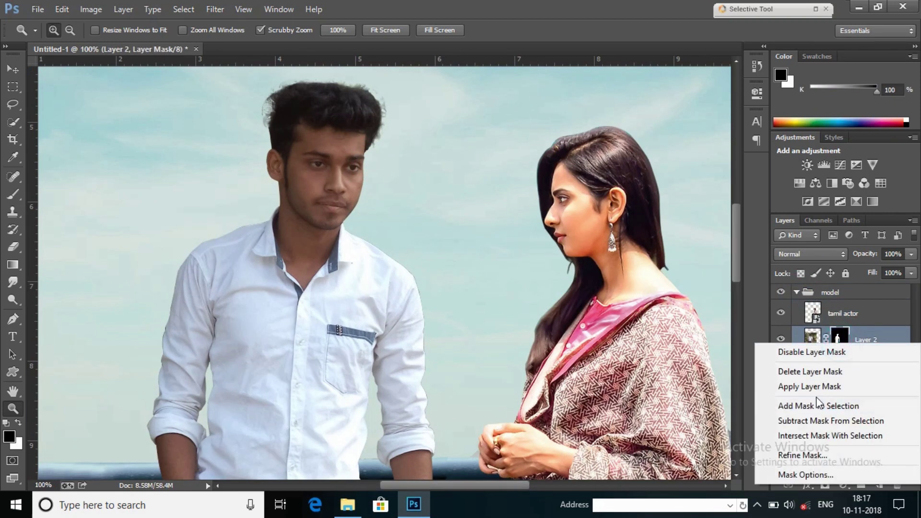
# Apply Layer 2's mask, then set Selective Color Reds to yellow −26 and black −44
pyautogui.click(815, 387)
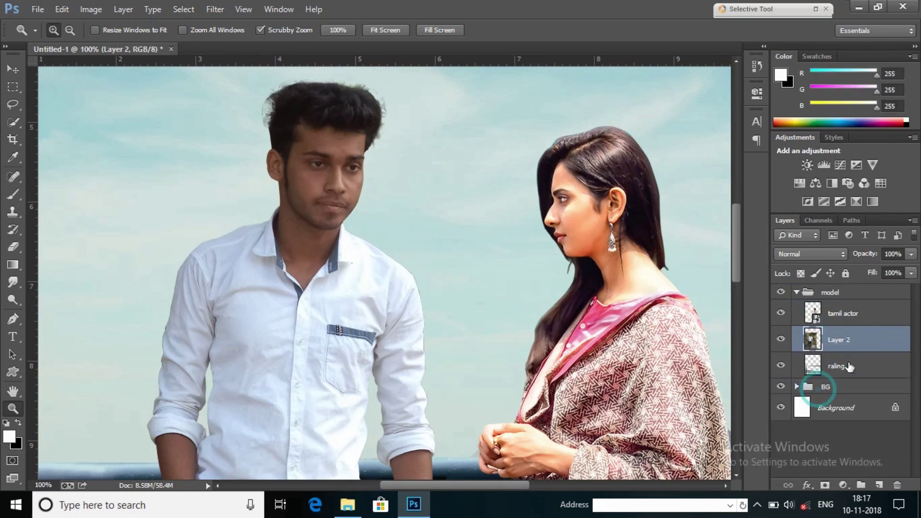
pyautogui.click(91, 9)
pyautogui.moveTo(110, 43)
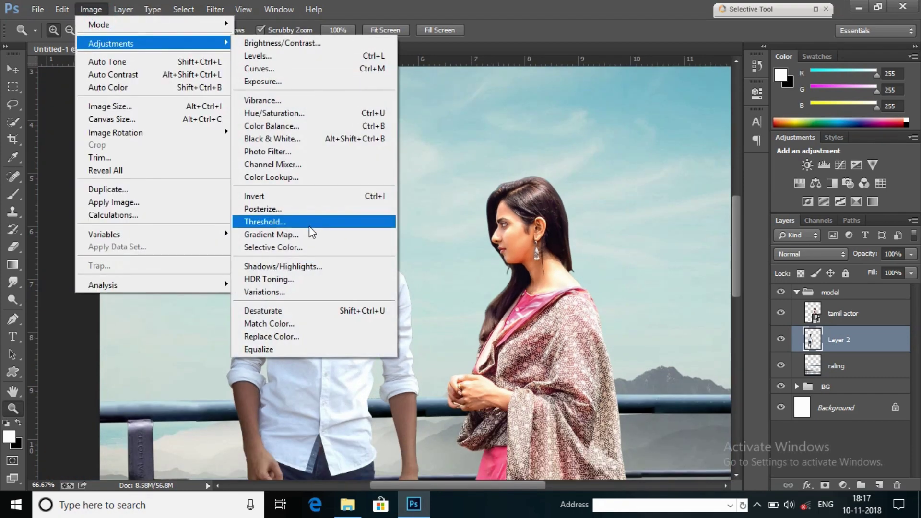
pyautogui.click(313, 247)
pyautogui.moveTo(615, 285); pyautogui.dragTo(587, 289)
pyautogui.moveTo(616, 256); pyautogui.dragTo(591, 257)
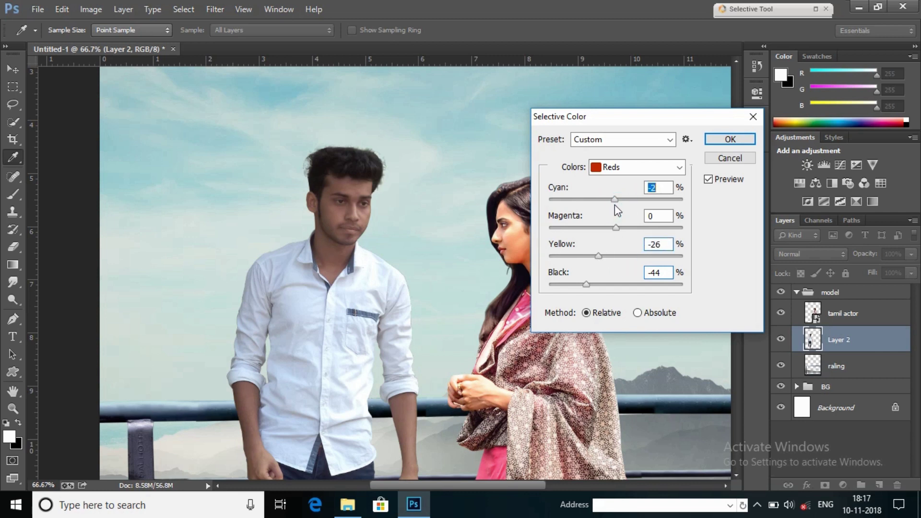
# Set the Yellows black to −28 and apply the Selective Color adjustment
pyautogui.click(625, 167)
pyautogui.click(617, 189)
pyautogui.moveTo(616, 285); pyautogui.dragTo(597, 285)
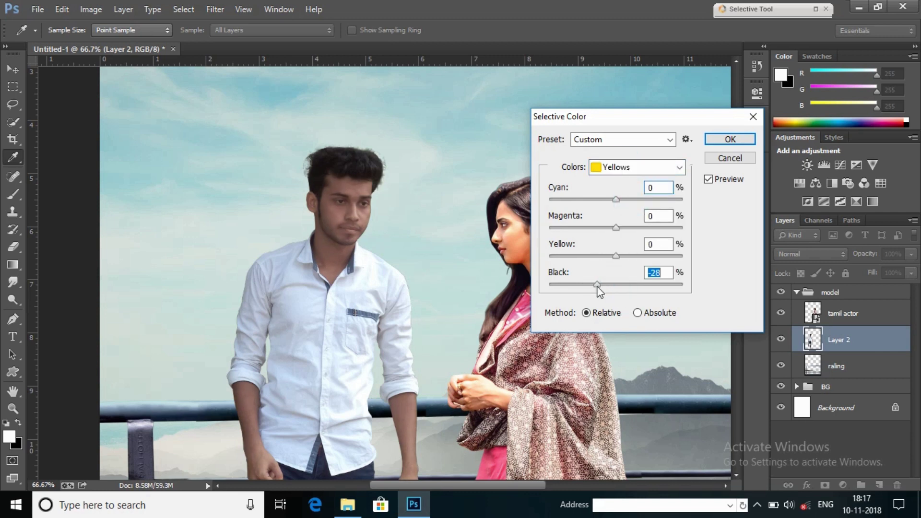
pyautogui.click(708, 179)
pyautogui.click(709, 179)
pyautogui.click(729, 139)
# Zoom out to 25% and select the tamil actor layer
pyautogui.press('z')
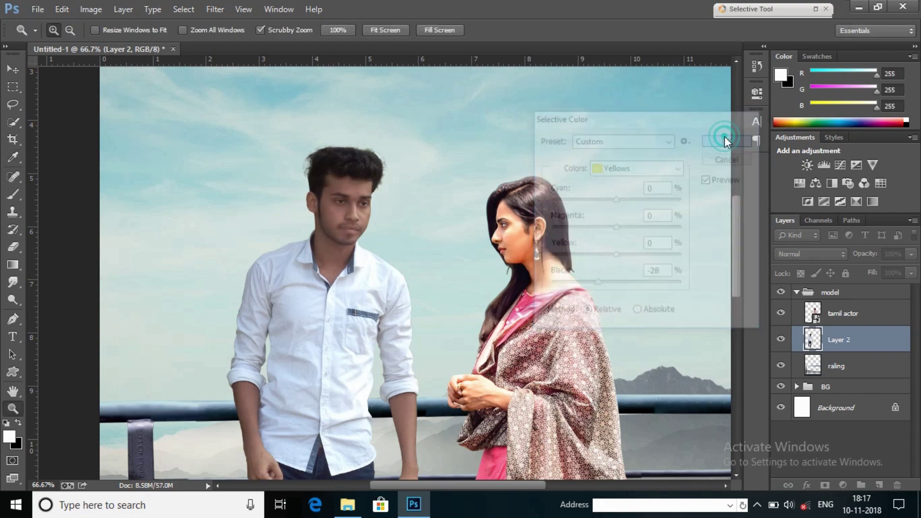
pyautogui.rightClick(382, 274)
pyautogui.click(382, 271)
pyautogui.rightClick(390, 212)
pyautogui.click(427, 302)
pyautogui.click(848, 317)
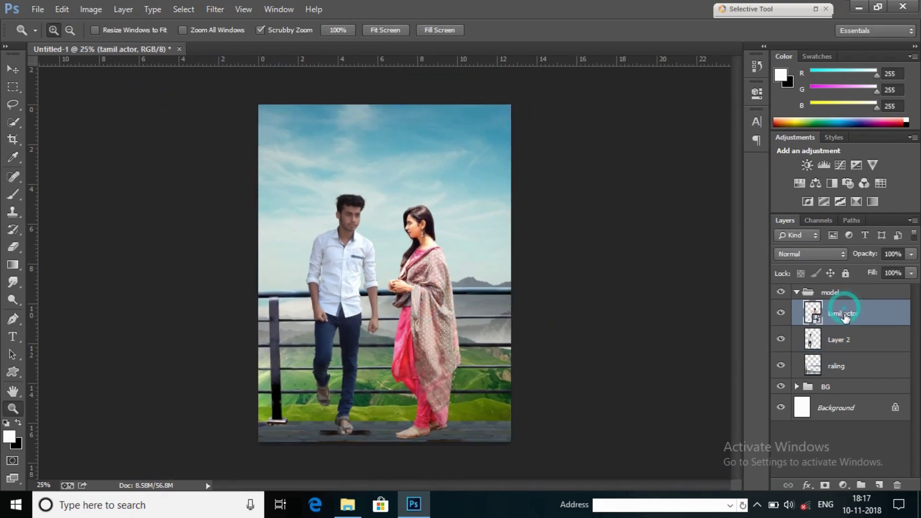
# Rasterize tamil actor and set Selective Color Reds to cyan −2, yellow −22, black −9
pyautogui.rightClick(844, 314)
pyautogui.click(684, 203)
pyautogui.click(92, 9)
pyautogui.moveTo(111, 43)
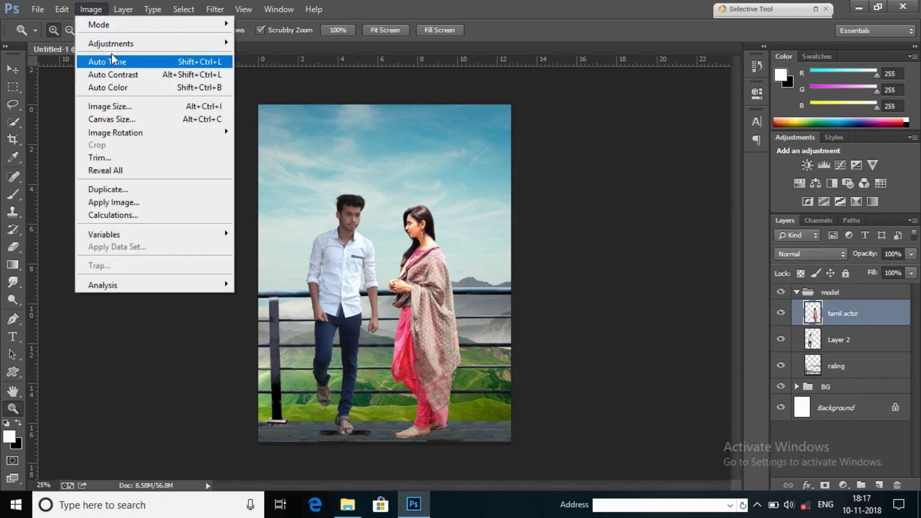
pyautogui.click(302, 247)
pyautogui.moveTo(615, 284)
pyautogui.mouseDown()
pyautogui.moveTo(601, 284)
pyautogui.moveTo(614, 295)
pyautogui.mouseUp()
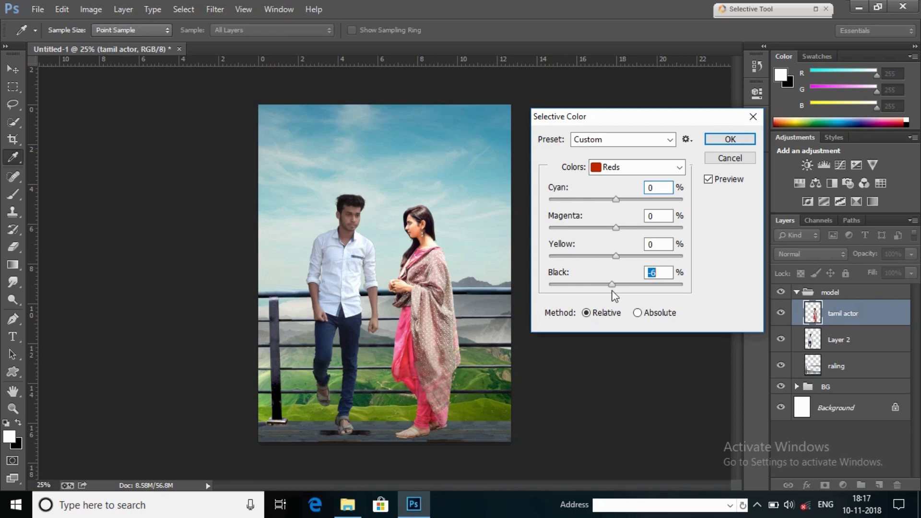
pyautogui.press('Up')
pyautogui.press('Up')
# Set the Yellows to yellow −10 and black −66, then apply the Selective Color
pyautogui.click(636, 171)
pyautogui.click(623, 186)
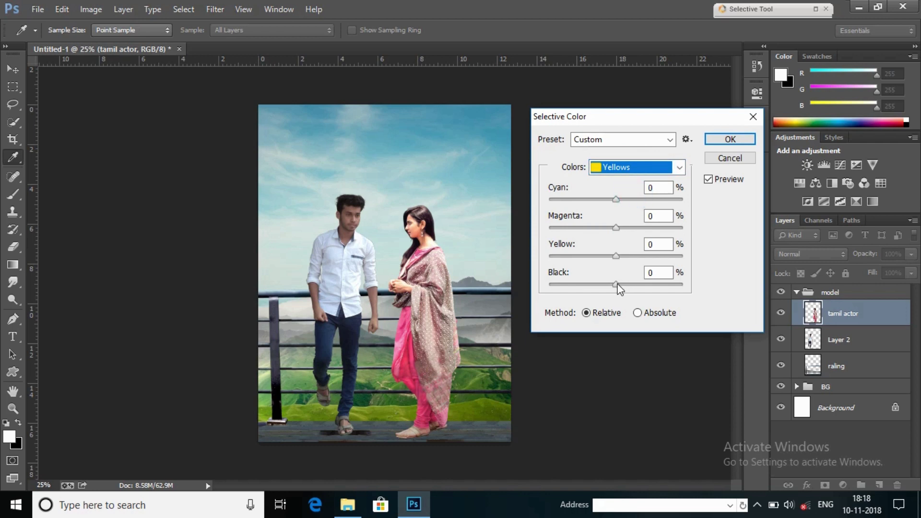
pyautogui.moveTo(615, 283); pyautogui.dragTo(595, 284)
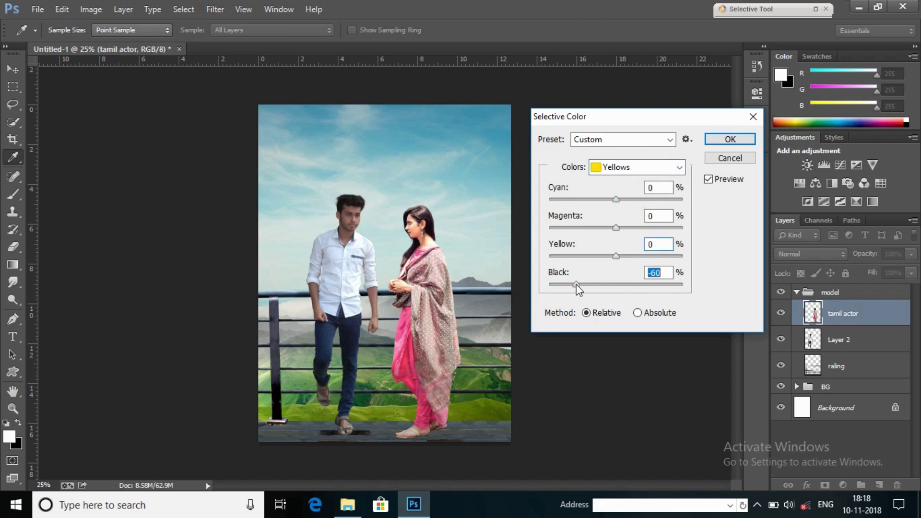
pyautogui.moveTo(625, 261)
pyautogui.mouseDown()
pyautogui.moveTo(604, 284)
pyautogui.moveTo(612, 284)
pyautogui.mouseUp()
pyautogui.click(638, 167)
pyautogui.click(617, 177)
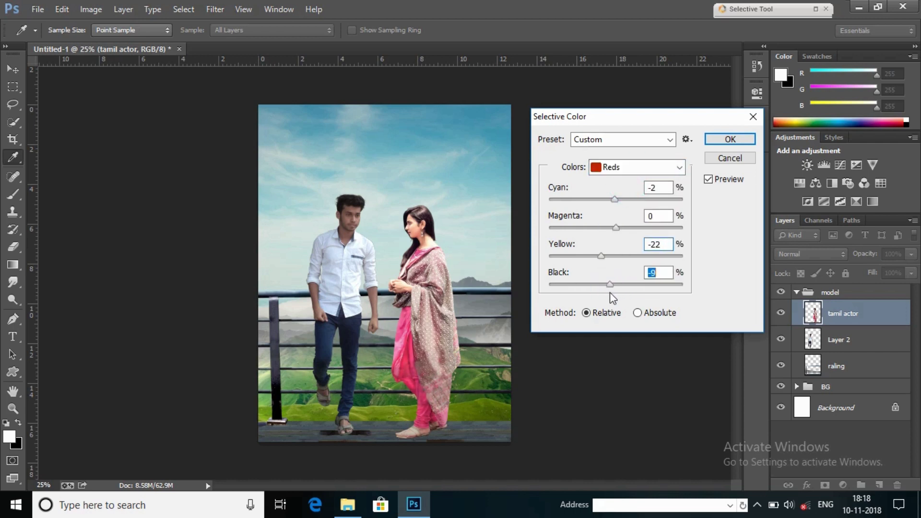
pyautogui.click(729, 139)
pyautogui.press('z')
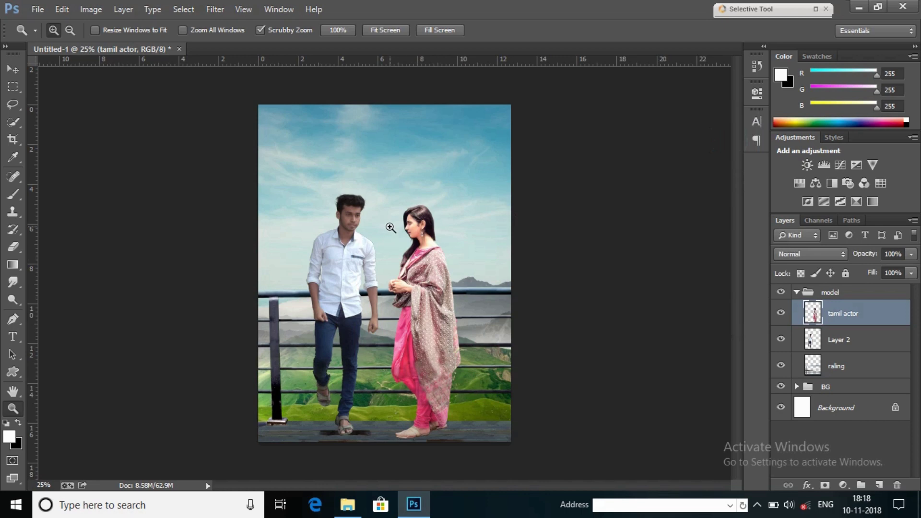
pyautogui.click(390, 222)
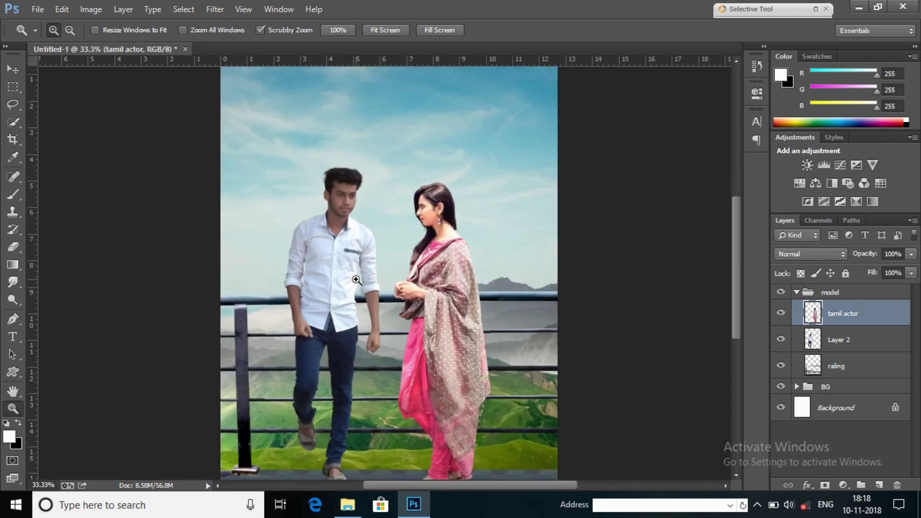
# Zoom out to 25% and duplicate Layer 2 as Layer 2 copy
pyautogui.rightClick(357, 282)
pyautogui.click(415, 369)
pyautogui.click(843, 343)
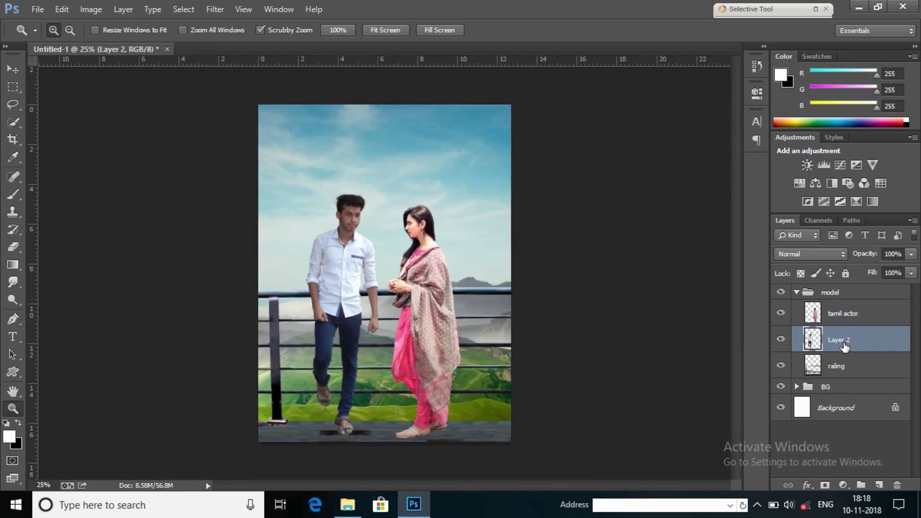
pyautogui.rightClick(844, 346)
pyautogui.click(719, 117)
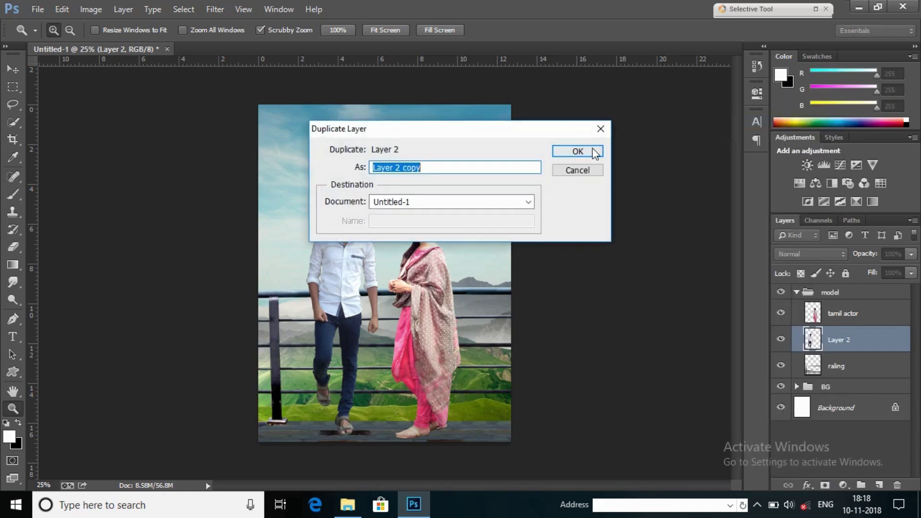
pyautogui.click(578, 151)
# Apply the Imagenomic Noiseware filter to Layer 2 copy and zoom to 100% on the shirt
pyautogui.click(215, 9)
pyautogui.moveTo(232, 292)
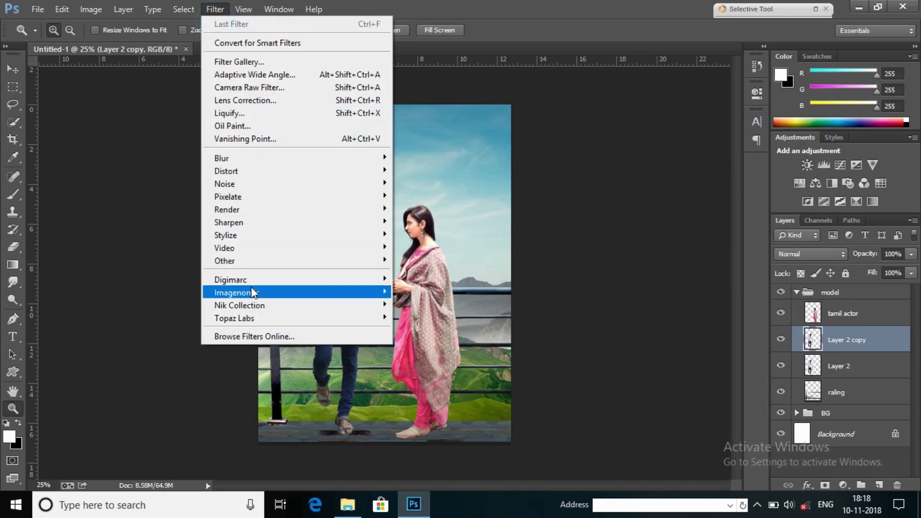
pyautogui.click(409, 293)
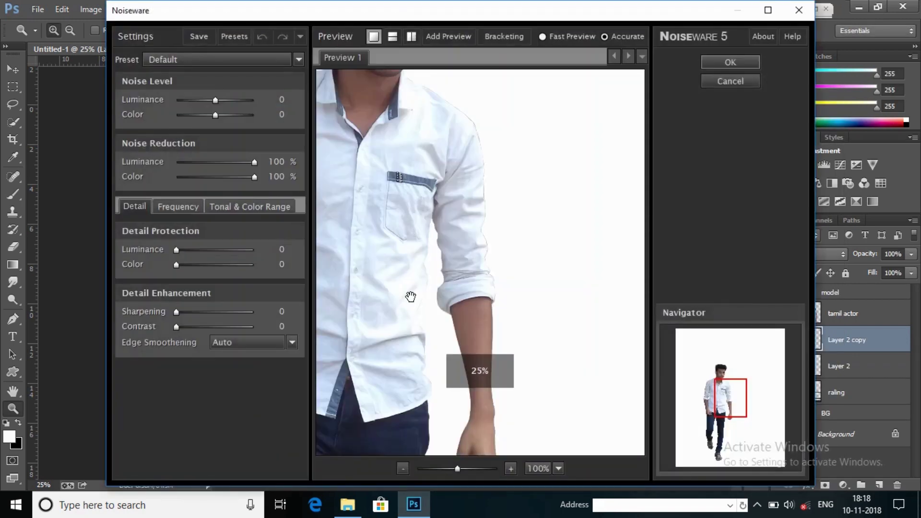
pyautogui.click(732, 62)
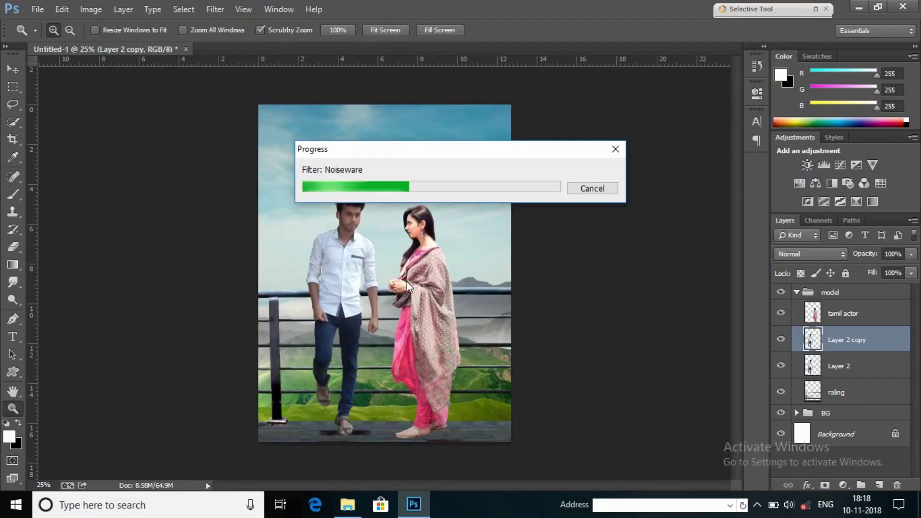
pyautogui.click(348, 228)
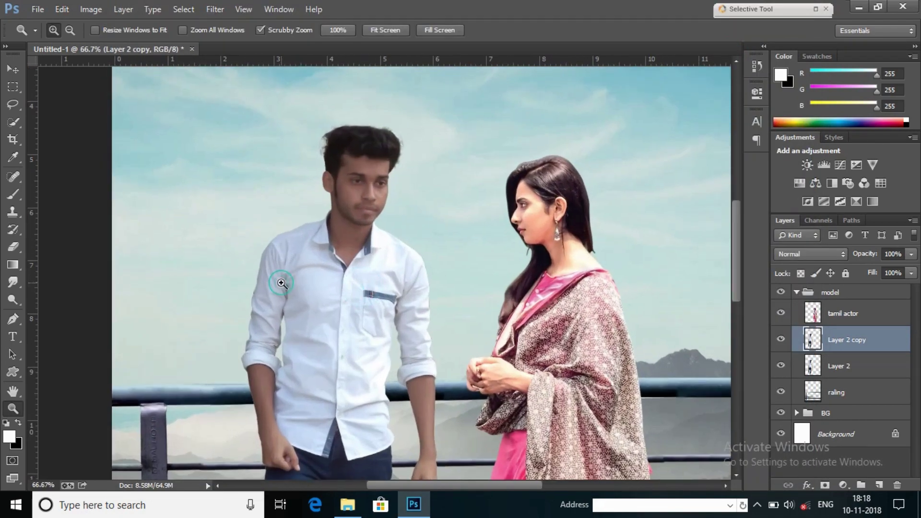
pyautogui.click(417, 290)
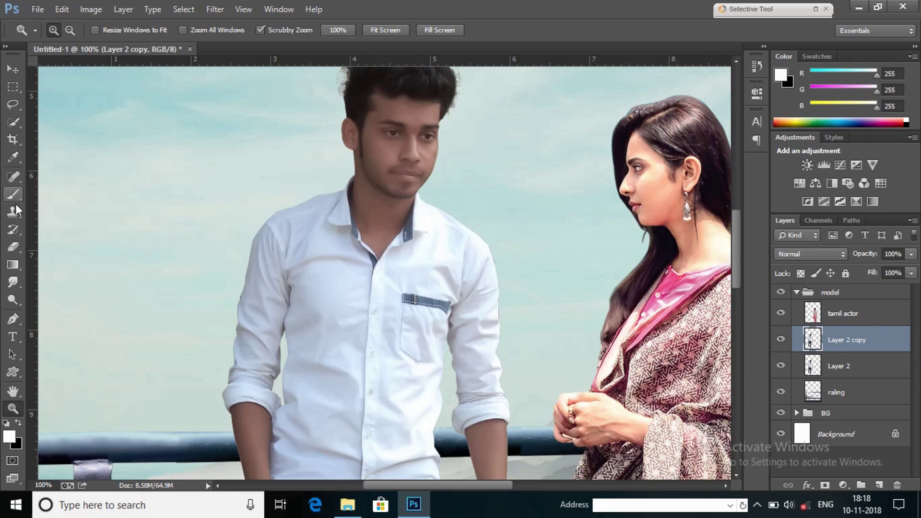
pyautogui.click(13, 246)
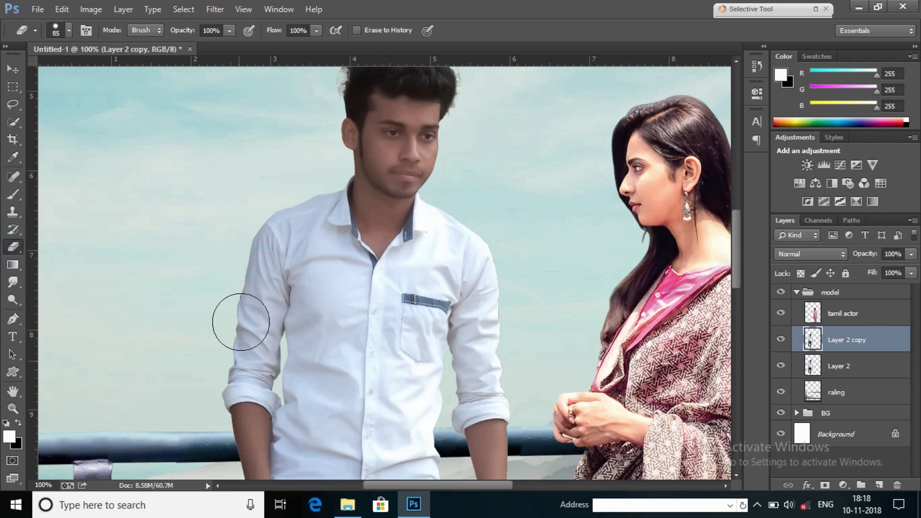
# Load the man's outline as a selection and erase the smoothing along his shirt side
pyautogui.keyDown('ctrl'); pyautogui.click(812, 340); pyautogui.keyUp('ctrl')
pyautogui.moveTo(305, 279)
pyautogui.mouseDown()
pyautogui.moveTo(323, 405)
pyautogui.moveTo(477, 357)
pyautogui.mouseUp()
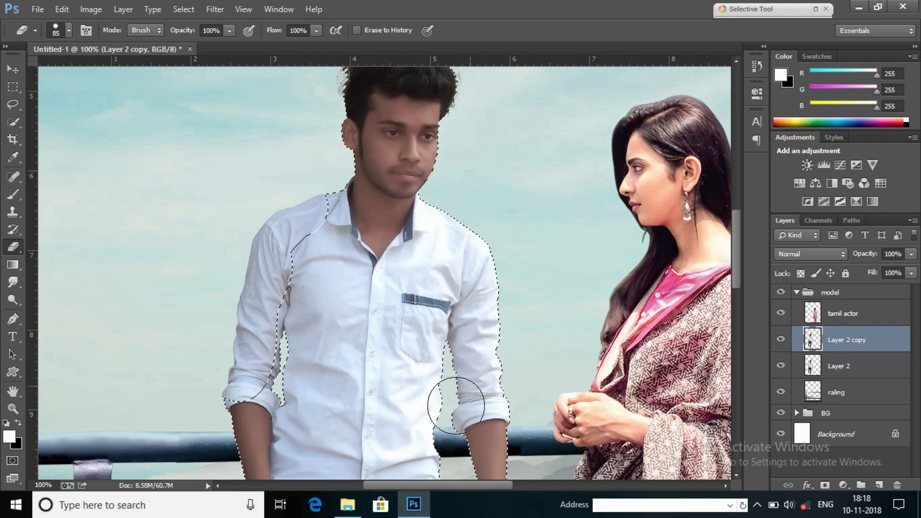
pyautogui.moveTo(399, 327); pyautogui.dragTo(414, 202)
pyautogui.scroll(-5, 414, 202)
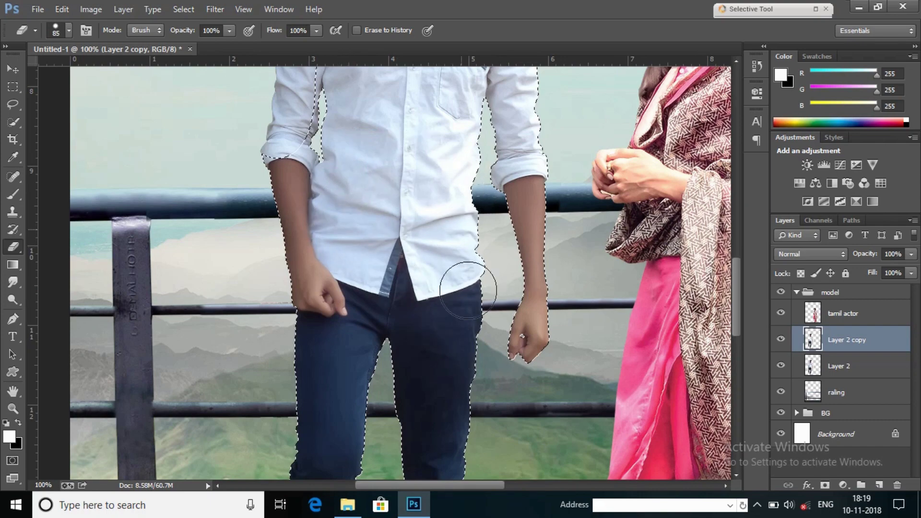
pyautogui.scroll(-2, 373, 164)
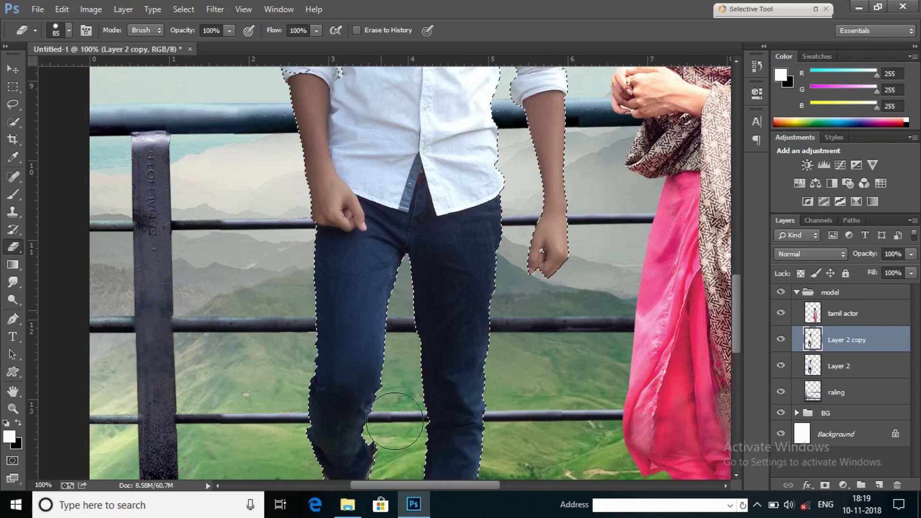
pyautogui.scroll(-5, 394, 421)
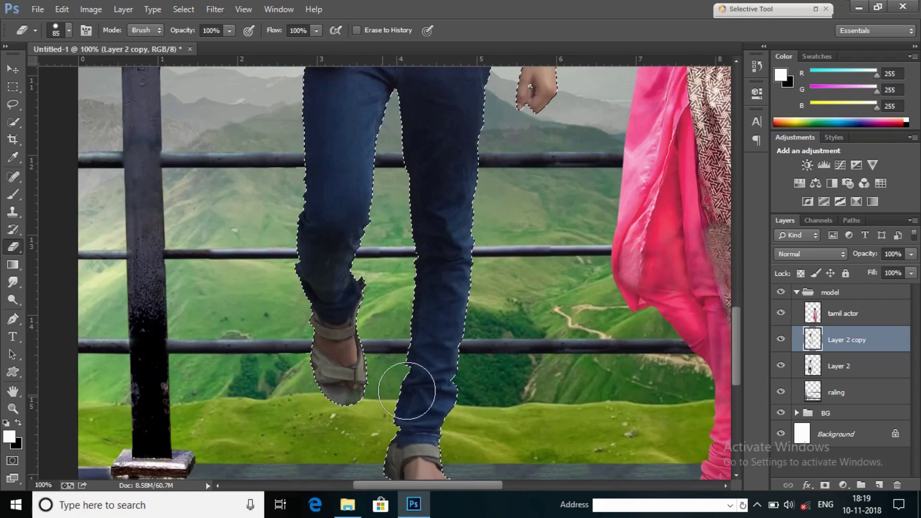
pyautogui.moveTo(509, 249); pyautogui.dragTo(508, 293)
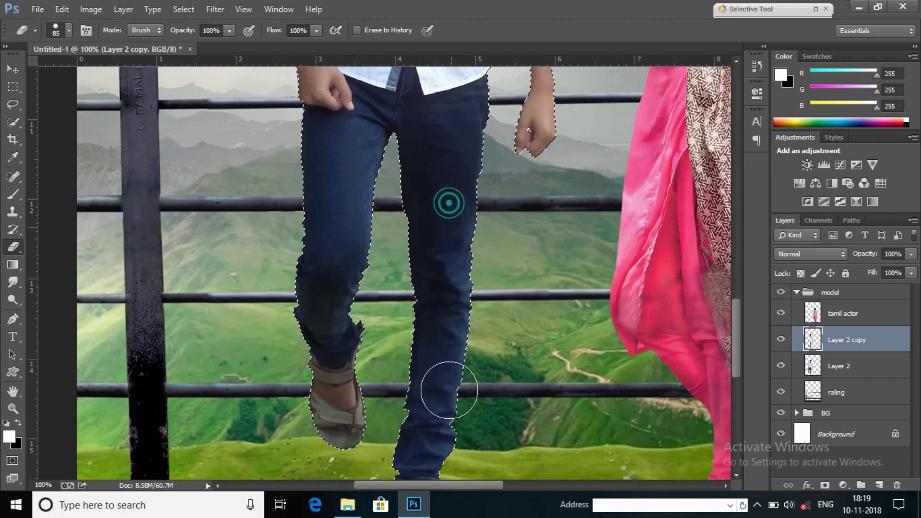
pyautogui.moveTo(417, 386); pyautogui.dragTo(439, 301)
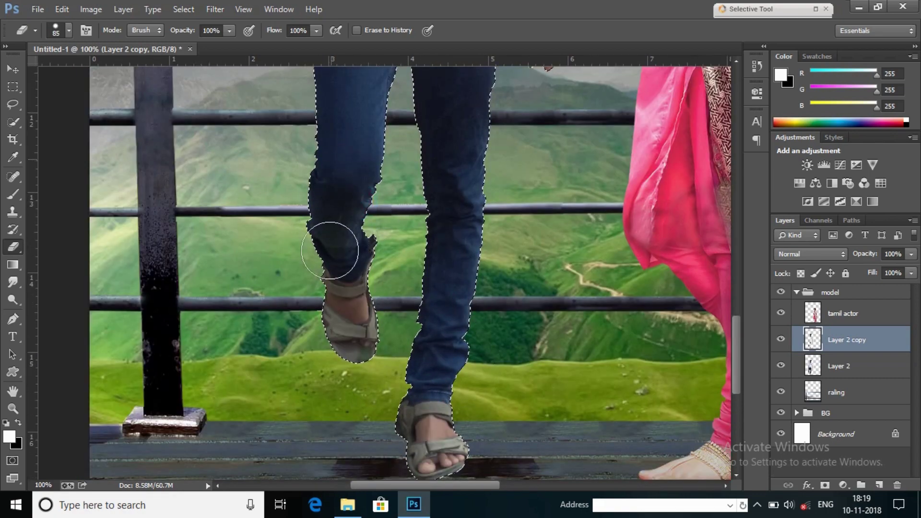
# With a size-20 eraser, clean the sandal and right ankle edges, then deselect
pyautogui.press('[')
pyautogui.press('[')
pyautogui.press('[')
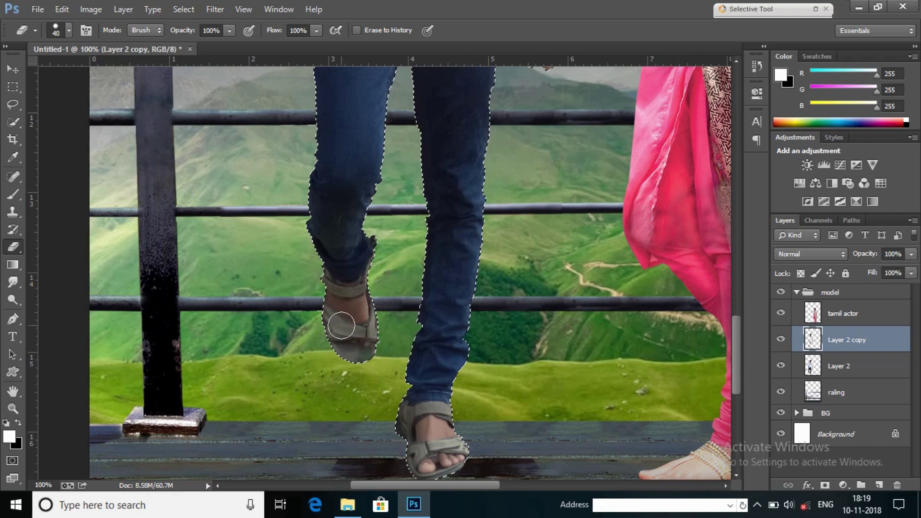
pyautogui.moveTo(328, 318); pyautogui.dragTo(329, 333)
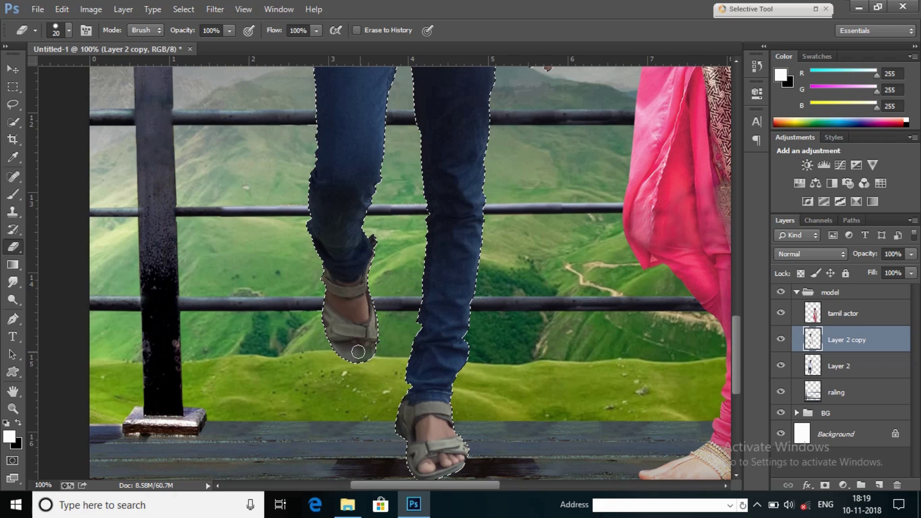
pyautogui.moveTo(407, 399); pyautogui.dragTo(410, 418)
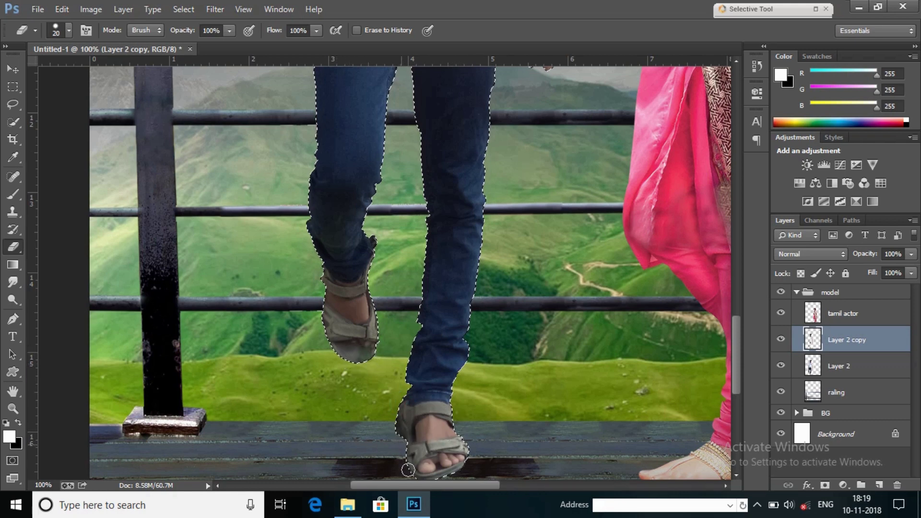
pyautogui.hotkey('ctrl', 'd')
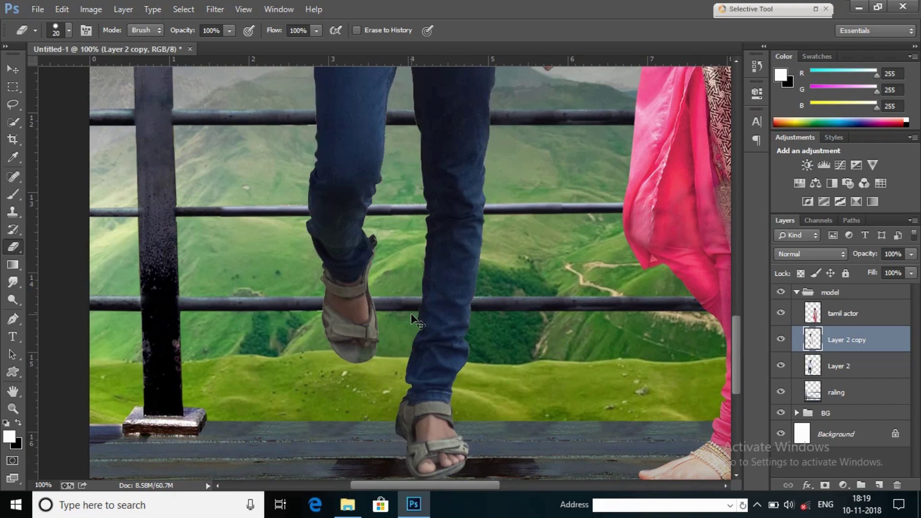
# Erase along the jeans, hands and shirt edges with eraser sizes 125 and 45
pyautogui.moveTo(460, 411); pyautogui.dragTo(385, 264)
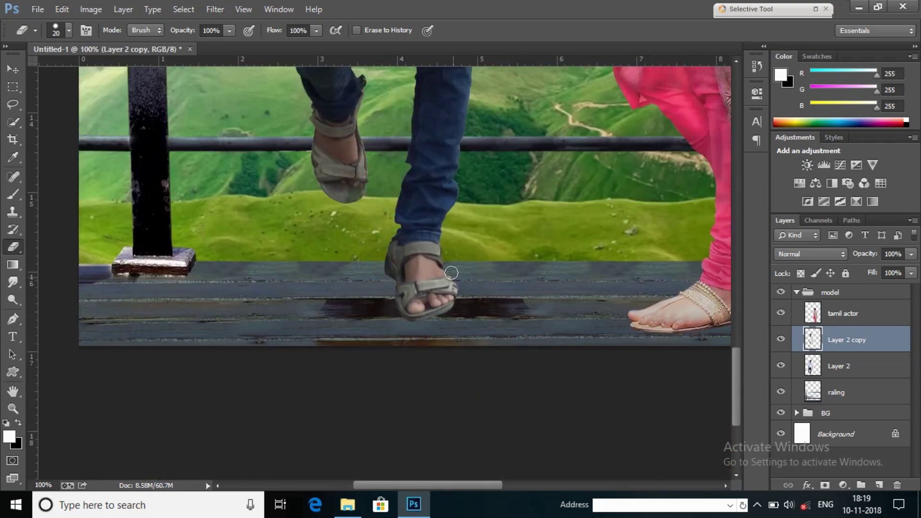
pyautogui.moveTo(442, 209); pyautogui.dragTo(444, 302)
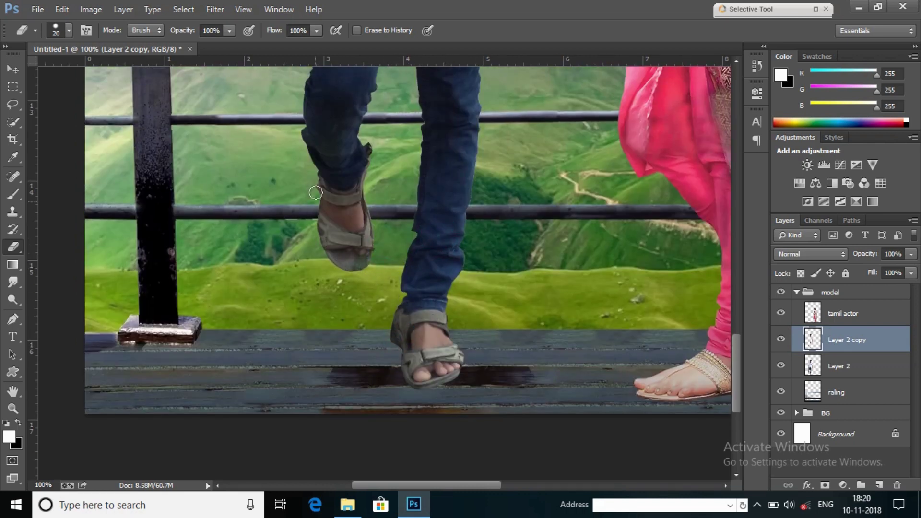
pyautogui.moveTo(421, 268); pyautogui.dragTo(404, 355)
pyautogui.press(']')
pyautogui.press(']')
pyautogui.press(']')
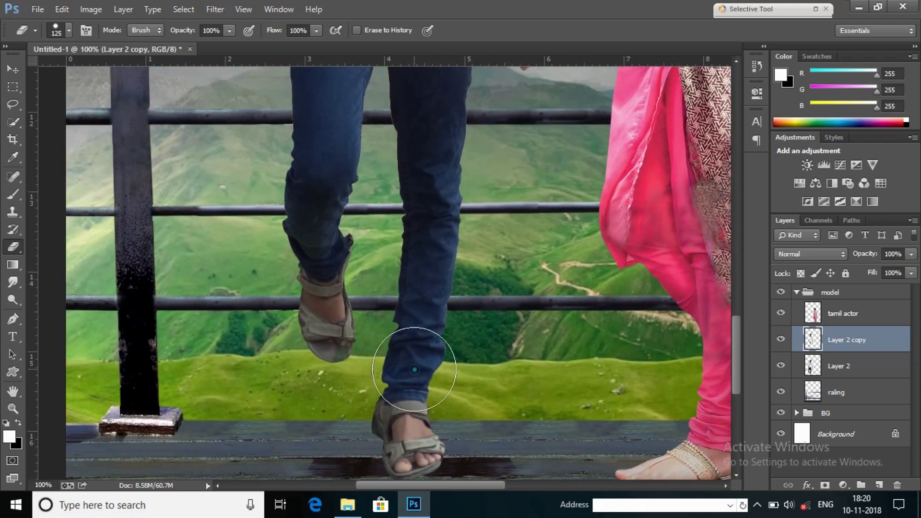
pyautogui.moveTo(421, 164); pyautogui.dragTo(426, 256)
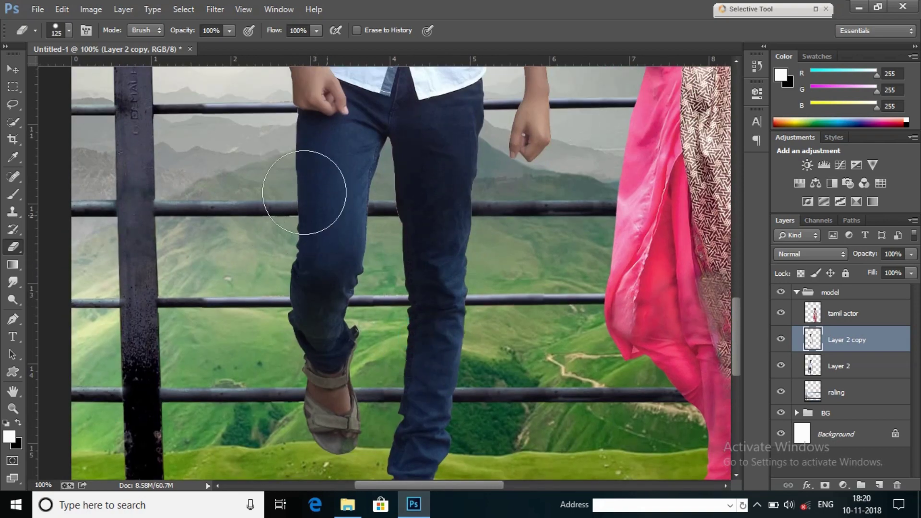
pyautogui.moveTo(446, 155); pyautogui.dragTo(443, 344)
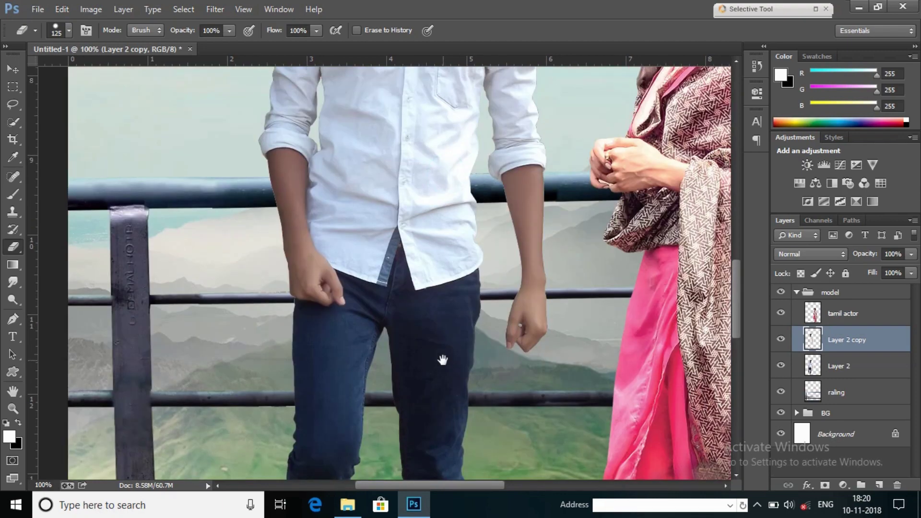
pyautogui.press('[')
pyautogui.press('[')
pyautogui.press('[')
# Clean the face, hair and ear edges at eraser sizes 80, 45 and 30, then fit on screen
pyautogui.moveTo(518, 157); pyautogui.dragTo(500, 364)
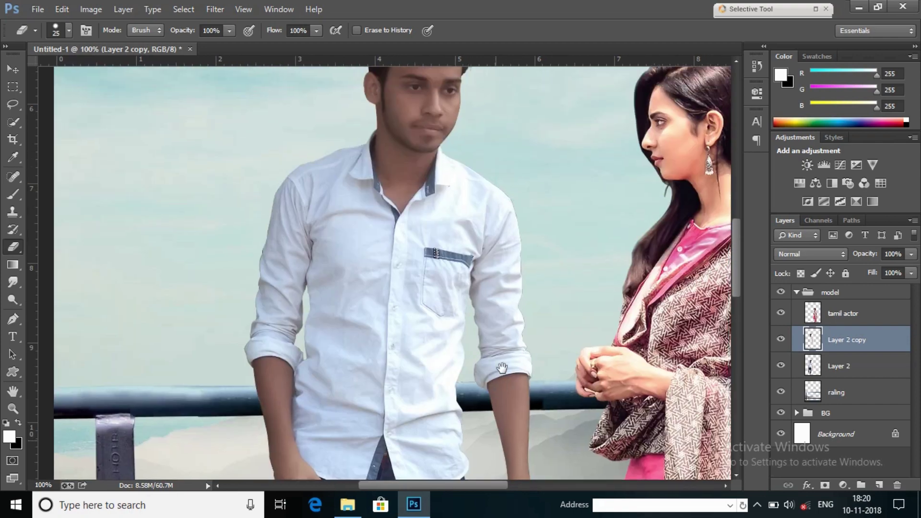
pyautogui.press(']')
pyautogui.press(']')
pyautogui.press(']')
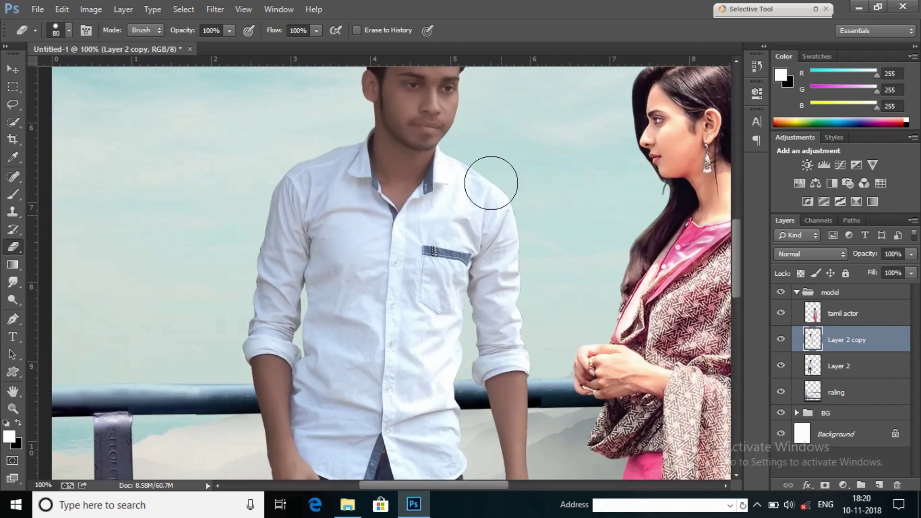
pyautogui.moveTo(347, 198); pyautogui.dragTo(356, 310)
pyautogui.press('[')
pyautogui.press('[')
pyautogui.press('[')
pyautogui.press('[')
pyautogui.press('[')
pyautogui.press('[')
pyautogui.press('[')
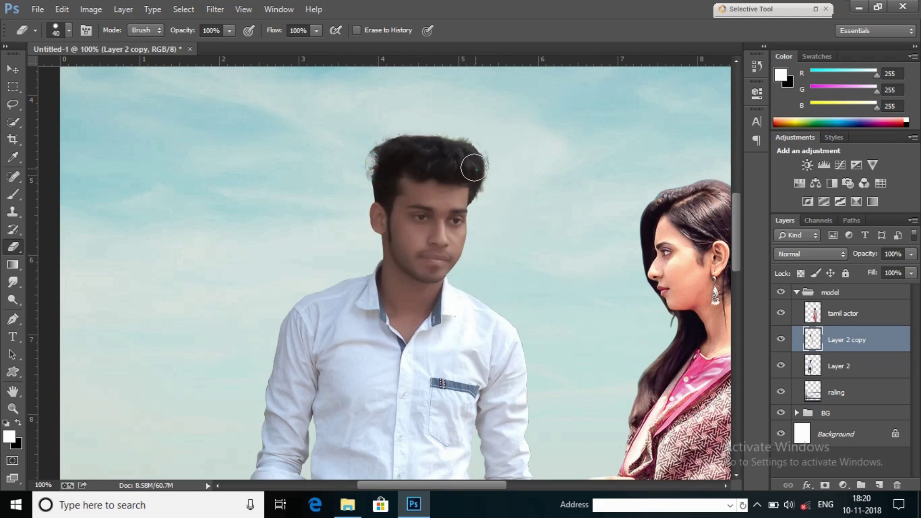
pyautogui.press('[')
pyautogui.click(387, 222)
pyautogui.click(439, 151)
pyautogui.click(13, 408)
pyautogui.rightClick(383, 157)
pyautogui.click(406, 171)
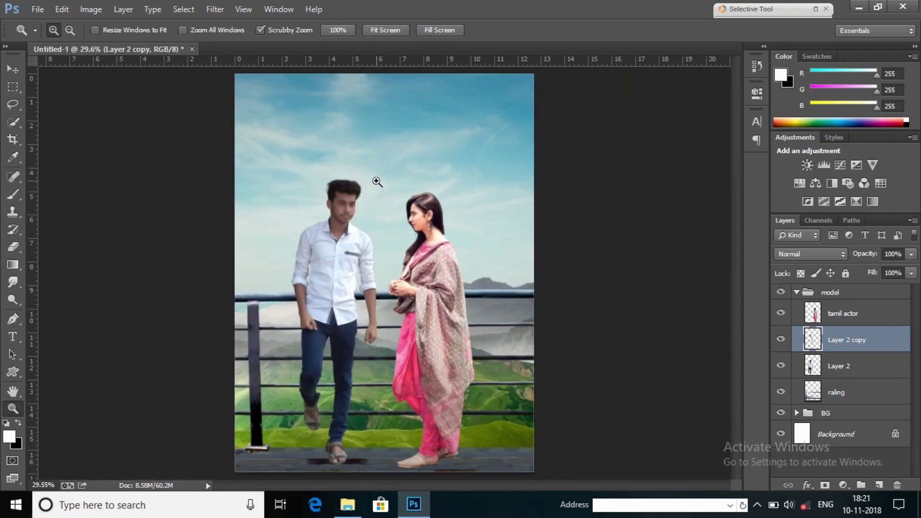
# Brighten Layer 2 copy with Brightness/Contrast at brightness 23, contrast 7, then fit on screen
pyautogui.click(331, 183)
pyautogui.click(92, 10)
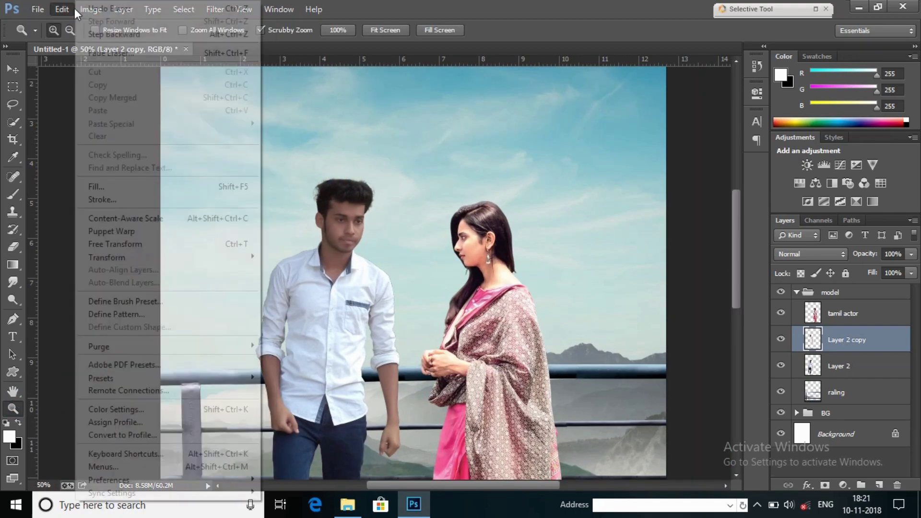
pyautogui.click(91, 9)
pyautogui.moveTo(111, 43)
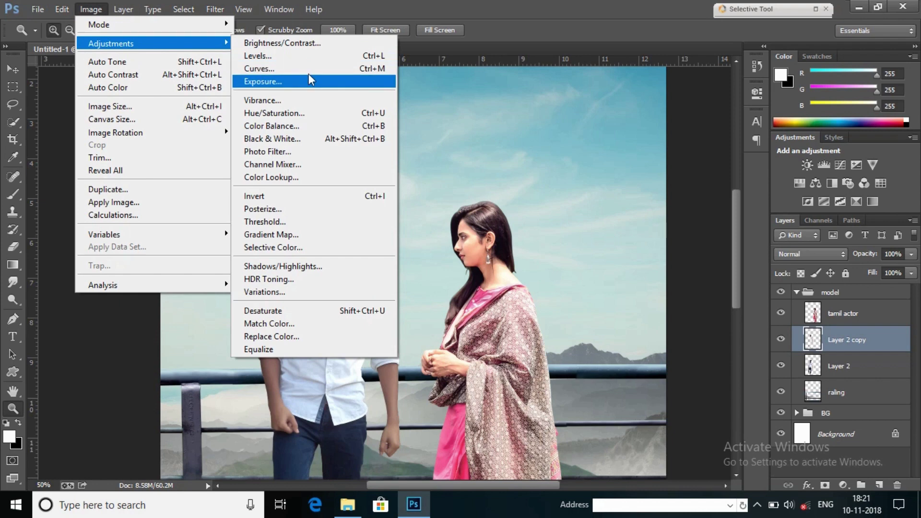
pyautogui.click(301, 44)
pyautogui.moveTo(629, 188); pyautogui.dragTo(636, 190)
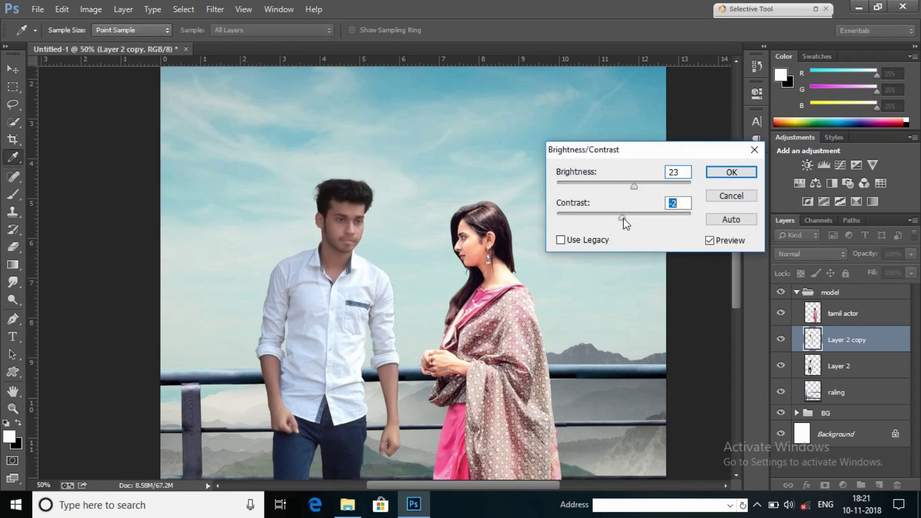
pyautogui.moveTo(625, 218); pyautogui.dragTo(629, 219)
pyautogui.click(722, 170)
pyautogui.press('z')
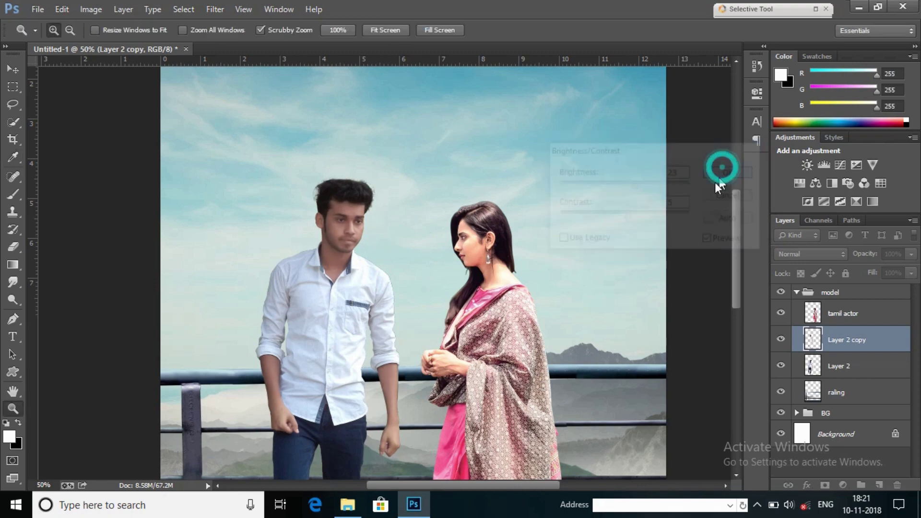
pyautogui.click(528, 191)
pyautogui.rightClick(547, 208)
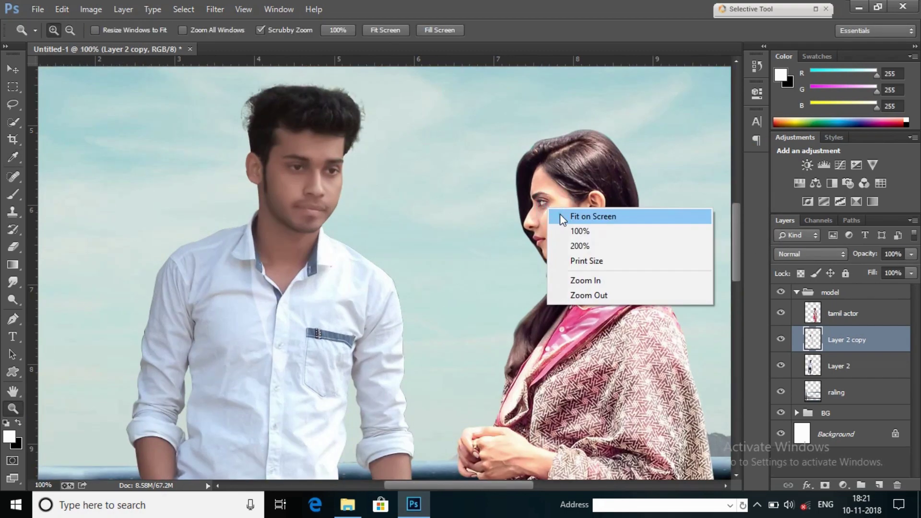
pyautogui.click(560, 214)
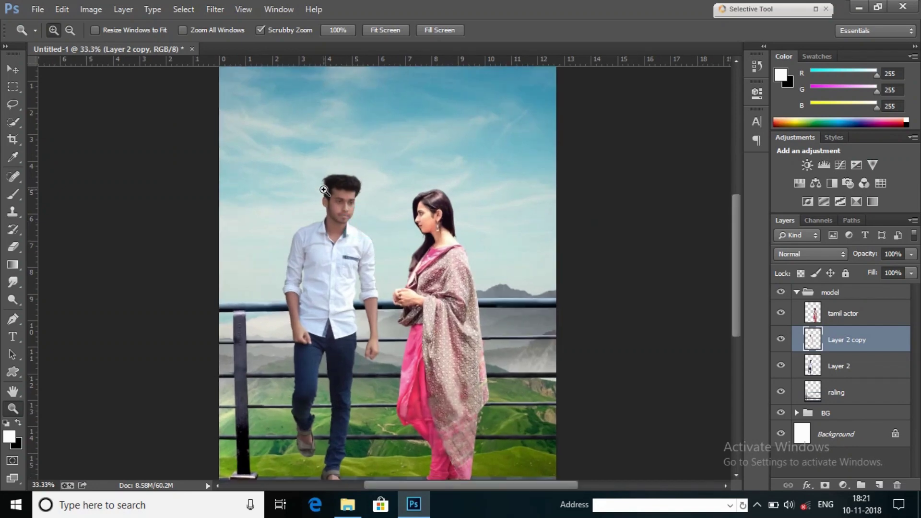
# Merge Layer 2 into Layer 2 copy and zoom to 300% on the man's hair
pyautogui.keyDown('ctrl'); pyautogui.click(844, 375); pyautogui.keyUp('ctrl')
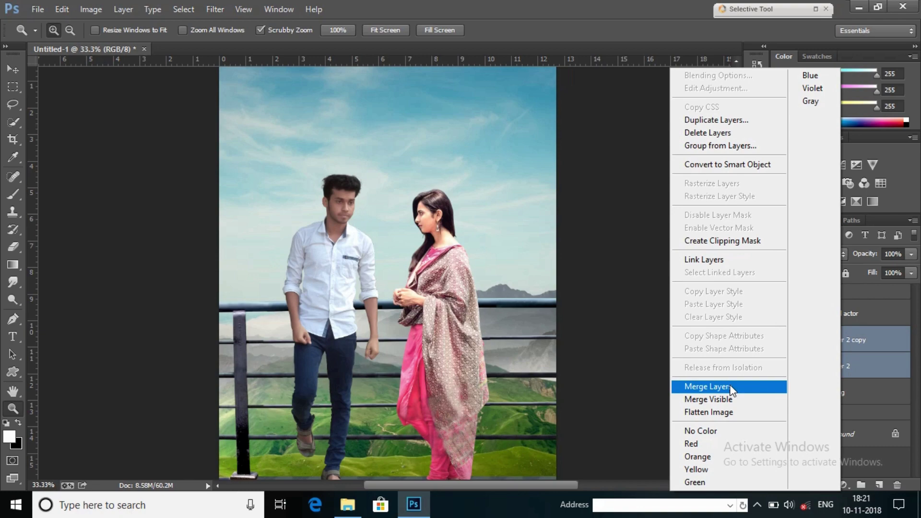
pyautogui.click(715, 386)
pyautogui.click(347, 180)
pyautogui.doubleClick(347, 180)
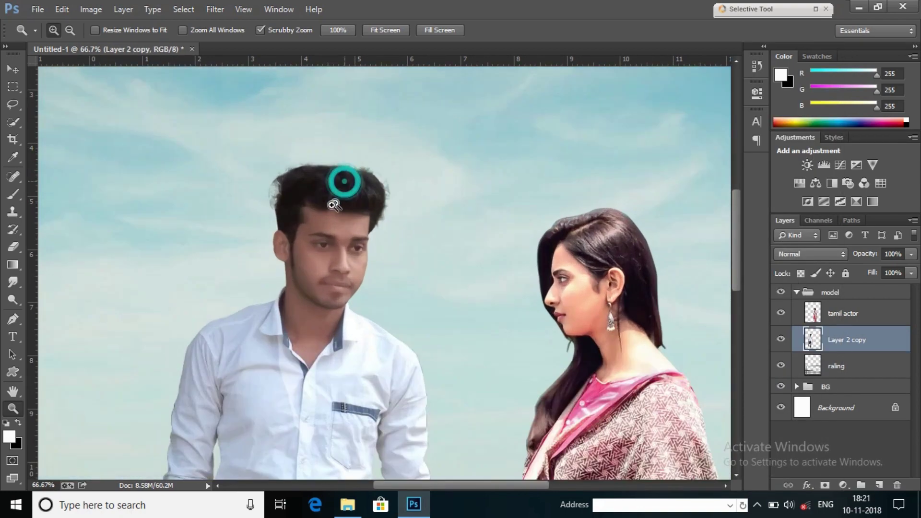
pyautogui.click(343, 180)
pyautogui.click(304, 198)
# Smudge the man's top and upper-left hair edges out into the sky at 49% strength
pyautogui.rightClick(356, 222)
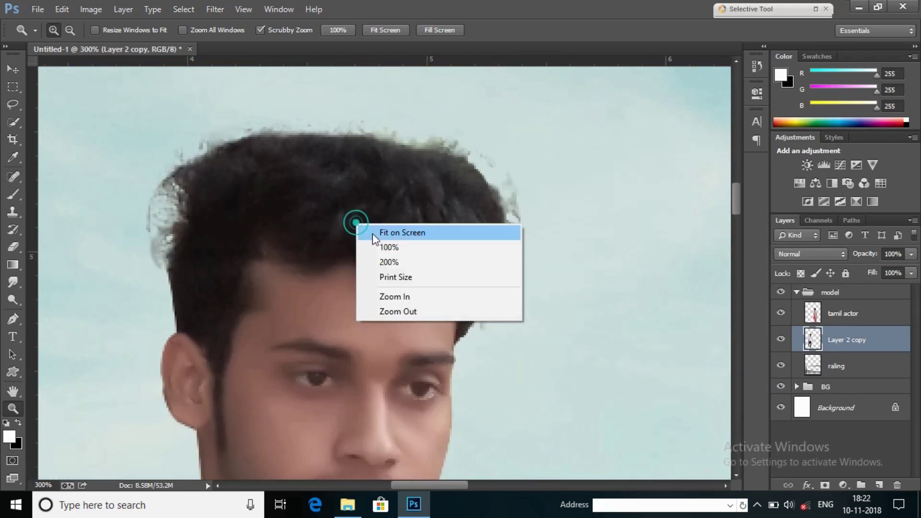
pyautogui.click(477, 10)
pyautogui.click(15, 265)
pyautogui.click(13, 282)
pyautogui.moveTo(496, 283); pyautogui.dragTo(487, 298)
pyautogui.moveTo(487, 253)
pyautogui.mouseDown()
pyautogui.moveTo(499, 265)
pyautogui.moveTo(480, 163)
pyautogui.moveTo(456, 144)
pyautogui.moveTo(422, 137)
pyautogui.moveTo(397, 101)
pyautogui.moveTo(336, 124)
pyautogui.moveTo(316, 122)
pyautogui.mouseUp()
pyautogui.moveTo(364, 158)
pyautogui.mouseDown()
pyautogui.moveTo(391, 120)
pyautogui.moveTo(411, 158)
pyautogui.moveTo(366, 165)
pyautogui.mouseUp()
pyautogui.moveTo(287, 150); pyautogui.dragTo(302, 127)
pyautogui.moveTo(257, 154); pyautogui.dragTo(292, 103)
pyautogui.moveTo(242, 175)
pyautogui.mouseDown()
pyautogui.moveTo(276, 125)
pyautogui.moveTo(229, 120)
pyautogui.mouseUp()
pyautogui.moveTo(238, 154); pyautogui.dragTo(226, 127)
pyautogui.moveTo(211, 166)
pyautogui.mouseDown()
pyautogui.moveTo(198, 171)
pyautogui.moveTo(220, 168)
pyautogui.moveTo(169, 196)
pyautogui.mouseUp()
# Blend the pale left fringe into the hair and smudge across it with a size-15 brush
pyautogui.moveTo(166, 228); pyautogui.dragTo(176, 307)
pyautogui.moveTo(188, 215)
pyautogui.mouseDown()
pyautogui.moveTo(192, 179)
pyautogui.moveTo(168, 196)
pyautogui.mouseUp()
pyautogui.click(205, 185)
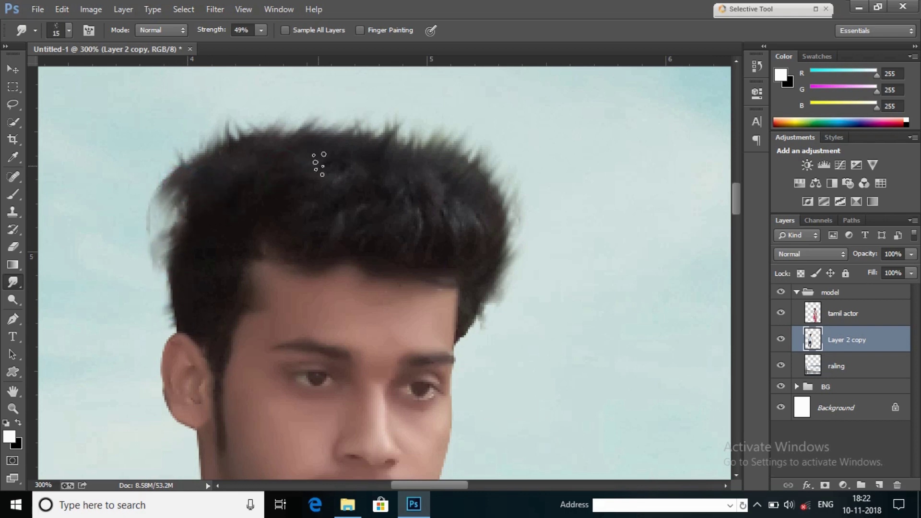
pyautogui.moveTo(290, 127)
pyautogui.mouseDown()
pyautogui.moveTo(263, 154)
pyautogui.moveTo(226, 144)
pyautogui.mouseUp()
pyautogui.click(184, 179)
pyautogui.click(305, 166)
pyautogui.press(']')
pyautogui.press(']')
pyautogui.press(']')
pyautogui.click(306, 250)
pyautogui.moveTo(305, 250)
pyautogui.mouseDown()
pyautogui.moveTo(339, 230)
pyautogui.moveTo(437, 250)
pyautogui.mouseUp()
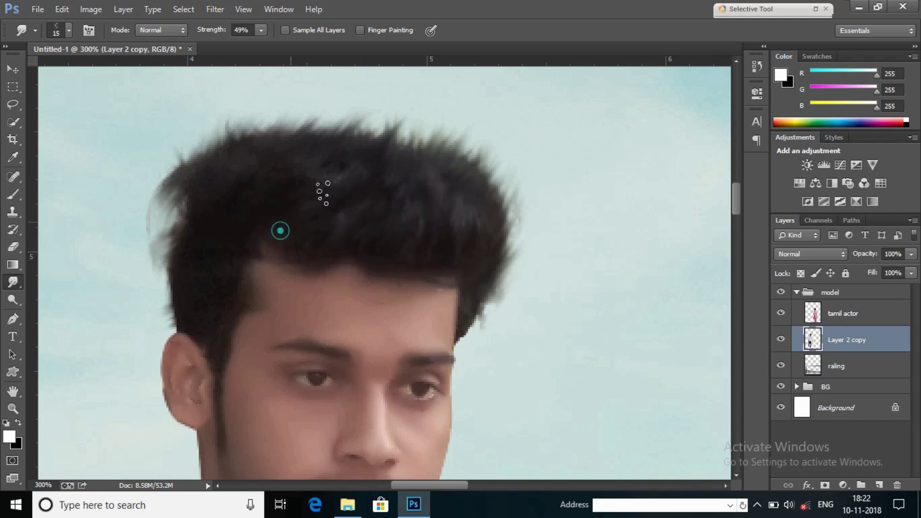
pyautogui.click(199, 300)
# With a scattered brush, pull wisps along the crown and left hair edge, then fit on screen
pyautogui.rightClick(283, 144)
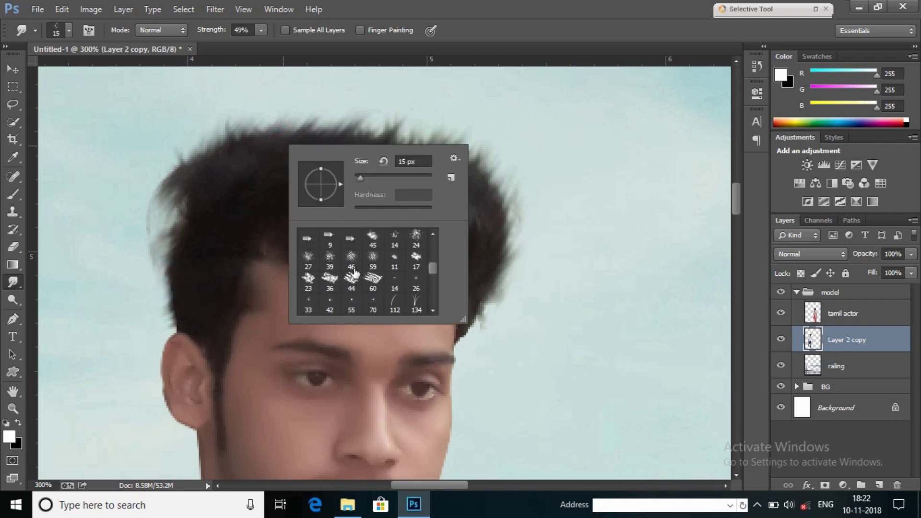
pyautogui.scroll(-3, 354, 272)
pyautogui.click(330, 268)
pyautogui.press('Return')
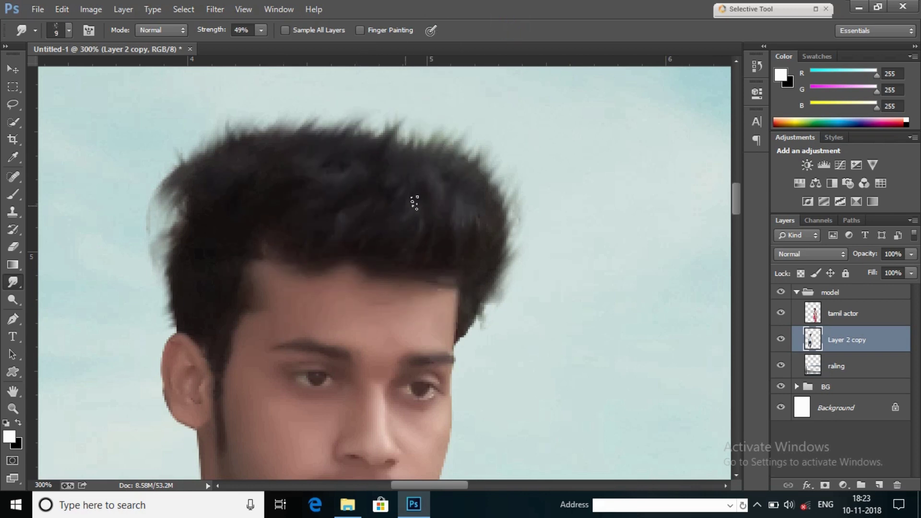
pyautogui.moveTo(407, 119)
pyautogui.mouseDown()
pyautogui.moveTo(329, 153)
pyautogui.moveTo(222, 233)
pyautogui.moveTo(251, 142)
pyautogui.mouseUp()
pyautogui.moveTo(169, 212); pyautogui.dragTo(160, 273)
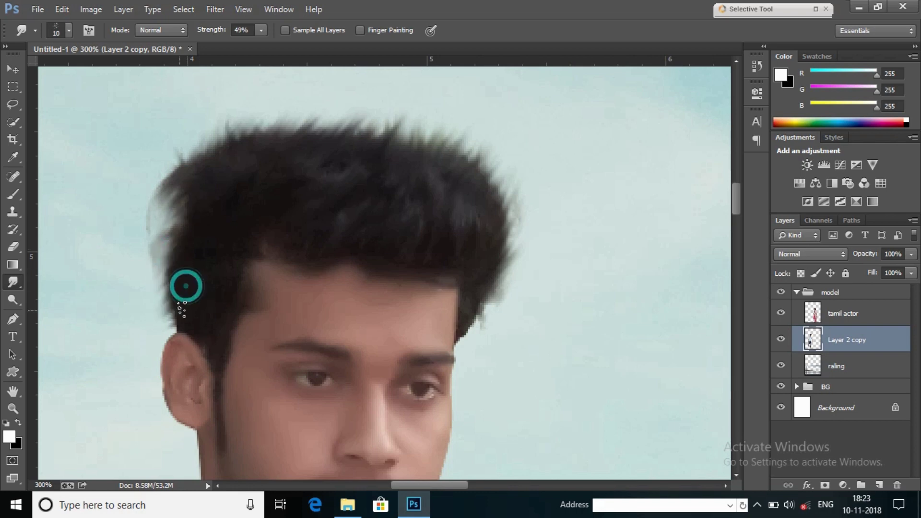
pyautogui.click(13, 408)
pyautogui.rightClick(206, 241)
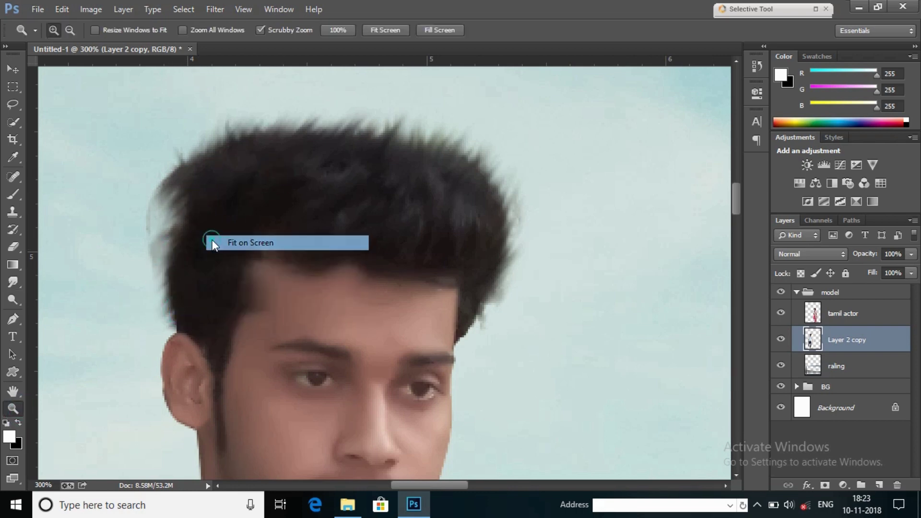
pyautogui.click(216, 243)
pyautogui.rightClick(389, 176)
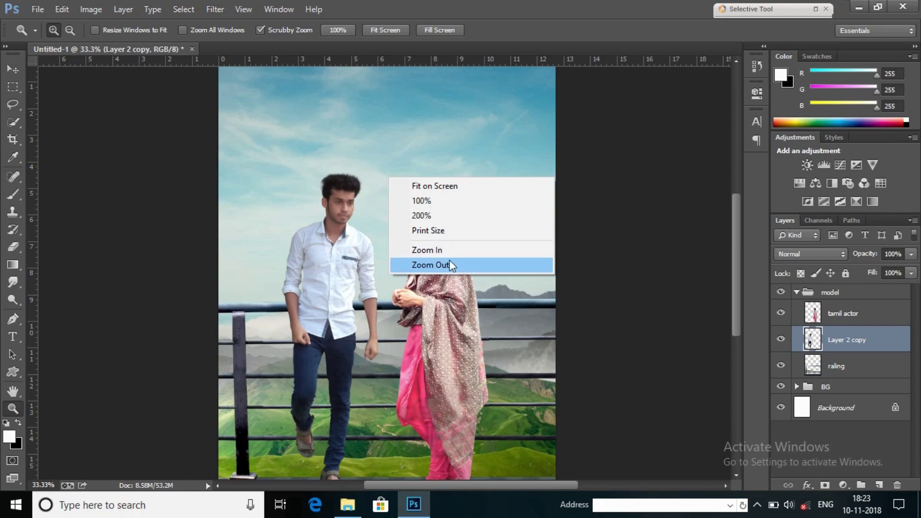
# Select the woman's tamil actor layer and zoom in closely on her face and hair
pyautogui.click(422, 265)
pyautogui.click(432, 210)
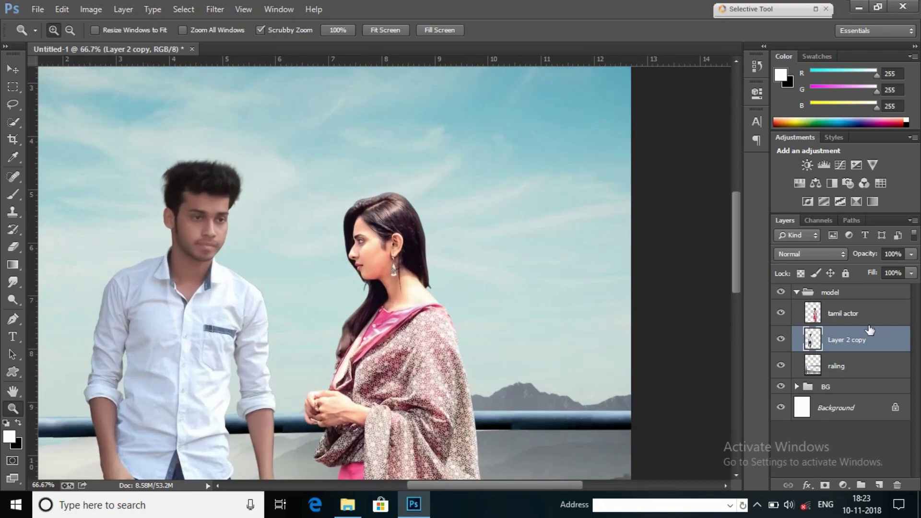
pyautogui.click(844, 313)
pyautogui.moveTo(425, 229); pyautogui.dragTo(480, 256)
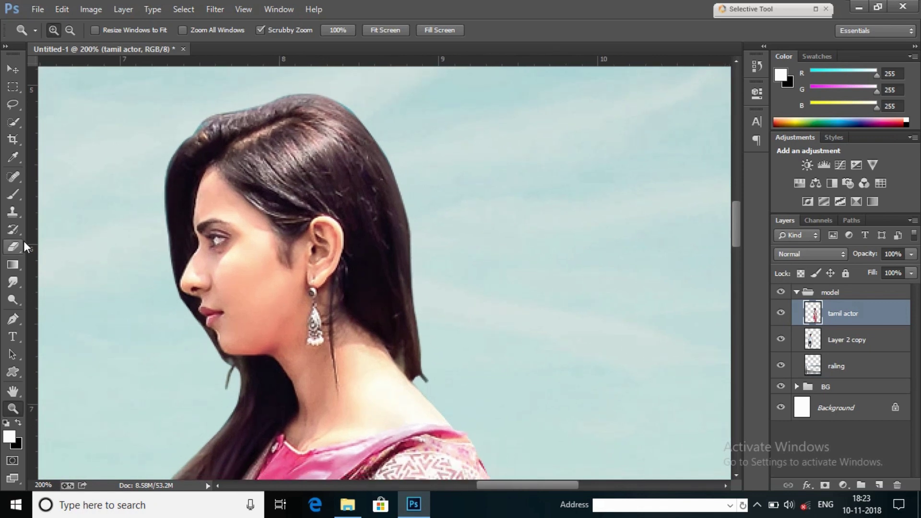
# Smudge the woman's hair edges at 49% strength: neck, ear, top, left side and shoulder
pyautogui.click(13, 282)
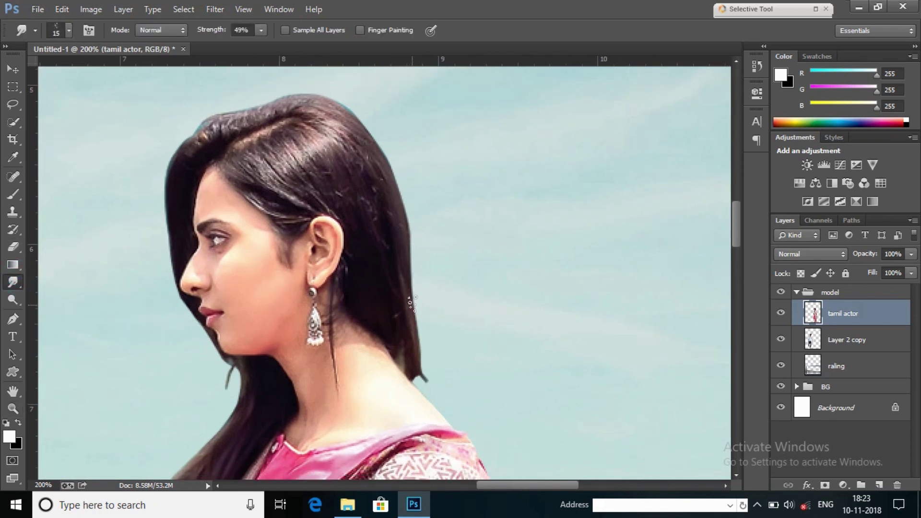
pyautogui.moveTo(412, 303)
pyautogui.mouseDown()
pyautogui.moveTo(422, 346)
pyautogui.moveTo(407, 376)
pyautogui.moveTo(407, 308)
pyautogui.mouseUp()
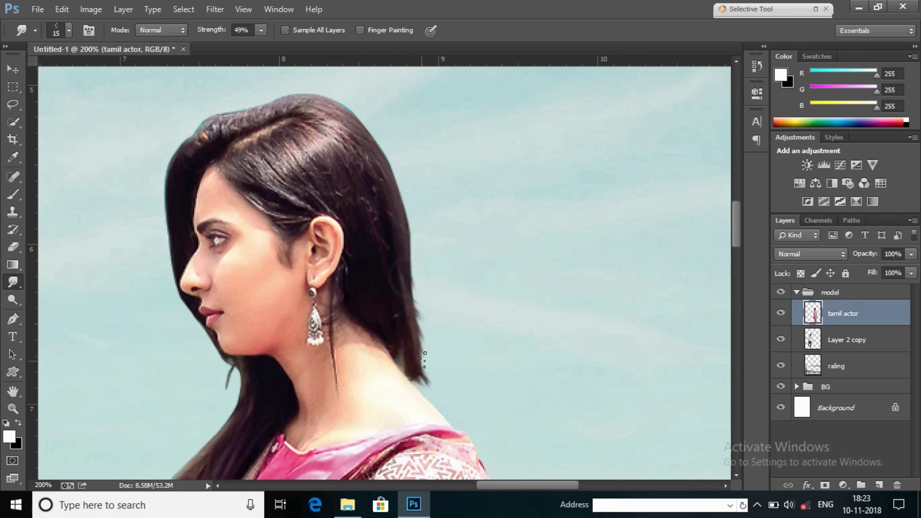
pyautogui.moveTo(422, 360)
pyautogui.mouseDown()
pyautogui.moveTo(419, 376)
pyautogui.moveTo(413, 365)
pyautogui.mouseUp()
pyautogui.moveTo(408, 258); pyautogui.dragTo(408, 214)
pyautogui.moveTo(390, 161)
pyautogui.mouseDown()
pyautogui.moveTo(393, 168)
pyautogui.moveTo(381, 140)
pyautogui.mouseUp()
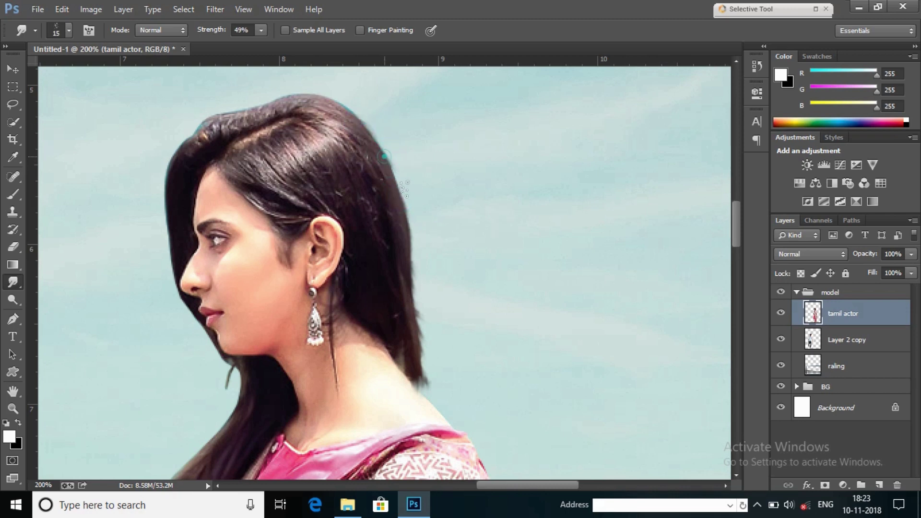
pyautogui.moveTo(354, 113); pyautogui.dragTo(300, 93)
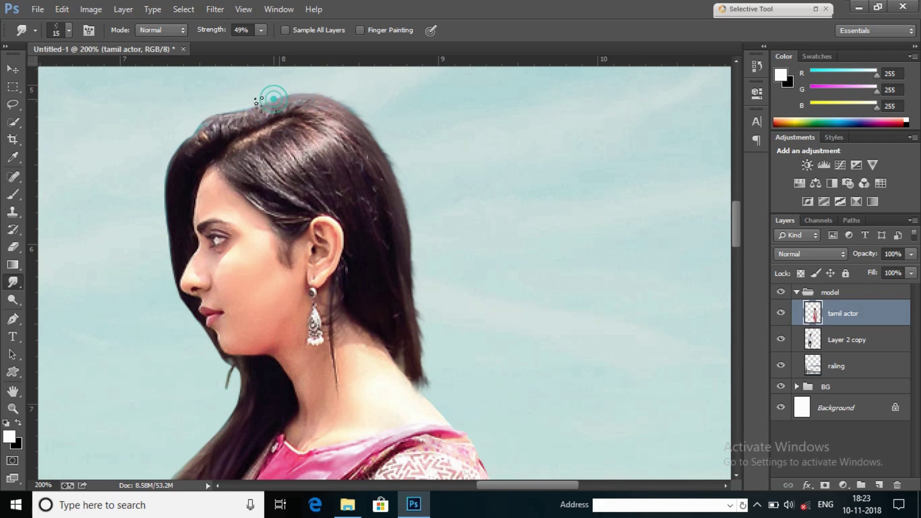
pyautogui.moveTo(199, 129); pyautogui.dragTo(182, 153)
pyautogui.moveTo(164, 189)
pyautogui.mouseDown()
pyautogui.moveTo(163, 278)
pyautogui.moveTo(192, 345)
pyautogui.moveTo(237, 375)
pyautogui.moveTo(245, 408)
pyautogui.moveTo(322, 333)
pyautogui.mouseUp()
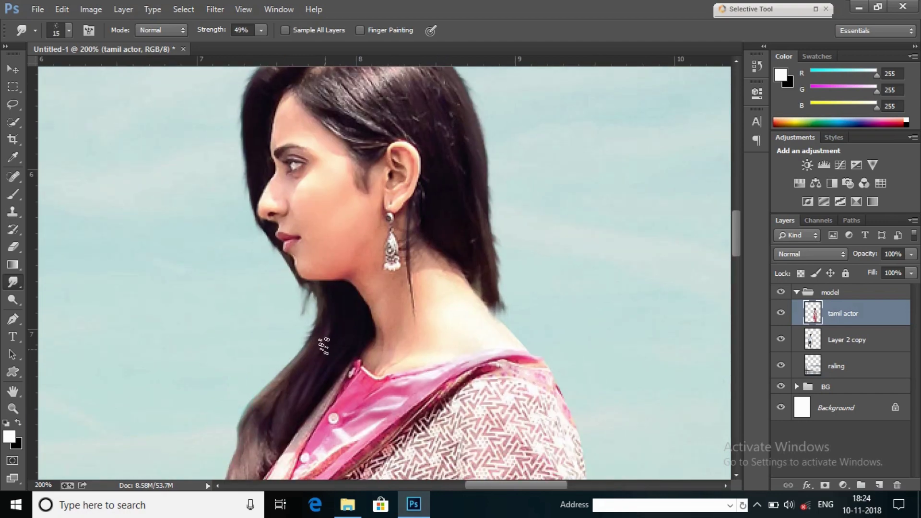
pyautogui.moveTo(251, 393)
pyautogui.mouseDown()
pyautogui.moveTo(260, 396)
pyautogui.moveTo(300, 330)
pyautogui.mouseUp()
pyautogui.moveTo(287, 385)
pyautogui.mouseDown()
pyautogui.moveTo(269, 411)
pyautogui.moveTo(306, 321)
pyautogui.mouseUp()
# Zoom back out to view the whole poster
pyautogui.click(13, 408)
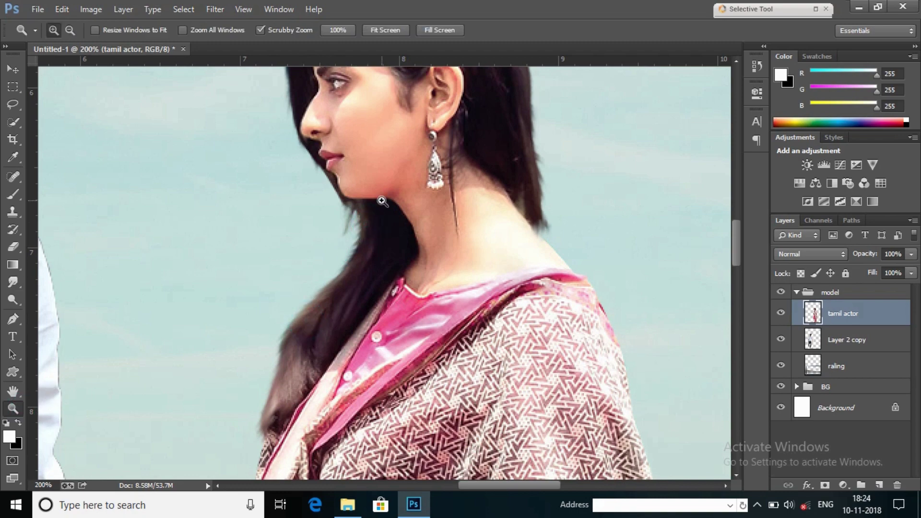
pyautogui.moveTo(521, 240); pyautogui.dragTo(457, 211)
pyautogui.rightClick(457, 212)
pyautogui.click(499, 301)
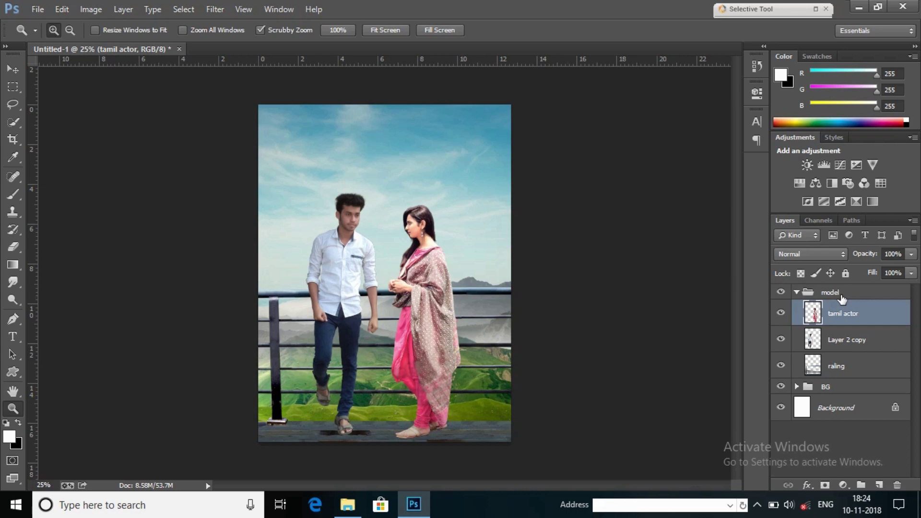
# Apply Camera Raw to the woman: Luminance noise reduction 23, Clarity +8, Blacks +1
pyautogui.click(206, 7)
pyautogui.click(243, 86)
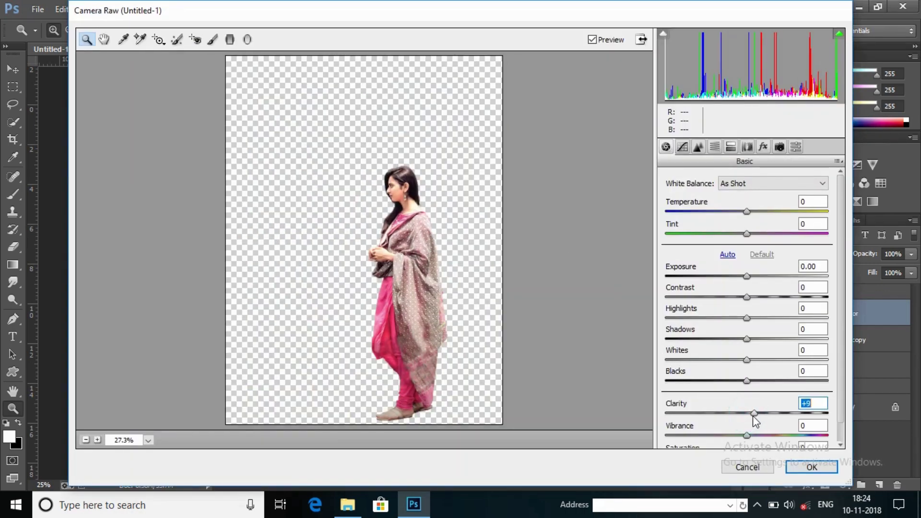
pyautogui.click(698, 147)
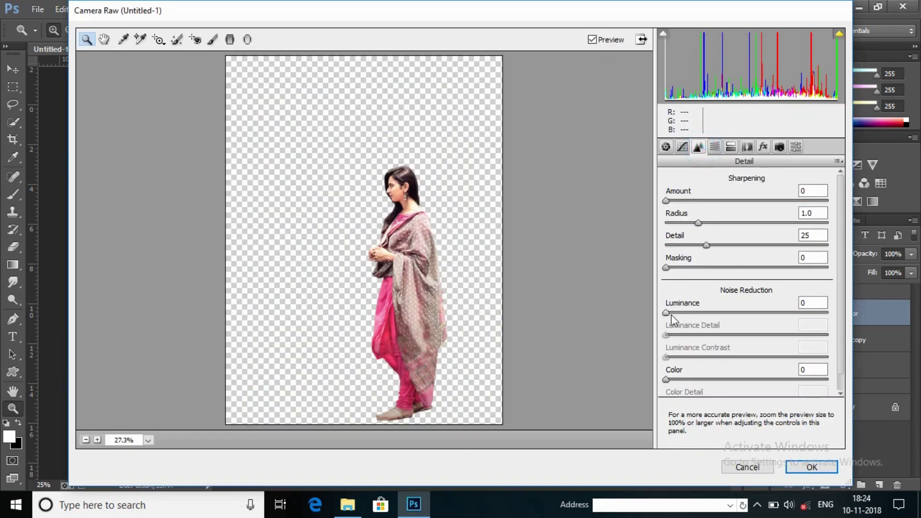
pyautogui.moveTo(666, 312); pyautogui.dragTo(702, 313)
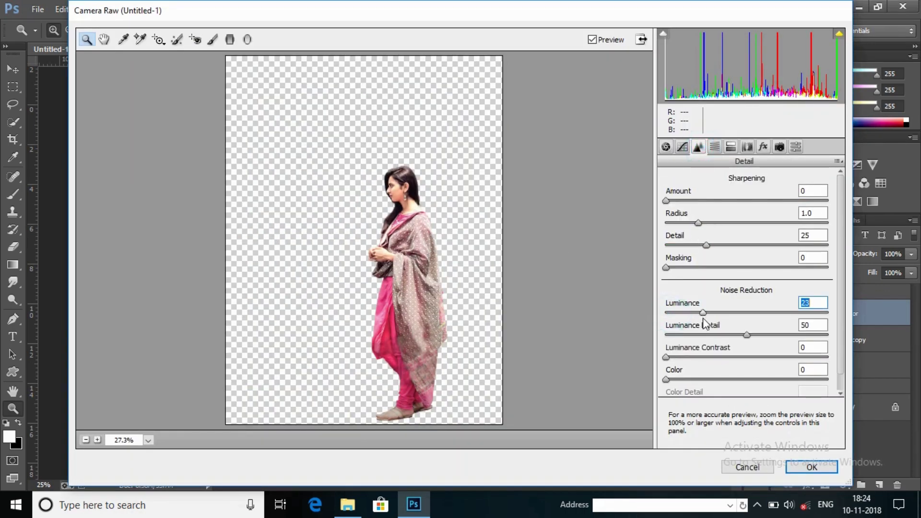
pyautogui.click(666, 147)
pyautogui.moveTo(746, 381); pyautogui.dragTo(755, 381)
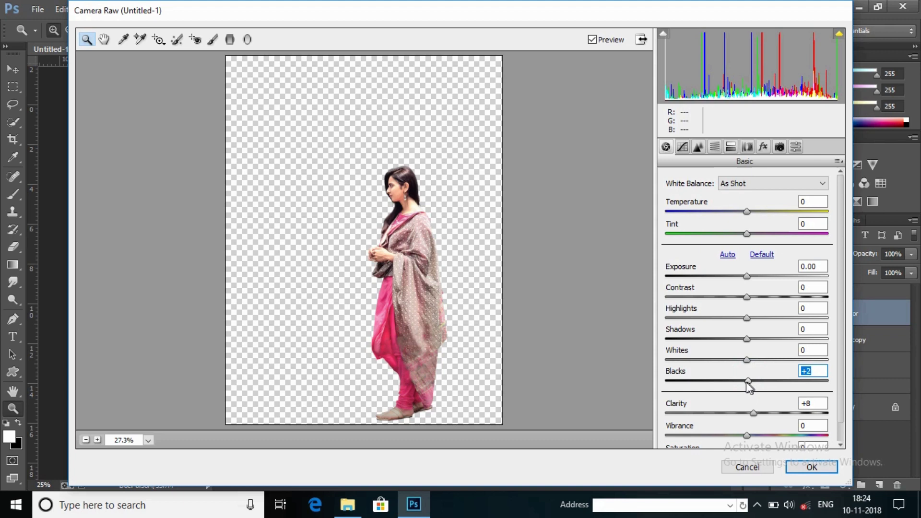
pyautogui.moveTo(752, 382); pyautogui.dragTo(743, 387)
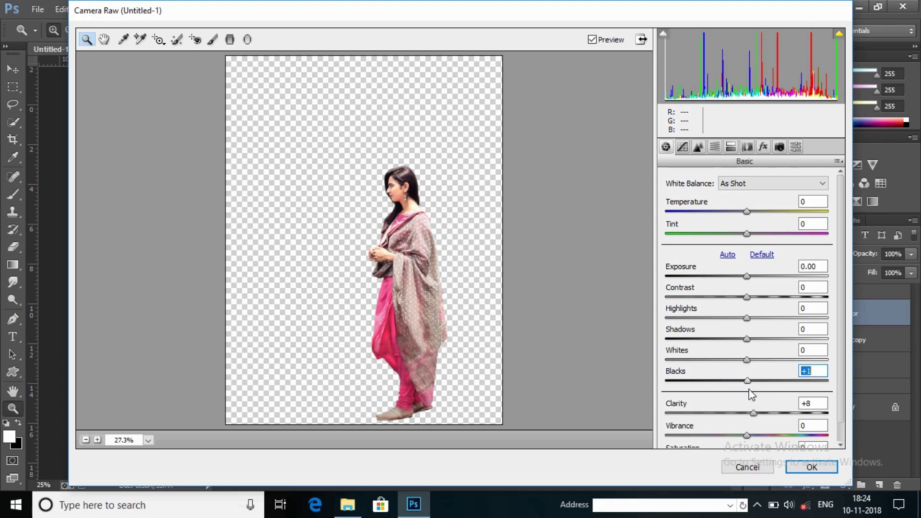
pyautogui.click(811, 466)
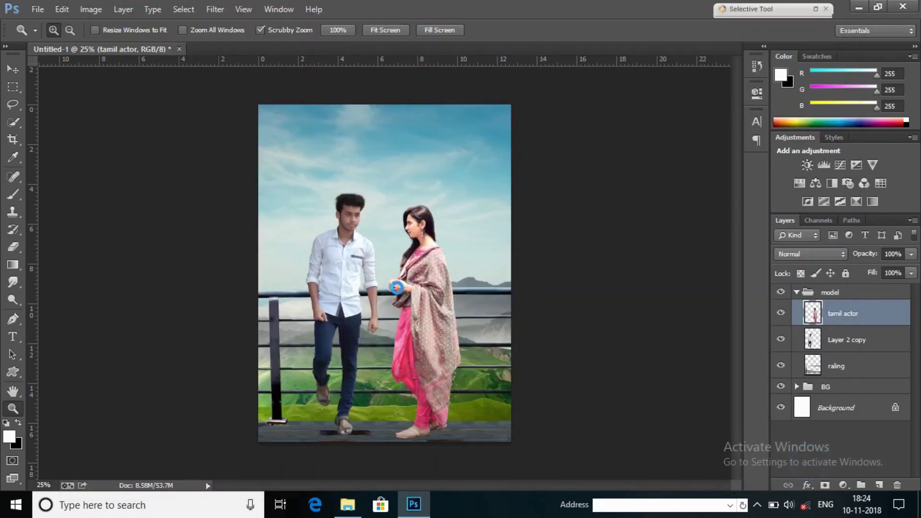
# Apply a Camera Raw filter to Layer 2 copy with Clarity +13 and Blacks −1
pyautogui.rightClick(353, 173)
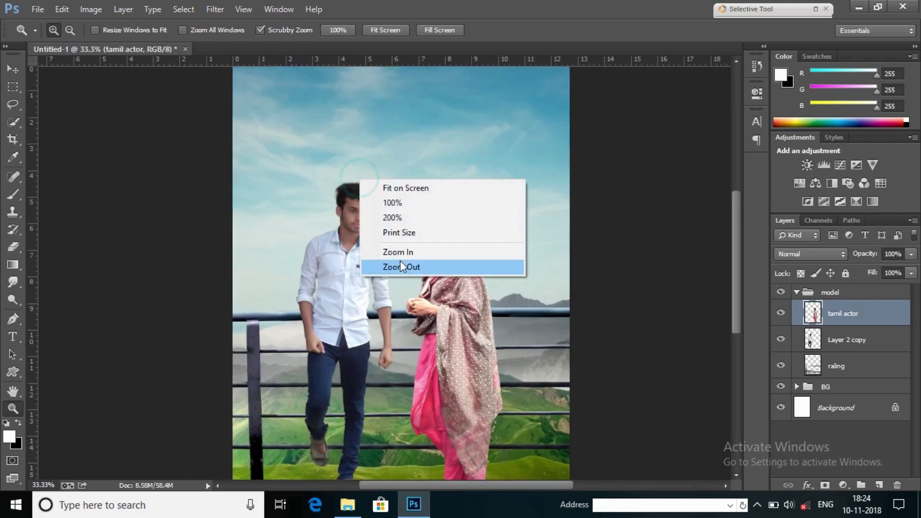
pyautogui.click(845, 340)
pyautogui.click(215, 9)
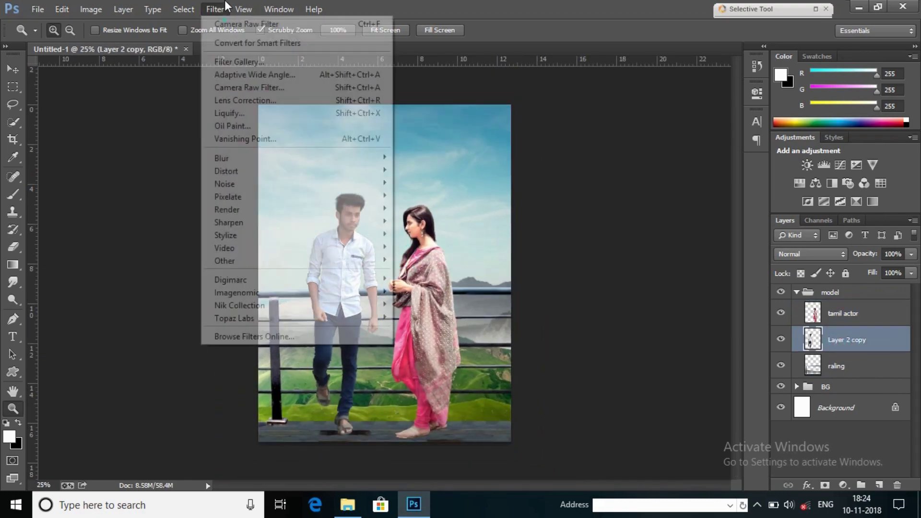
pyautogui.click(246, 87)
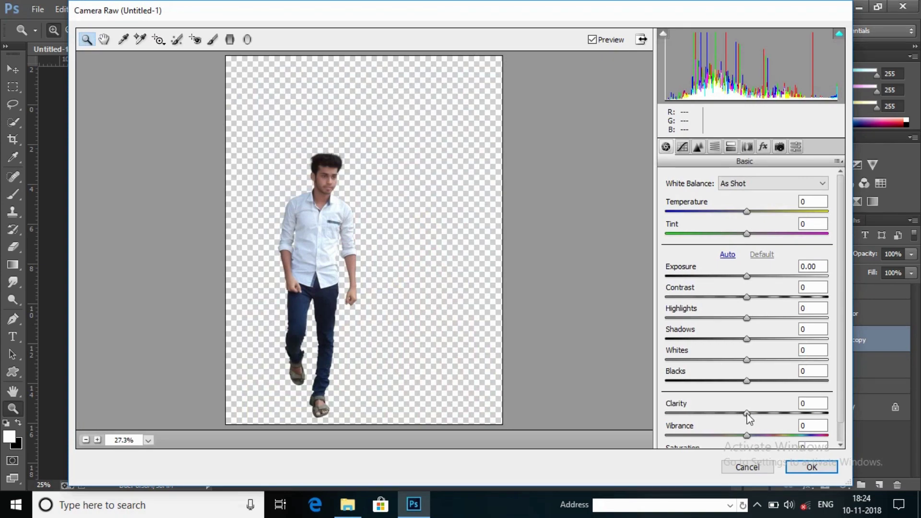
pyautogui.moveTo(747, 413); pyautogui.dragTo(757, 413)
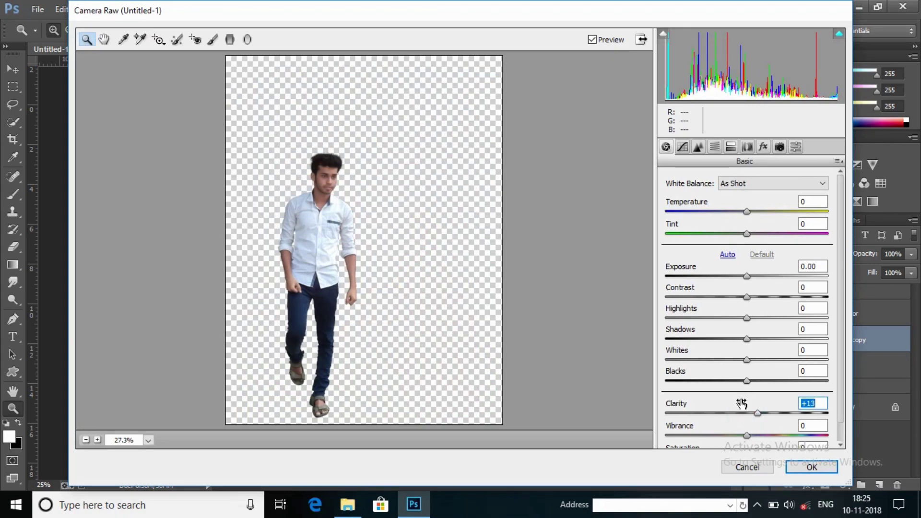
pyautogui.moveTo(747, 381); pyautogui.dragTo(750, 390)
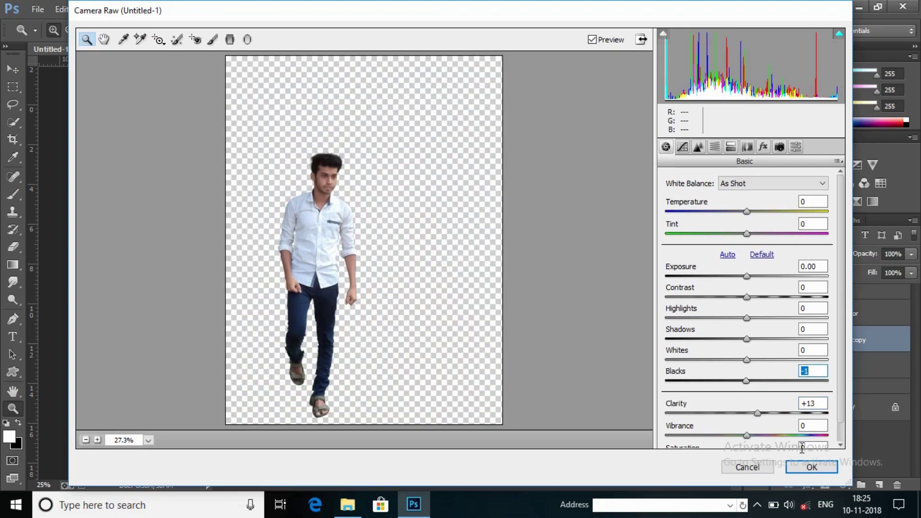
pyautogui.click(812, 466)
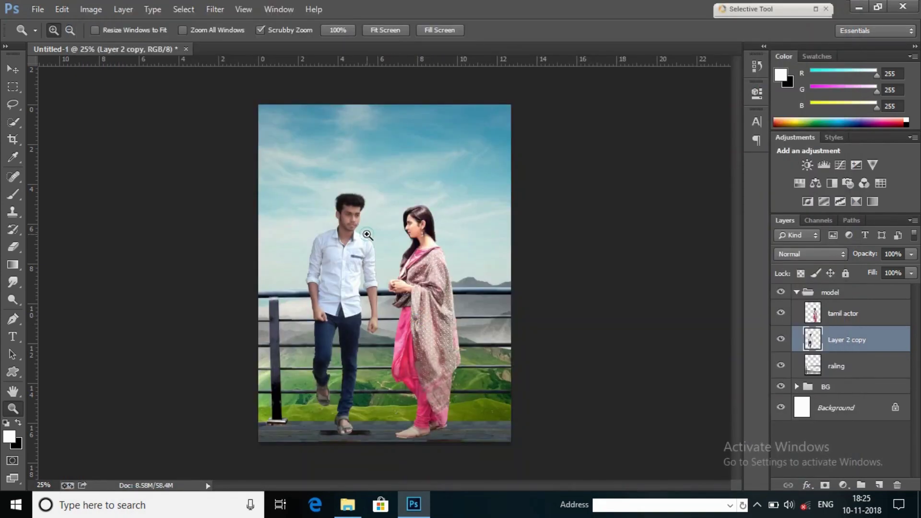
# Zoom in on the man's foot
pyautogui.rightClick(387, 216)
pyautogui.click(579, 416)
pyautogui.moveTo(365, 435); pyautogui.dragTo(394, 393)
# Add Layer 2 above the railing and paint a small black shadow under the man's sandal heel
pyautogui.click(856, 363)
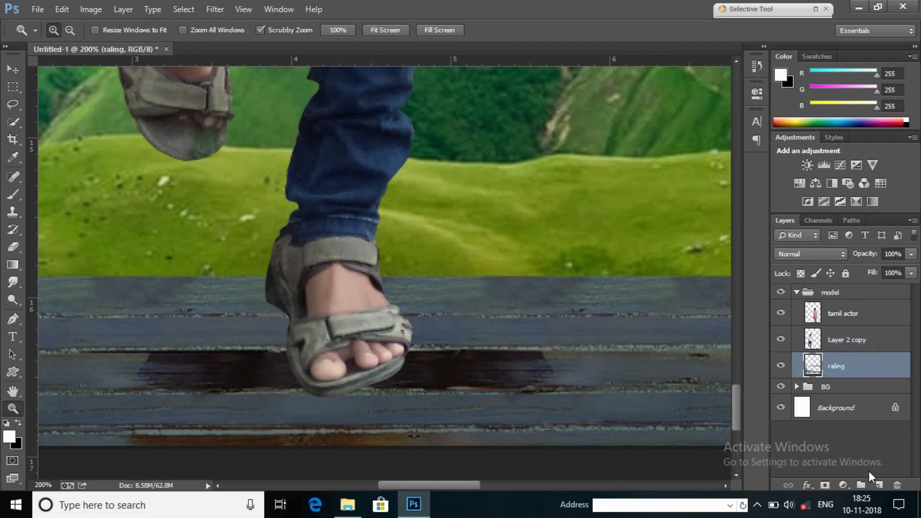
pyautogui.click(877, 486)
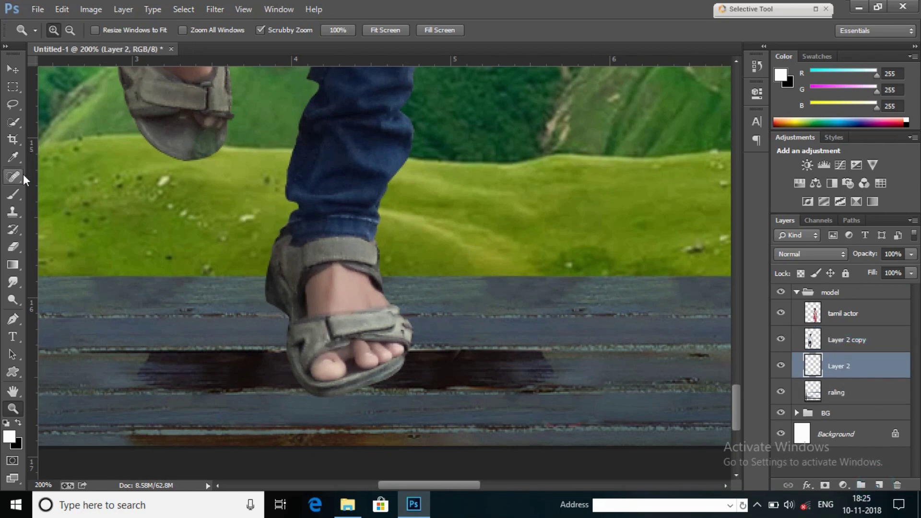
pyautogui.click(19, 190)
pyautogui.click(19, 424)
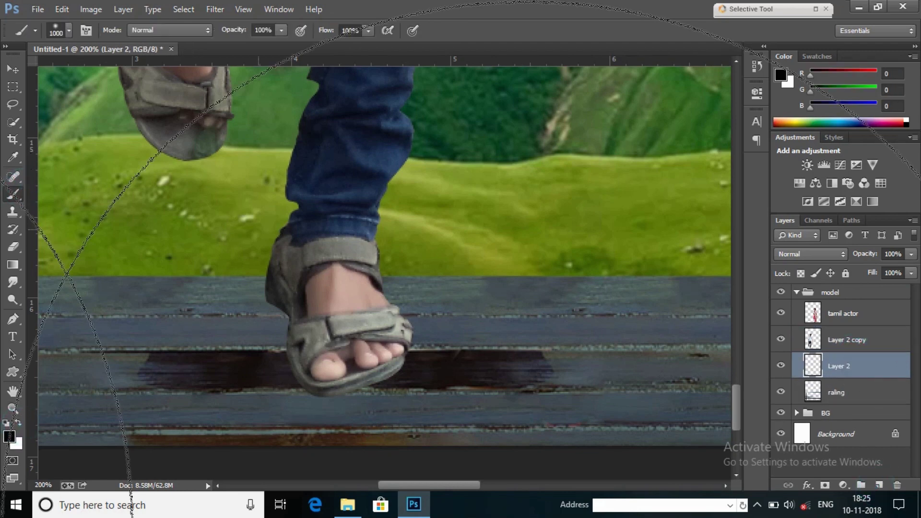
pyautogui.press('[')
pyautogui.press('[')
pyautogui.press('[')
pyautogui.press('[')
pyautogui.press('[')
pyautogui.press('[')
pyautogui.press('[')
pyautogui.press('[')
pyautogui.press('[')
pyautogui.press('[')
pyautogui.press('[')
pyautogui.click(273, 302)
pyautogui.moveTo(292, 314); pyautogui.dragTo(294, 320)
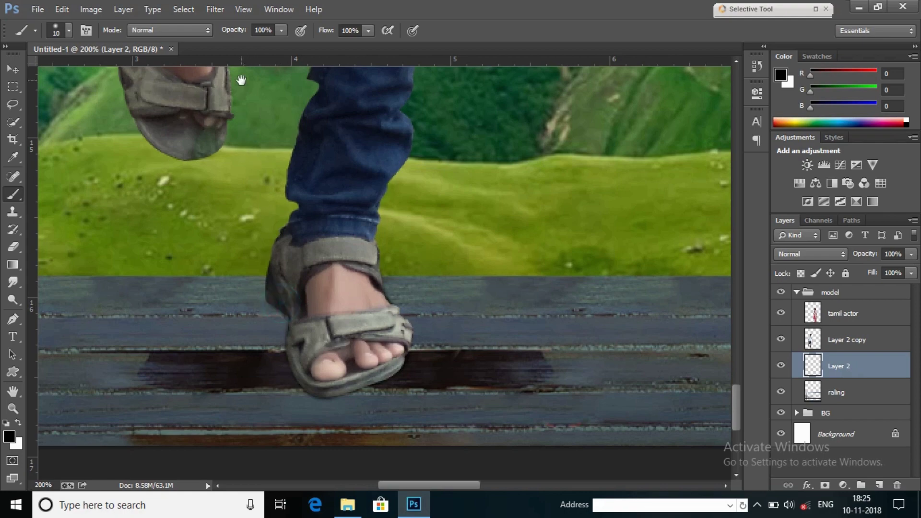
# Pan up over the legs and railings and zoom out to see both figures
pyautogui.moveTo(280, 303); pyautogui.dragTo(314, 277)
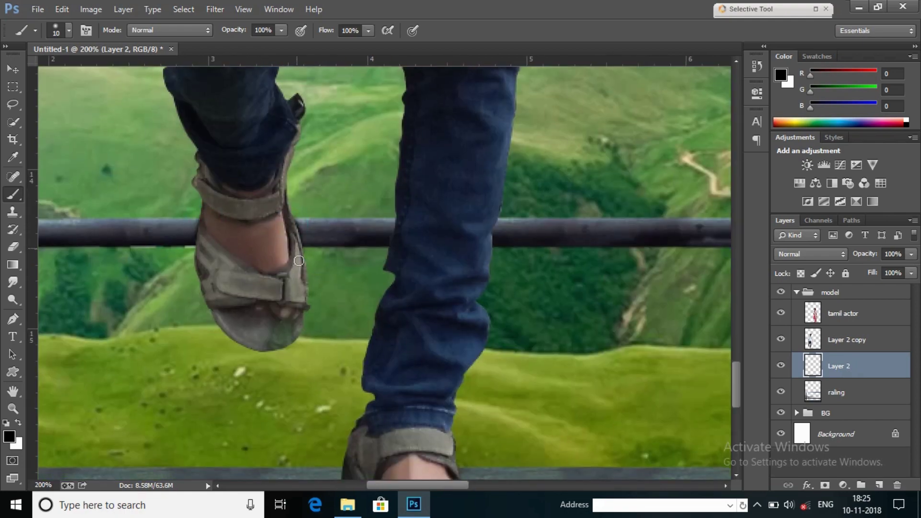
pyautogui.moveTo(264, 120); pyautogui.dragTo(282, 175)
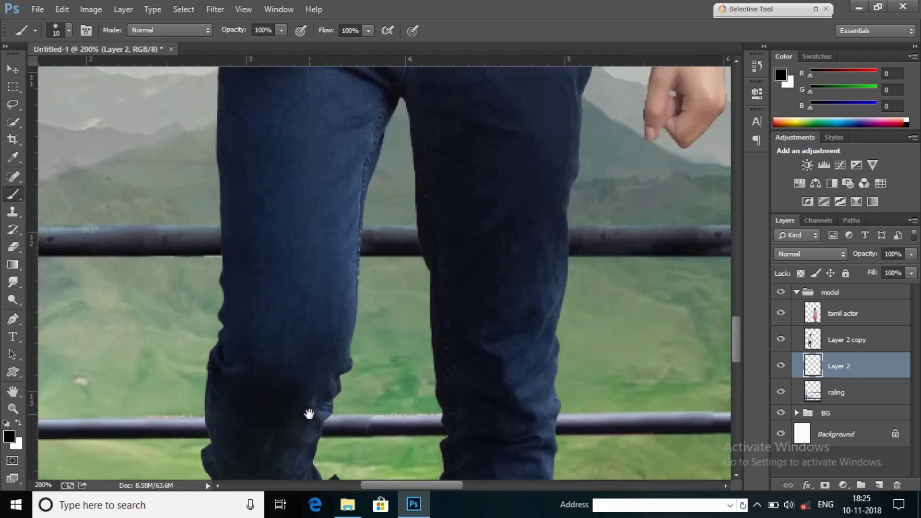
pyautogui.hotkey('ctrl', '-')
pyautogui.hotkey('ctrl', '-')
pyautogui.hotkey('ctrl', '-')
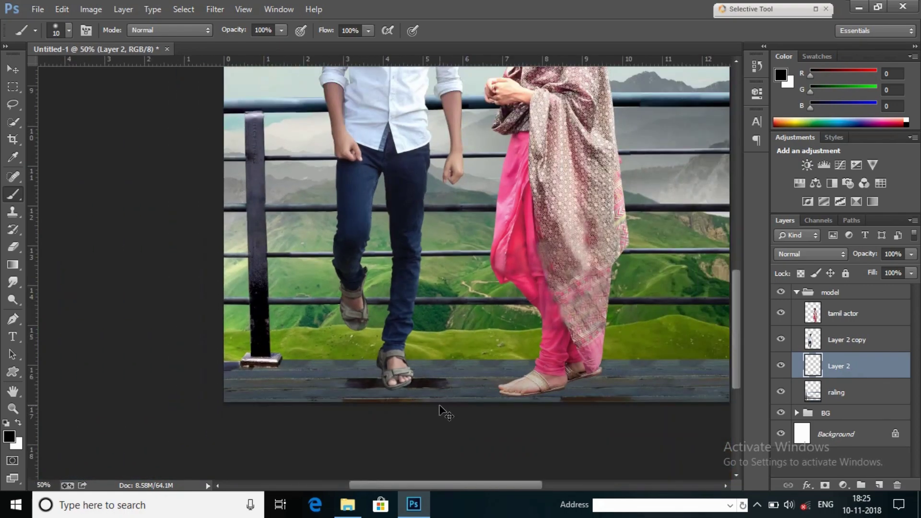
pyautogui.hotkey('ctrl', '-')
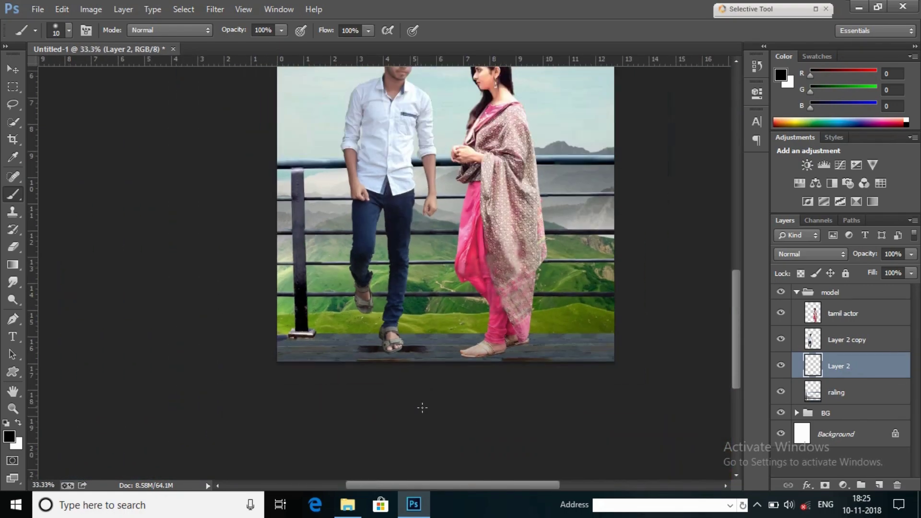
# Add Layer 3 and paint soft 11%-opacity black shadow under the man's foot and ankle
pyautogui.click(878, 485)
pyautogui.write('12')
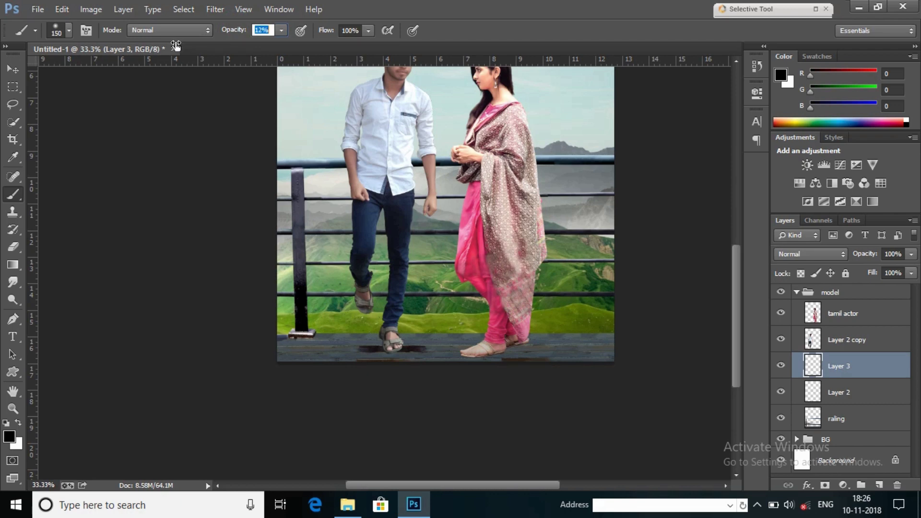
pyautogui.moveTo(175, 46); pyautogui.dragTo(172, 45)
pyautogui.moveTo(389, 356)
pyautogui.mouseDown()
pyautogui.moveTo(386, 364)
pyautogui.moveTo(369, 333)
pyautogui.moveTo(331, 361)
pyautogui.moveTo(409, 356)
pyautogui.moveTo(379, 347)
pyautogui.mouseUp()
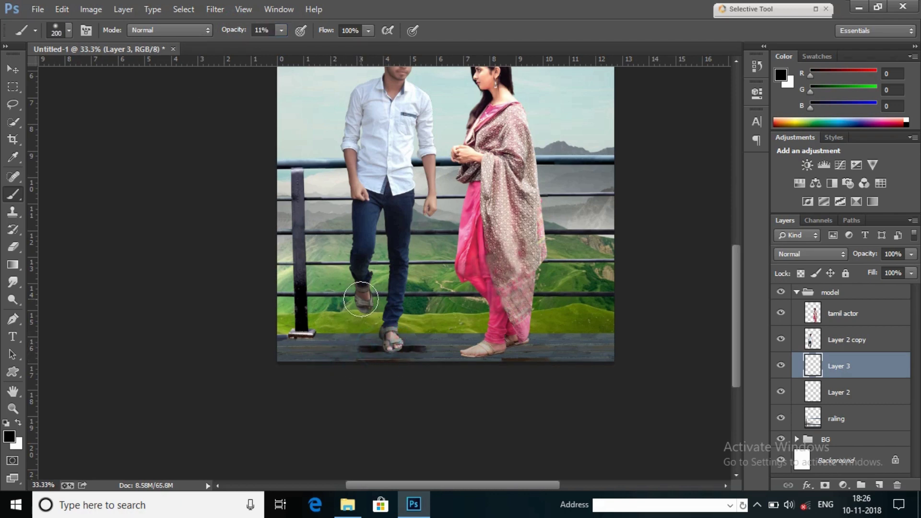
pyautogui.scroll(1, 368, 307)
pyautogui.scroll(3, 368, 283)
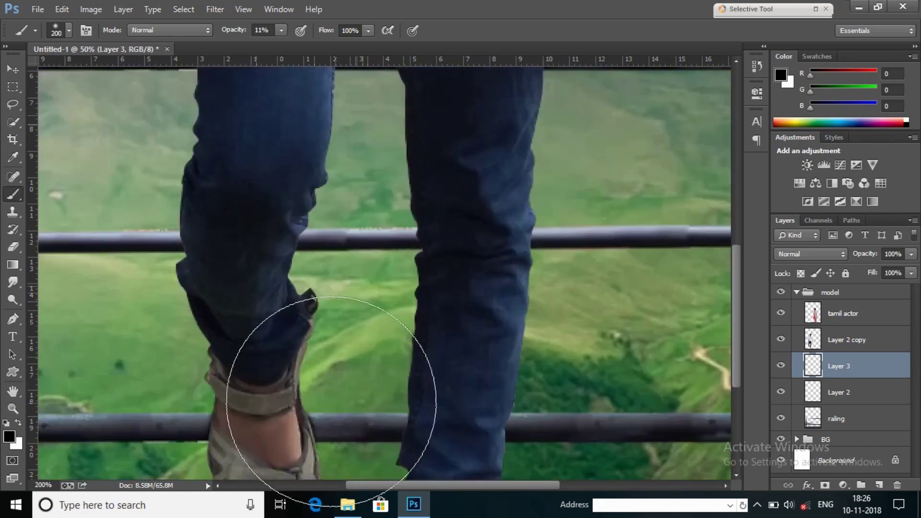
pyautogui.press('[')
pyautogui.press('[')
pyautogui.press('[')
pyautogui.press('[')
pyautogui.moveTo(235, 426)
pyautogui.mouseDown()
pyautogui.moveTo(217, 425)
pyautogui.moveTo(298, 428)
pyautogui.mouseUp()
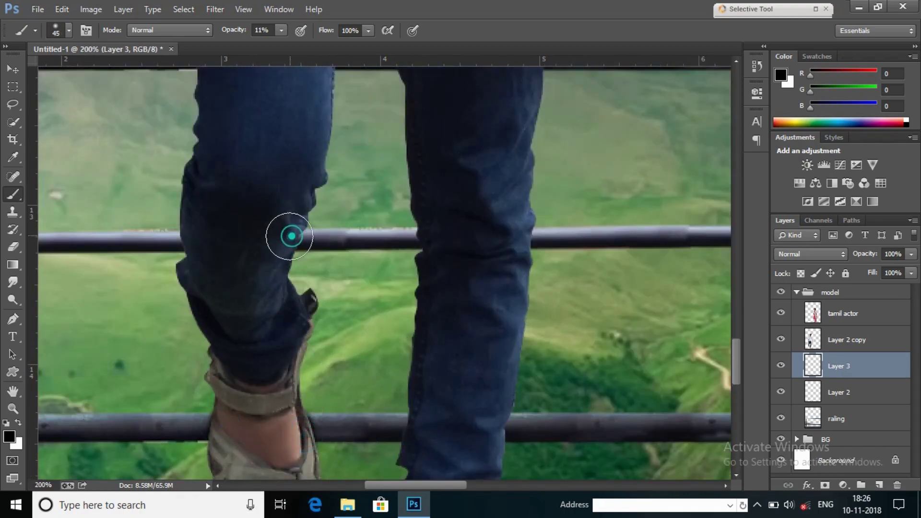
# Shade the jeans edges along both legs with a smaller brush
pyautogui.moveTo(206, 231); pyautogui.dragTo(179, 242)
pyautogui.press('[')
pyautogui.press('[')
pyautogui.press('[')
pyautogui.click(523, 239)
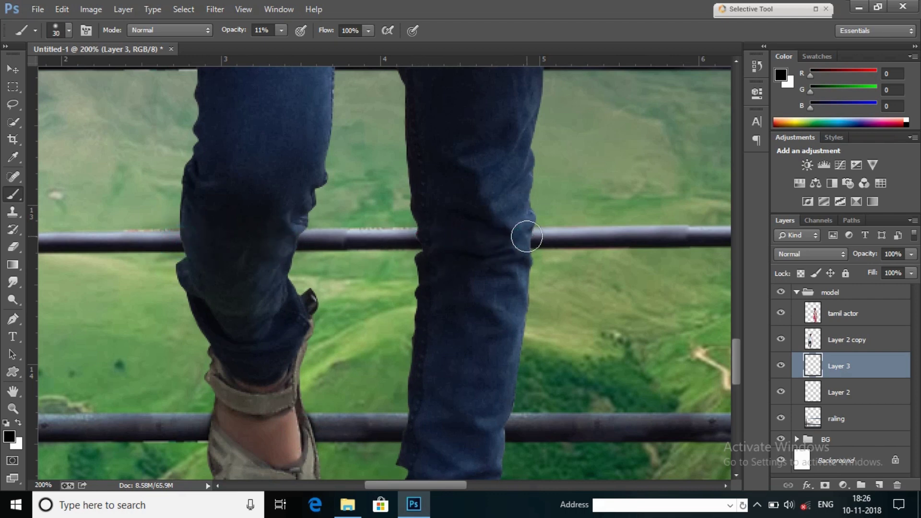
pyautogui.moveTo(437, 126); pyautogui.dragTo(525, 461)
pyautogui.moveTo(329, 315); pyautogui.dragTo(385, 311)
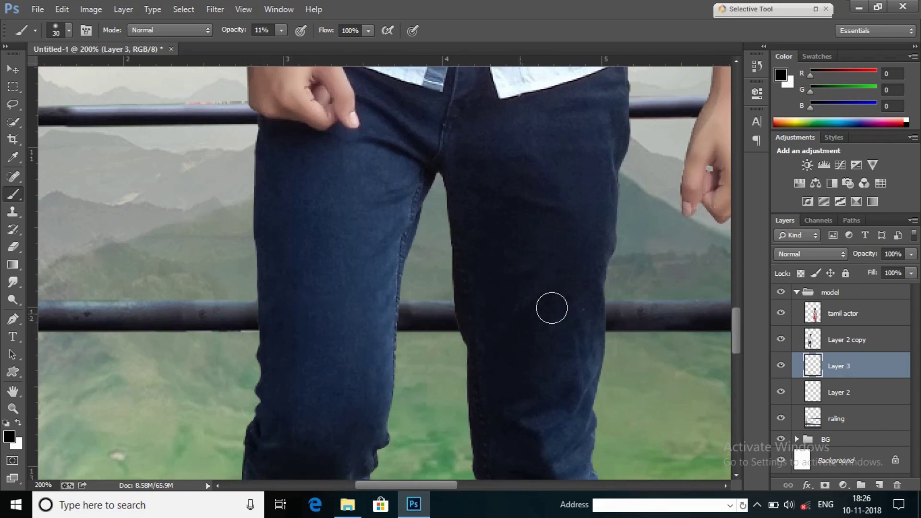
# Shade the man's shirt edge and right arm edge
pyautogui.moveTo(384, 120); pyautogui.dragTo(407, 192)
pyautogui.moveTo(599, 335)
pyautogui.mouseDown()
pyautogui.moveTo(509, 339)
pyautogui.moveTo(552, 437)
pyautogui.mouseUp()
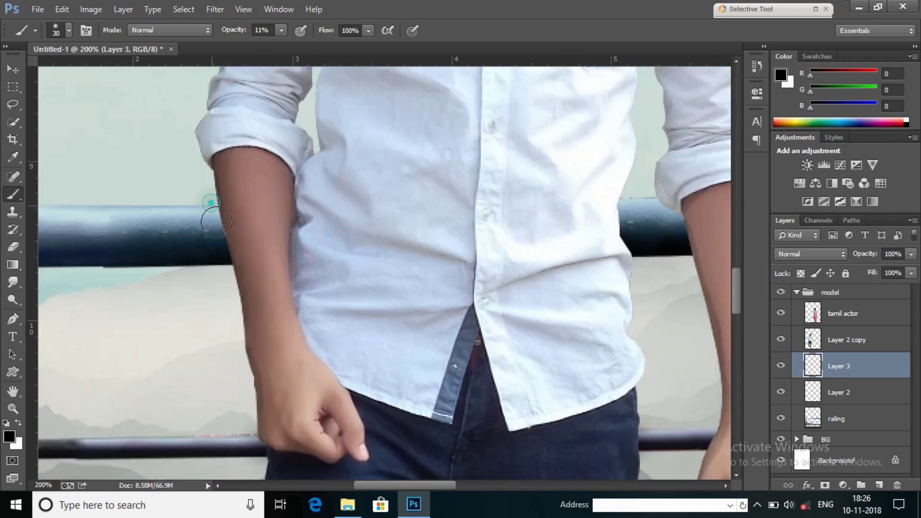
pyautogui.moveTo(390, 251); pyautogui.dragTo(309, 254)
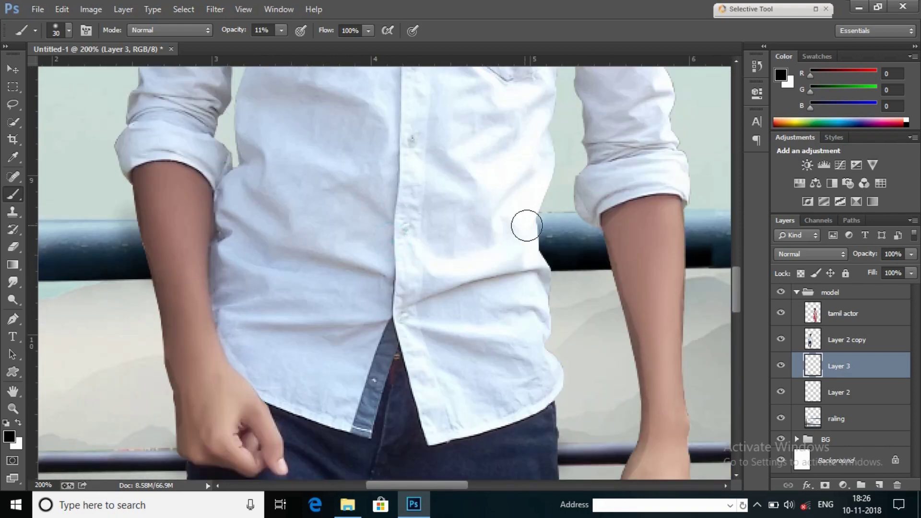
pyautogui.moveTo(593, 219); pyautogui.dragTo(542, 246)
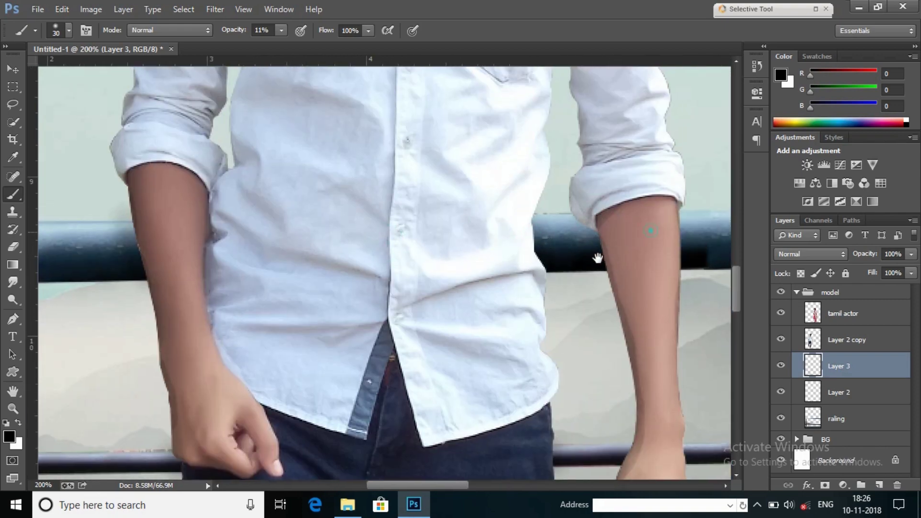
pyautogui.click(629, 266)
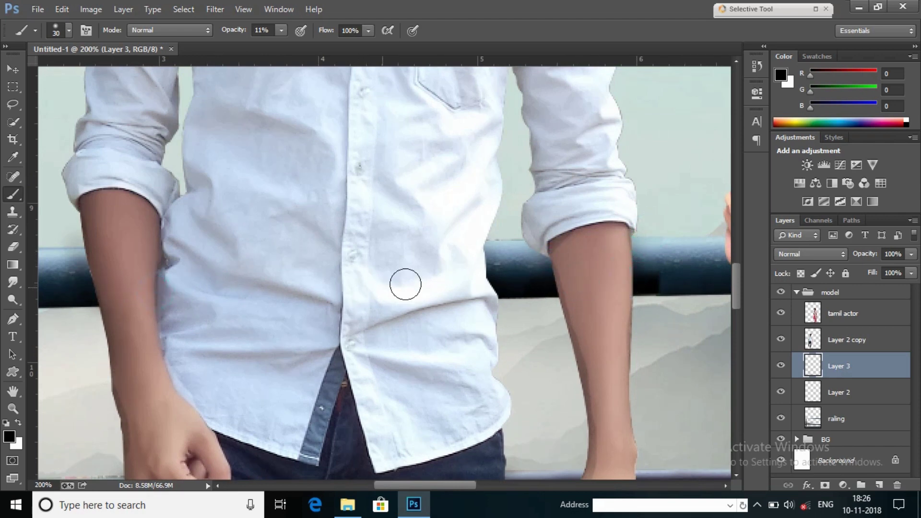
# Zoom out to fit the whole image and select the Layer 2 copy layer
pyautogui.hotkey('ctrl', '-')
pyautogui.hotkey('ctrl', '-')
pyautogui.hotkey('ctrl', '-')
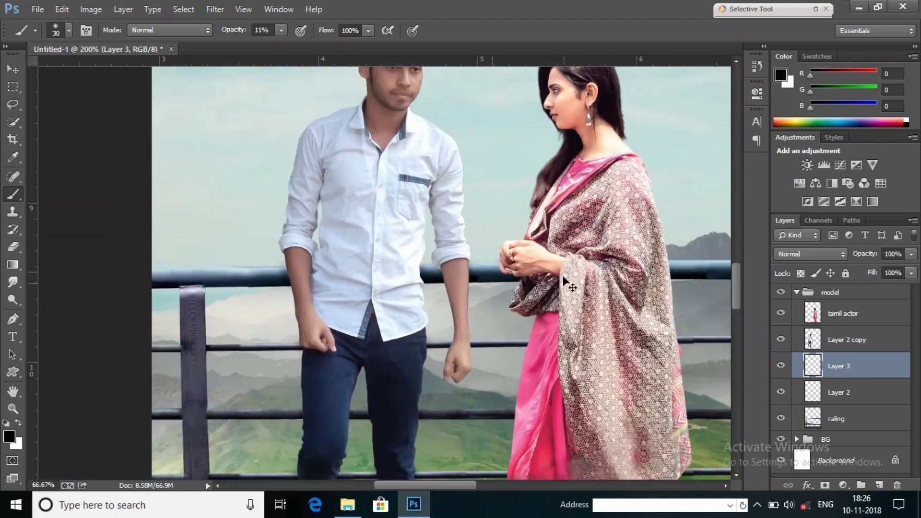
pyautogui.hotkey('ctrl', '-')
pyautogui.click(843, 341)
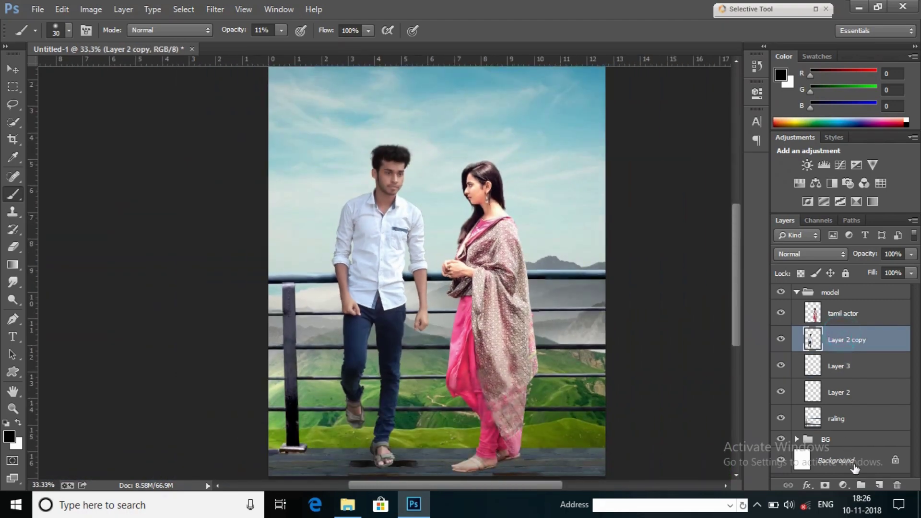
# Add Layer 4 and zoom in closely on the woman's sandal
pyautogui.click(878, 485)
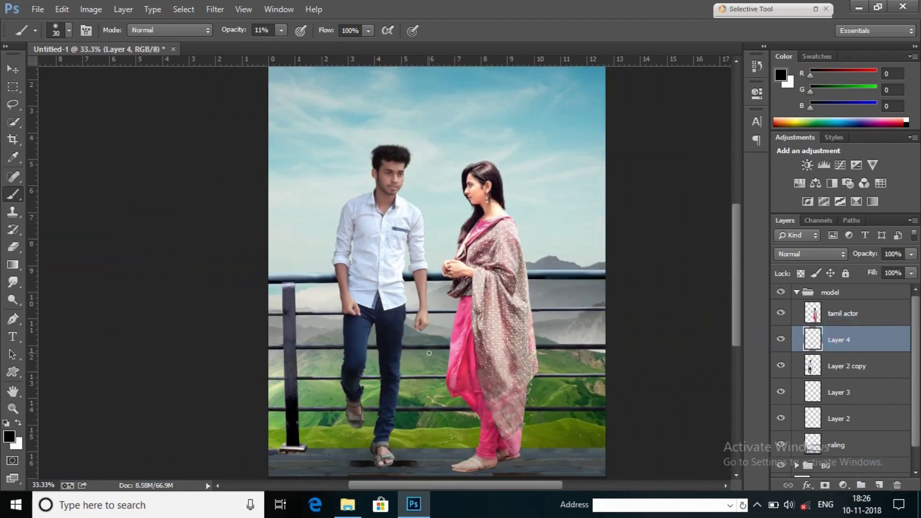
pyautogui.click(13, 408)
pyautogui.moveTo(526, 453); pyautogui.dragTo(544, 276)
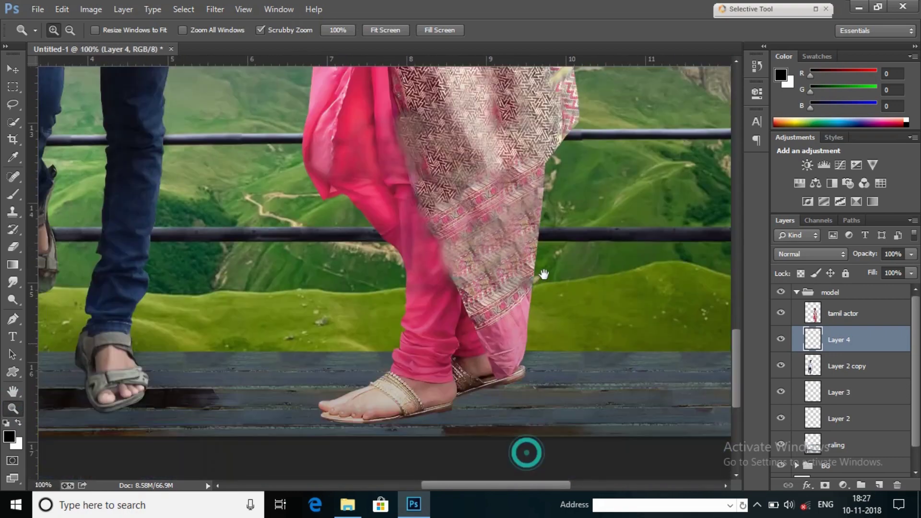
pyautogui.scroll(-3, 544, 276)
pyautogui.click(434, 361)
# Paint a 100%-opacity black contact shadow along the sandal sole toward the heel
pyautogui.click(13, 194)
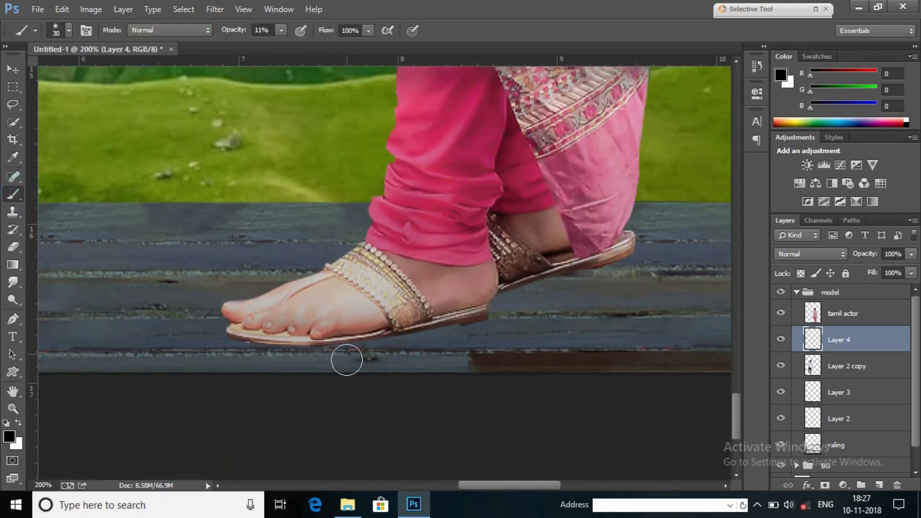
pyautogui.moveTo(232, 32); pyautogui.dragTo(276, 33)
pyautogui.moveTo(474, 316); pyautogui.dragTo(459, 318)
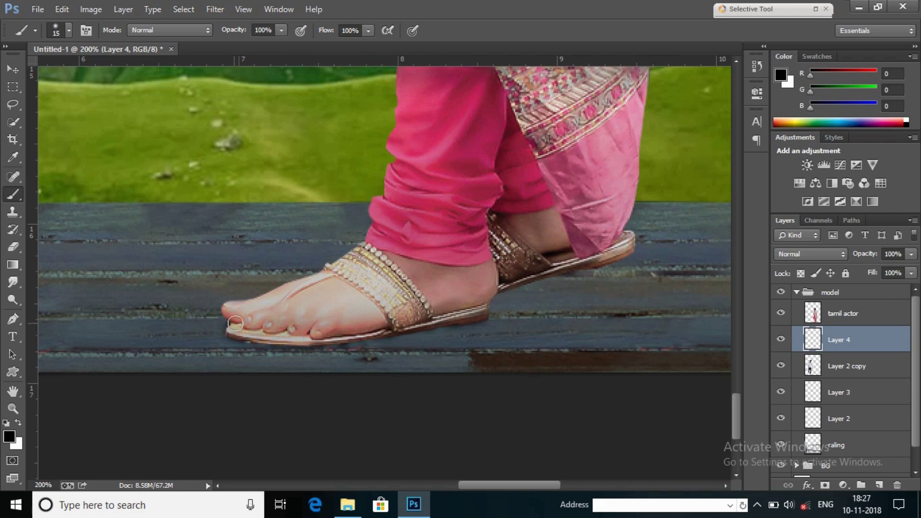
pyautogui.moveTo(499, 286); pyautogui.dragTo(591, 262)
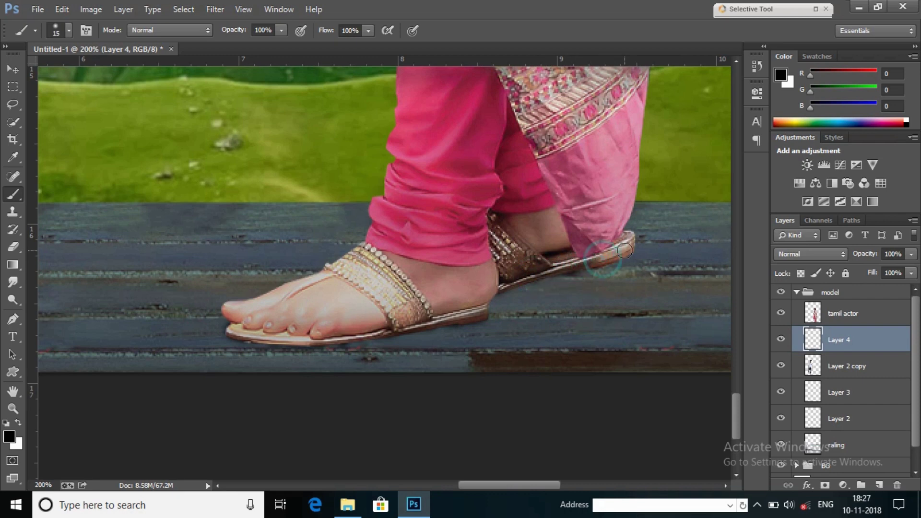
pyautogui.click(528, 279)
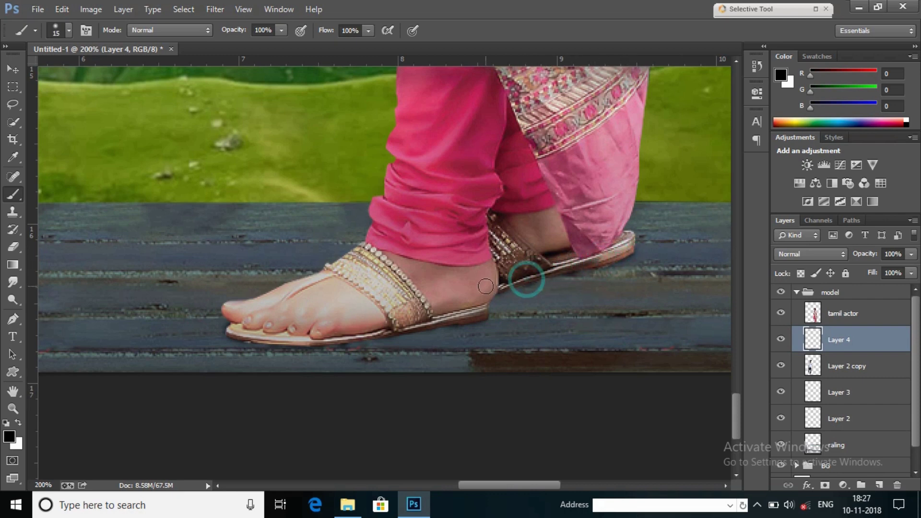
# Add Layer 5 and paint a soft 21%-opacity shadow beneath the sandals with a larger brush
pyautogui.click(880, 485)
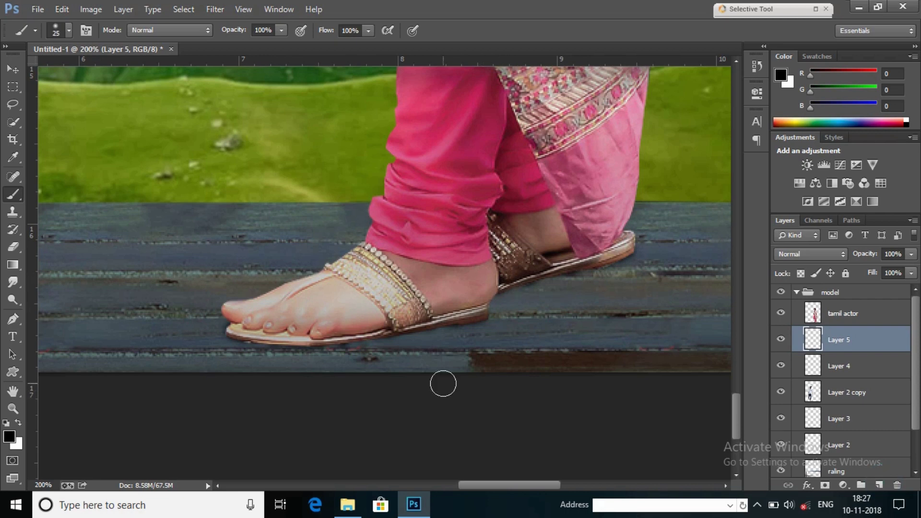
pyautogui.click(263, 30)
pyautogui.write('21')
pyautogui.press('Return')
pyautogui.press(']')
pyautogui.press(']')
pyautogui.press(']')
pyautogui.moveTo(403, 363); pyautogui.dragTo(619, 280)
pyautogui.moveTo(328, 362); pyautogui.dragTo(270, 365)
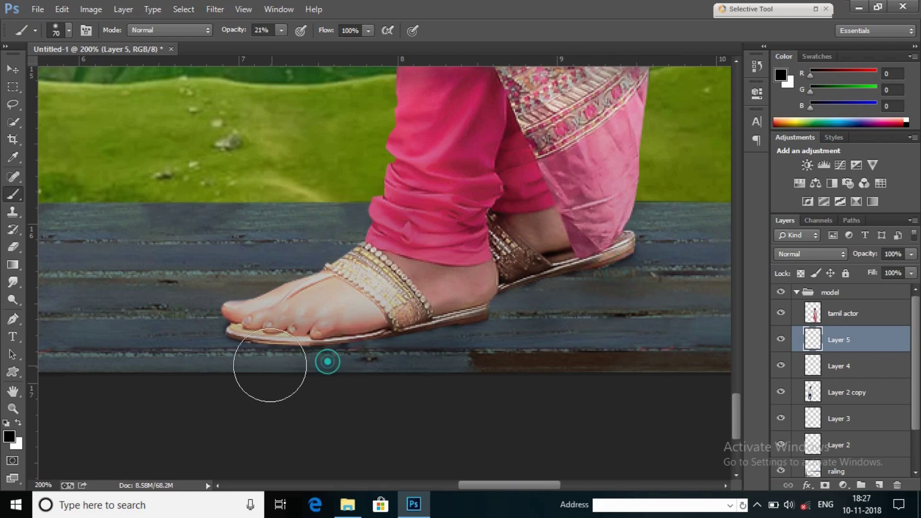
pyautogui.click(205, 336)
# Zoom out and faintly shade the edge of the sari
pyautogui.click(13, 408)
pyautogui.rightClick(458, 269)
pyautogui.moveTo(732, 422)
pyautogui.mouseDown()
pyautogui.moveTo(747, 348)
pyautogui.moveTo(744, 286)
pyautogui.mouseUp()
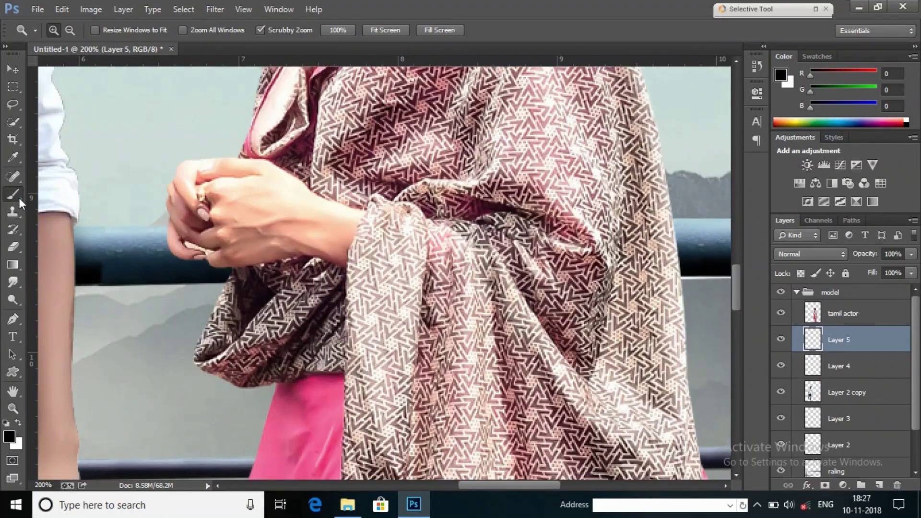
pyautogui.click(18, 198)
pyautogui.moveTo(670, 250); pyautogui.dragTo(656, 281)
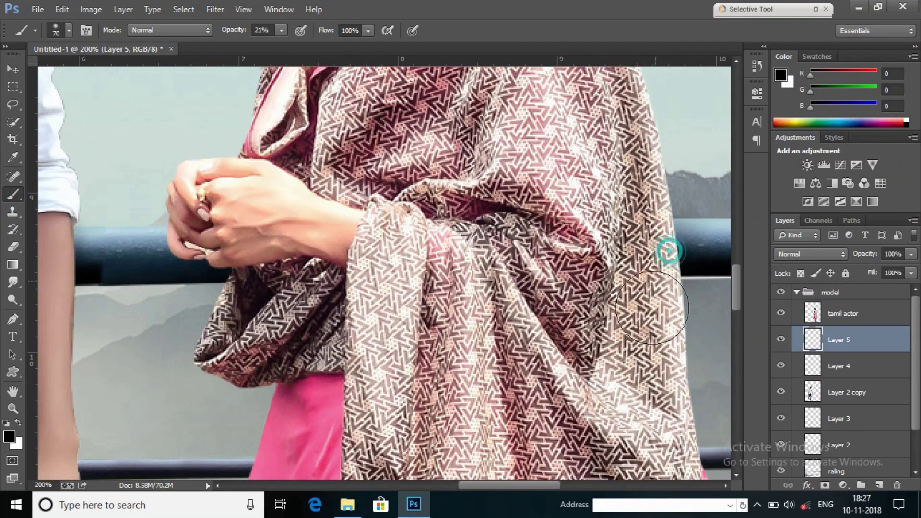
pyautogui.scroll(-10, 546, 246)
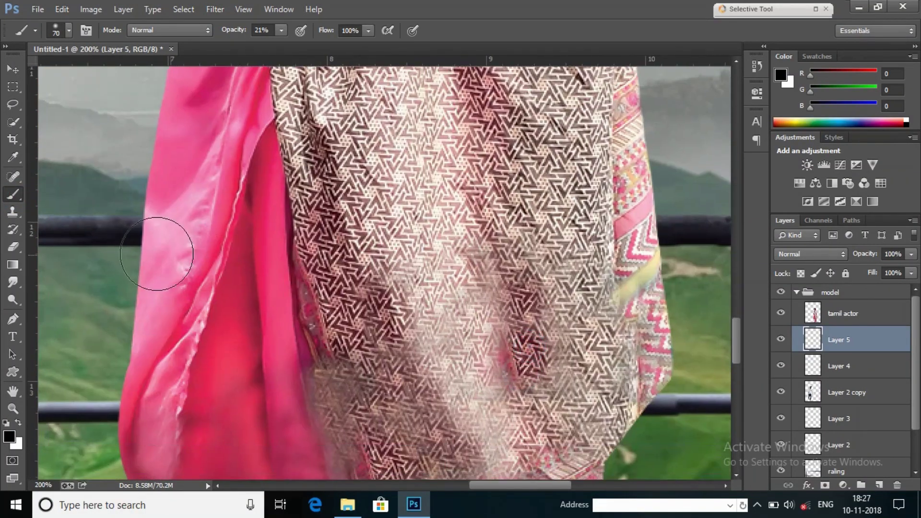
pyautogui.scroll(-5, 204, 324)
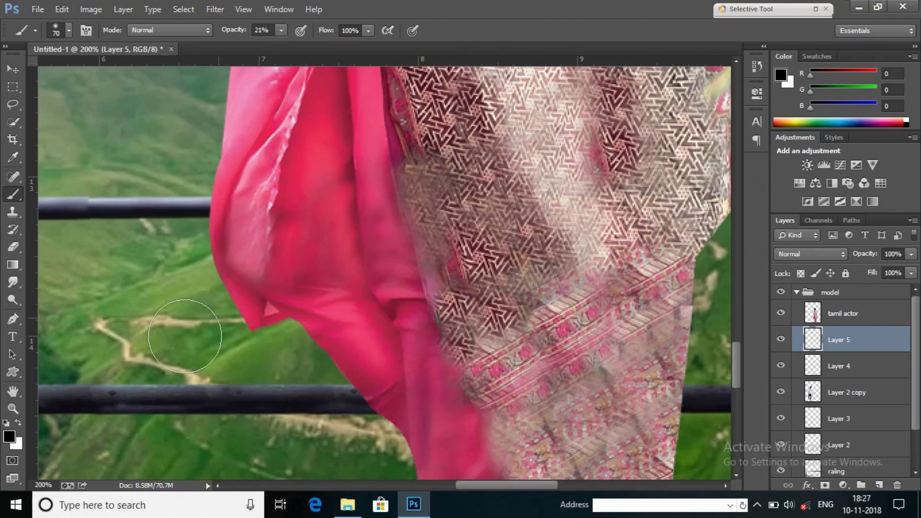
# Fit the image on screen, then zoom out to 25%
pyautogui.click(12, 414)
pyautogui.rightClick(136, 345)
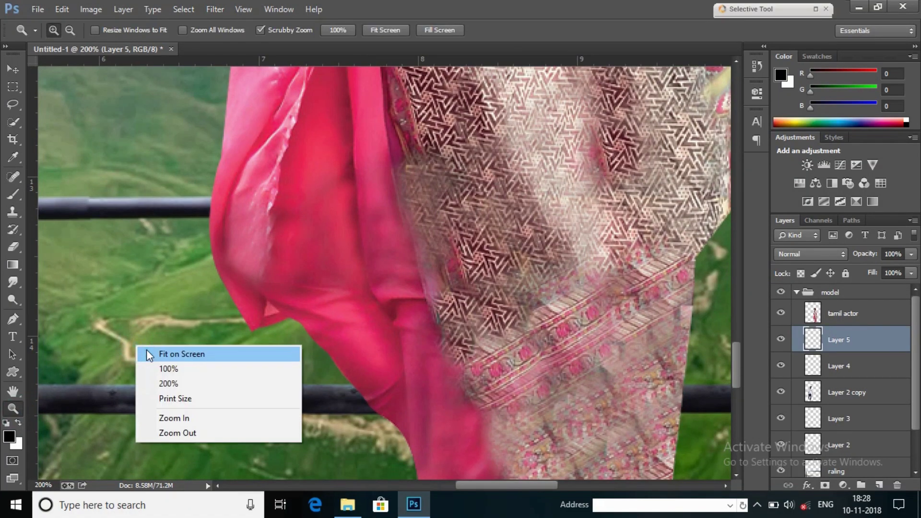
pyautogui.click(153, 353)
pyautogui.rightClick(394, 199)
pyautogui.click(449, 288)
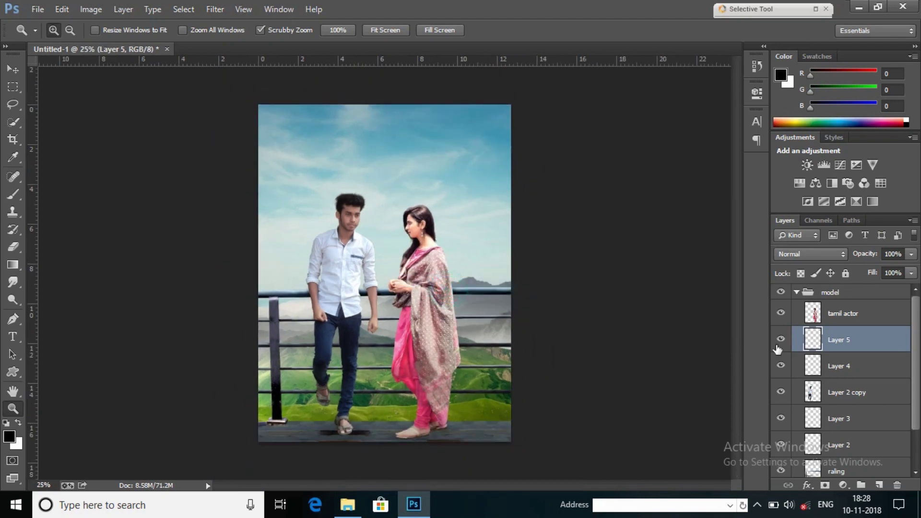
# Add Layer 6 above Layer 2 copy as a clipping mask on the man's layer
pyautogui.click(867, 316)
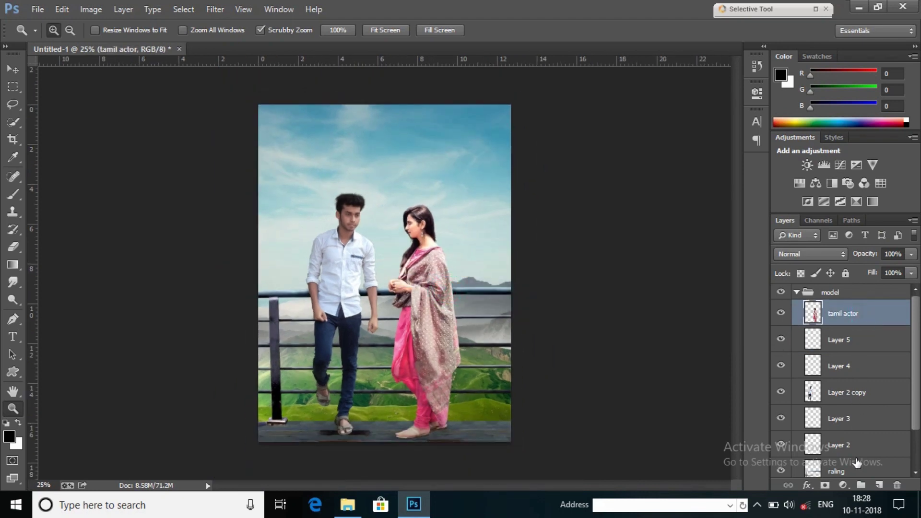
pyautogui.click(852, 399)
pyautogui.click(879, 485)
pyautogui.rightClick(859, 393)
pyautogui.click(744, 241)
# Paint white light along the man's edge with a 400 px brush at 100% opacity
pyautogui.click(13, 194)
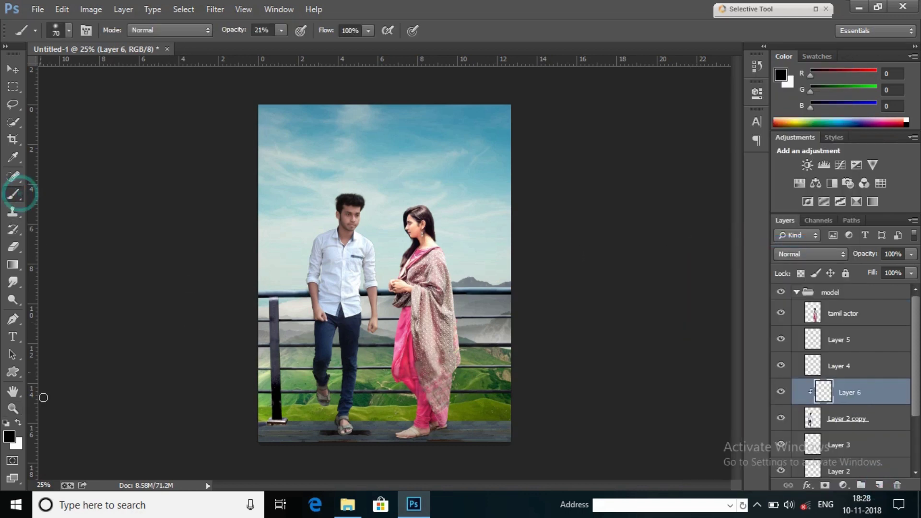
pyautogui.click(18, 421)
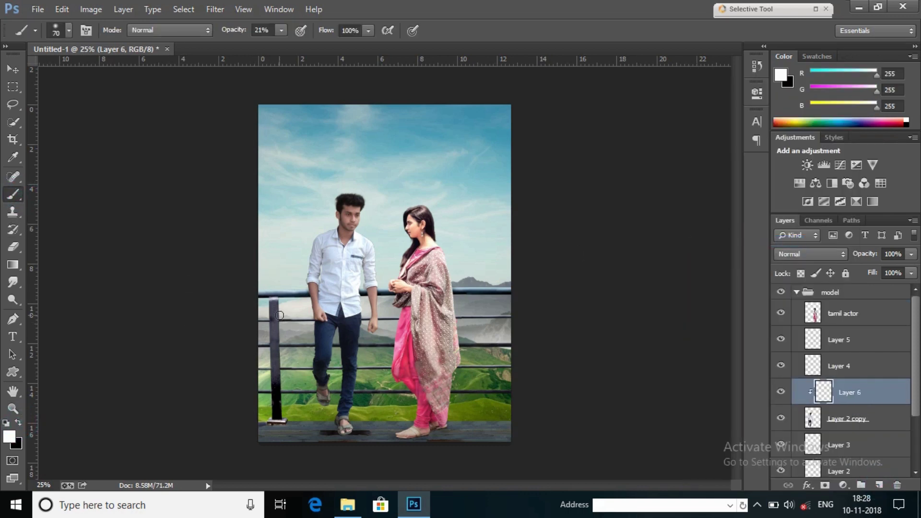
pyautogui.moveTo(249, 29); pyautogui.dragTo(288, 29)
pyautogui.press(']')
pyautogui.press(']')
pyautogui.press(']')
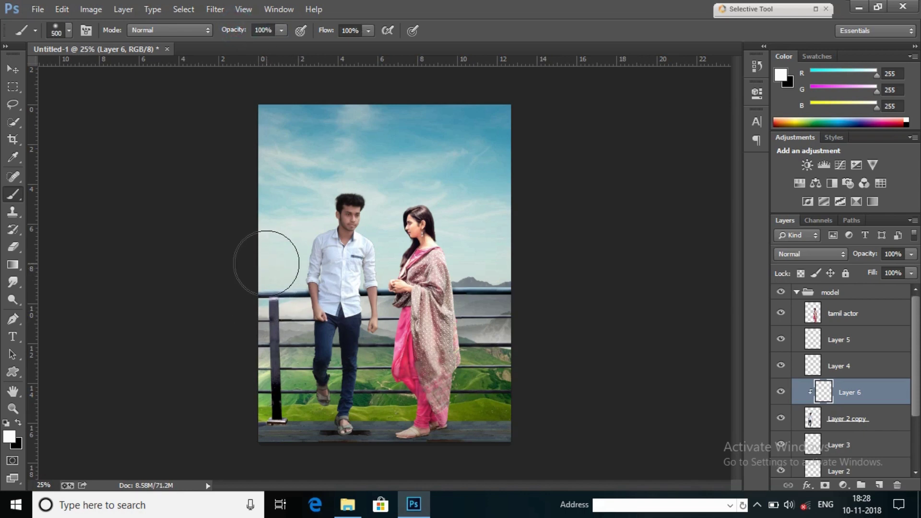
pyautogui.press('[')
pyautogui.moveTo(394, 221)
pyautogui.mouseDown()
pyautogui.moveTo(386, 365)
pyautogui.moveTo(267, 340)
pyautogui.moveTo(319, 411)
pyautogui.mouseUp()
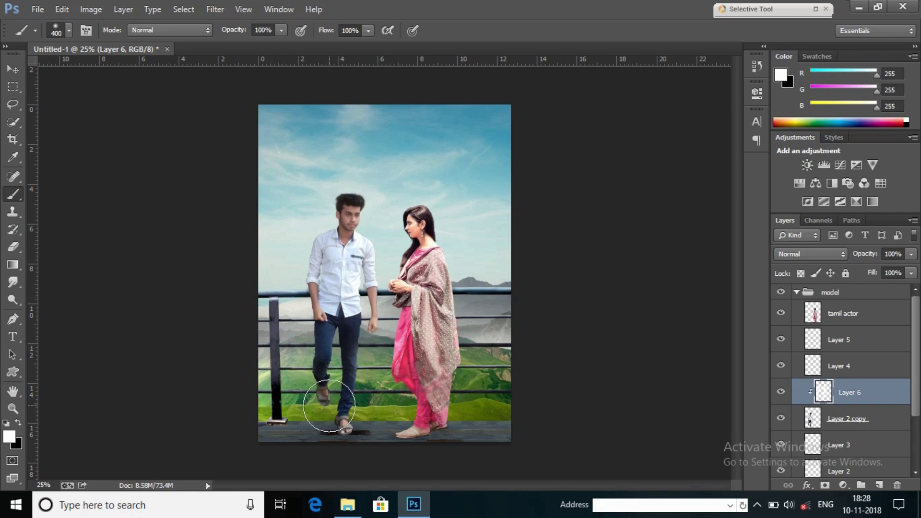
# Set Layer 6 to Screen and add Layer 7 clipped to the tamil actor layer
pyautogui.click(818, 254)
pyautogui.click(815, 117)
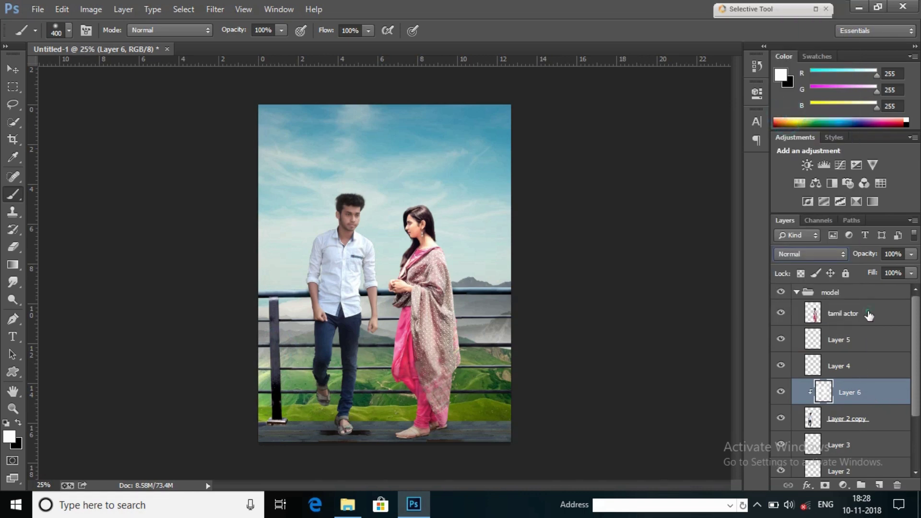
pyautogui.click(870, 314)
pyautogui.click(879, 485)
pyautogui.rightClick(868, 314)
pyautogui.click(744, 241)
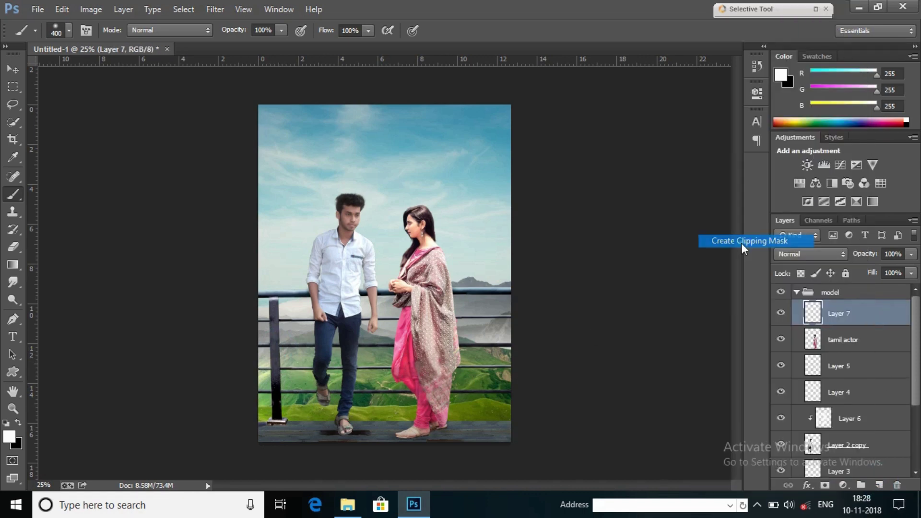
# Paint white rim light onto the woman and set Layer 7 to Screen blending
pyautogui.moveTo(489, 287); pyautogui.dragTo(490, 316)
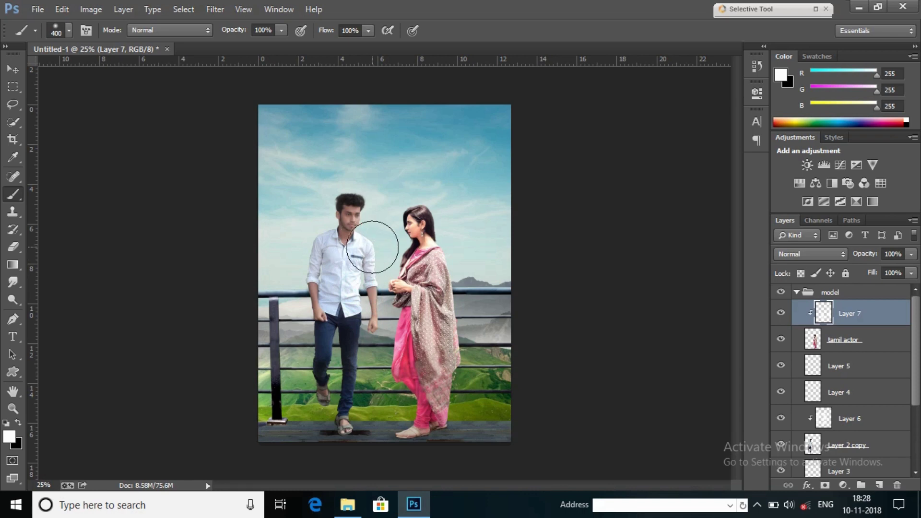
pyautogui.click(13, 408)
pyautogui.rightClick(422, 244)
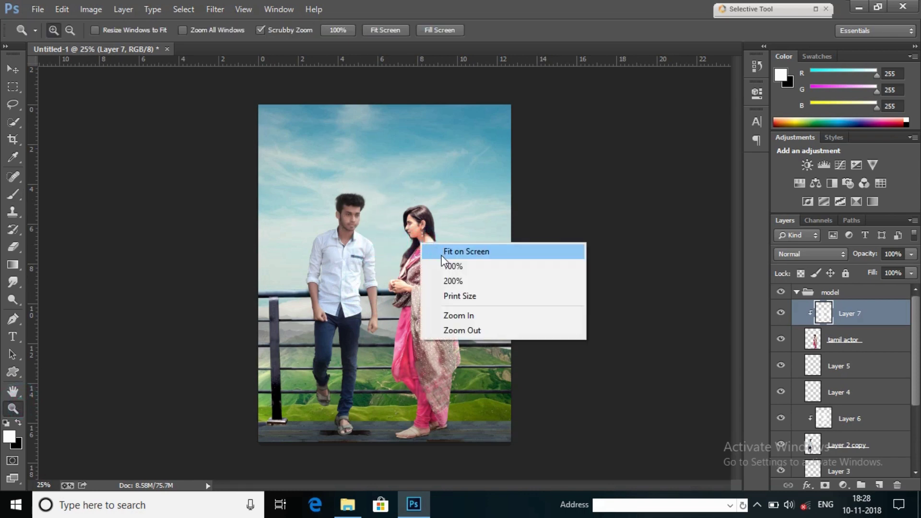
pyautogui.click(441, 256)
pyautogui.rightClick(410, 247)
pyautogui.click(453, 328)
pyautogui.click(813, 256)
pyautogui.click(792, 124)
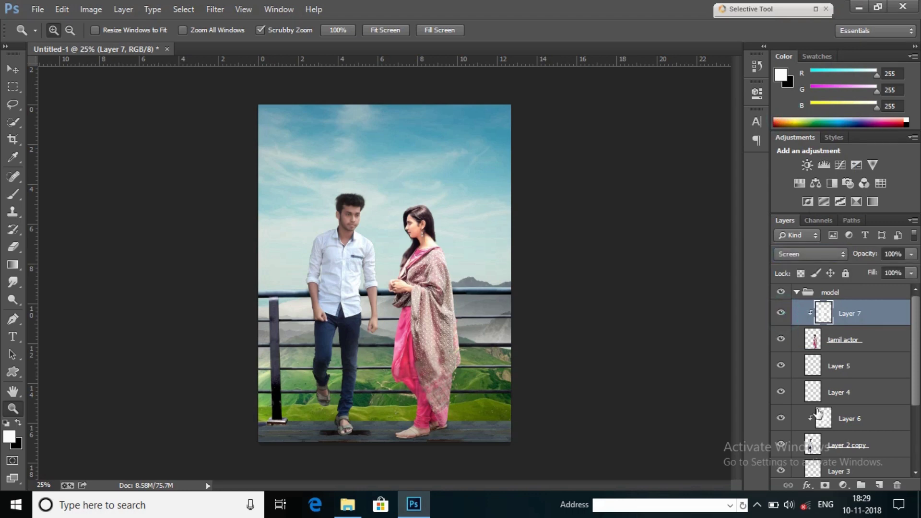
# Collapse the model group in the Layers panel and select it
pyautogui.click(880, 389)
pyautogui.click(865, 419)
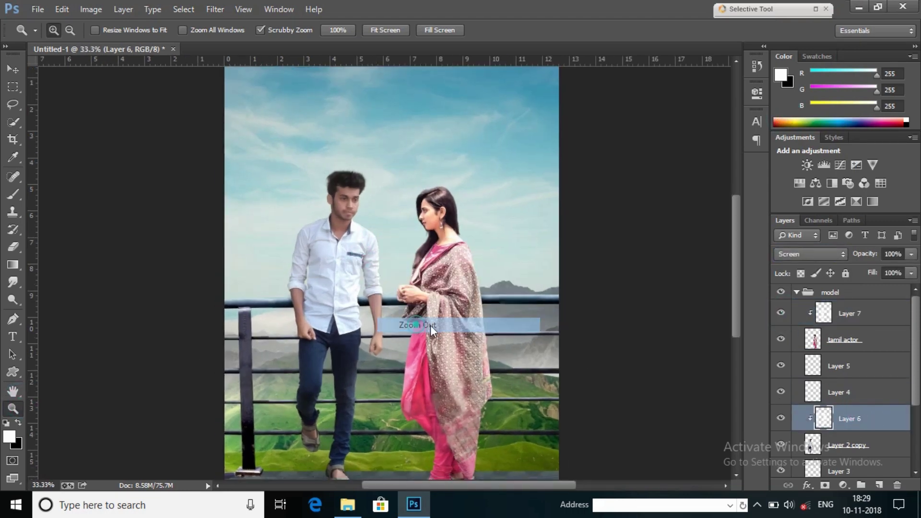
pyautogui.click(797, 293)
pyautogui.click(796, 293)
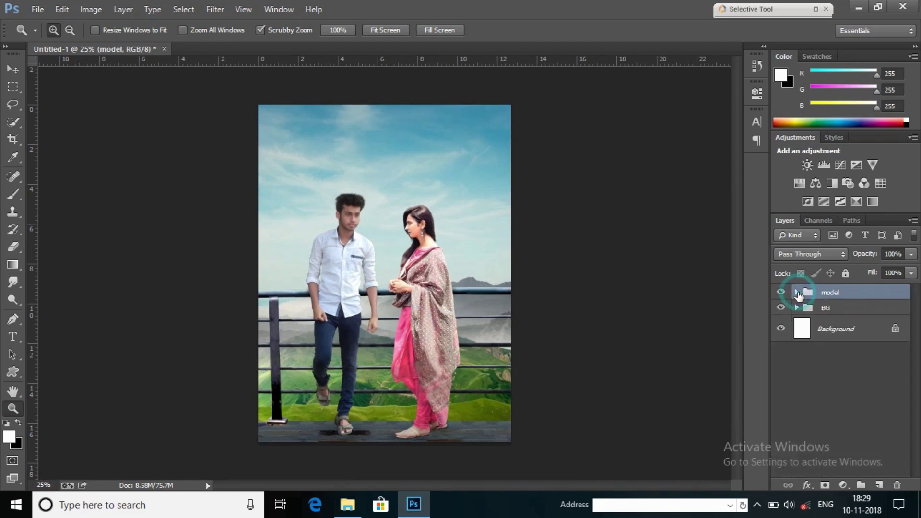
# Collapse the model group, fit the whole poster in view, and add a new empty layer
pyautogui.scroll(-1, 811, 335)
pyautogui.scroll(1, 814, 348)
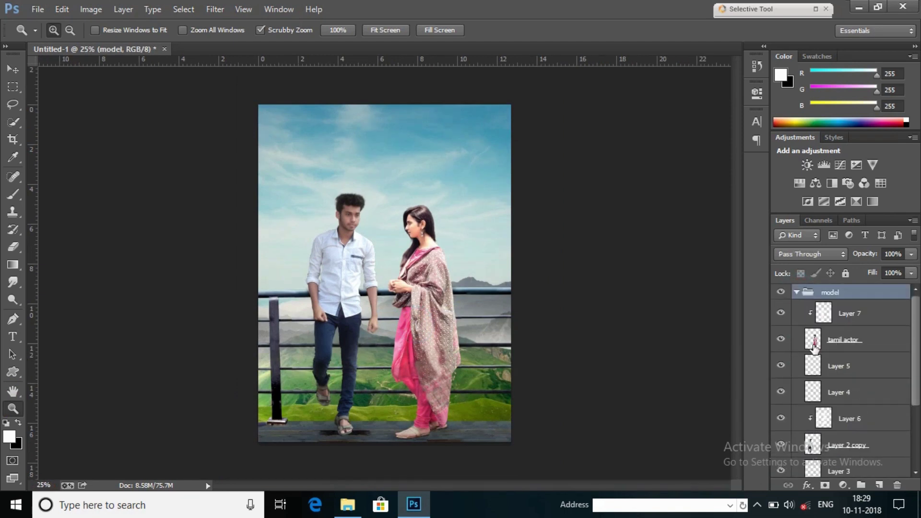
pyautogui.click(796, 293)
pyautogui.click(370, 264)
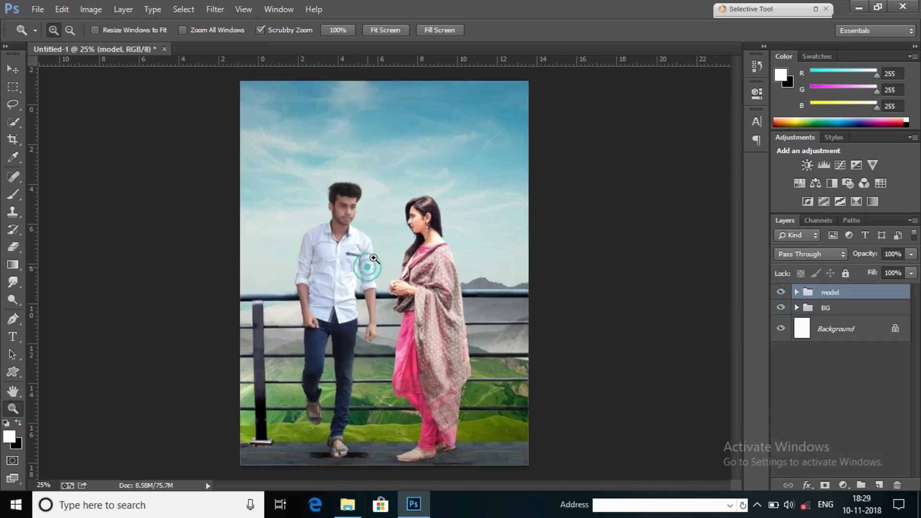
pyautogui.rightClick(368, 263)
pyautogui.click(424, 352)
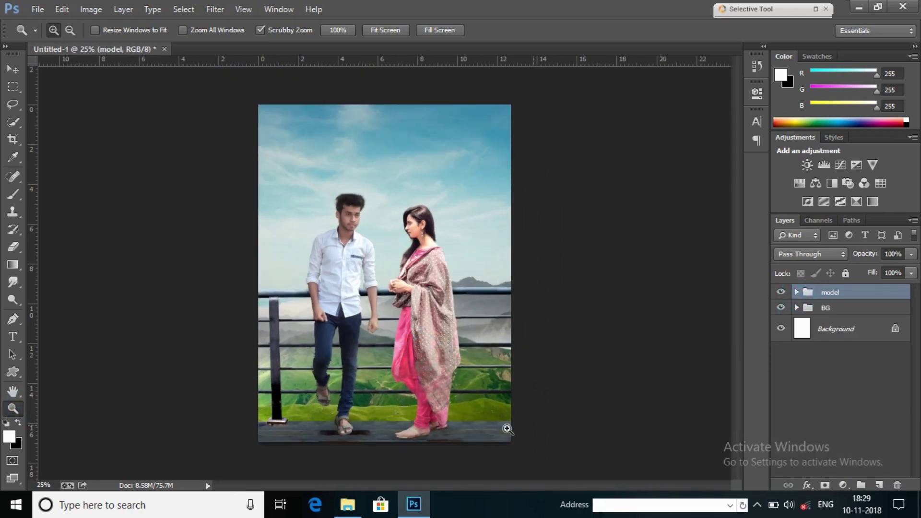
pyautogui.click(879, 485)
# Paint pale sampled sky-colour haze over the railing with an 800 px brush
pyautogui.click(13, 194)
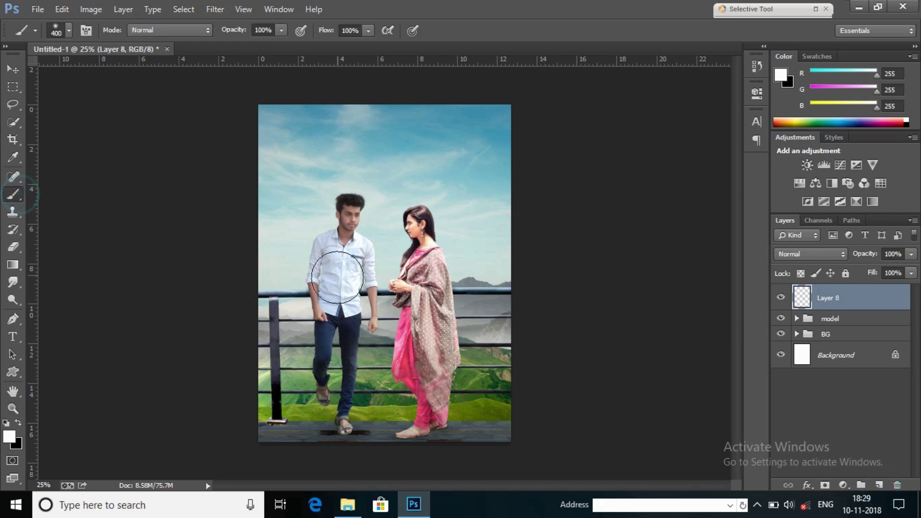
pyautogui.press(']')
pyautogui.press(']')
pyautogui.press(']')
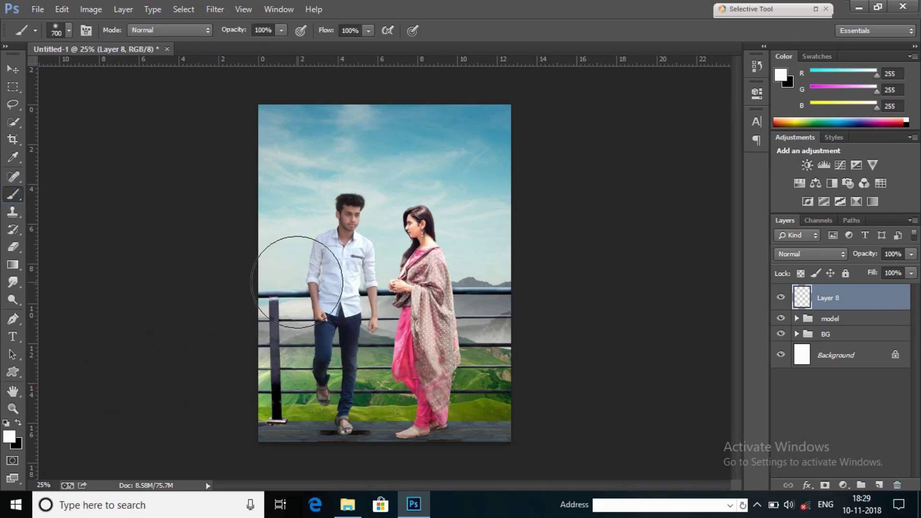
pyautogui.keyDown('alt'); pyautogui.click(291, 251); pyautogui.keyUp('alt')
pyautogui.keyDown('alt'); pyautogui.click(278, 267); pyautogui.keyUp('alt')
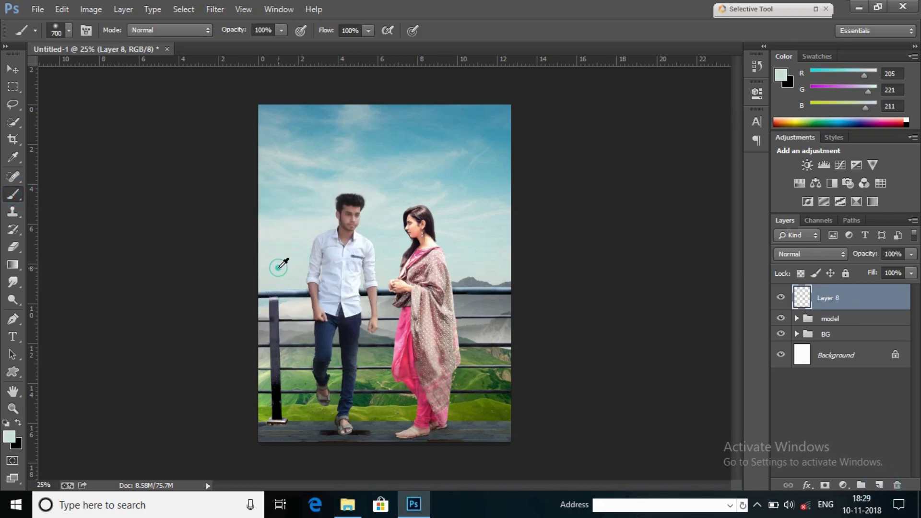
pyautogui.keyDown('alt'); pyautogui.click(447, 251); pyautogui.keyUp('alt')
pyautogui.keyDown('alt'); pyautogui.click(373, 197); pyautogui.keyUp('alt')
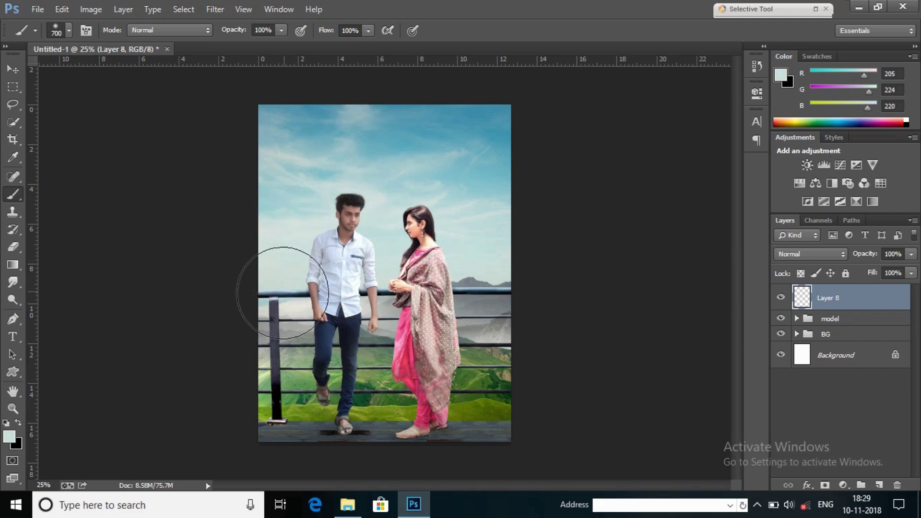
pyautogui.press(']')
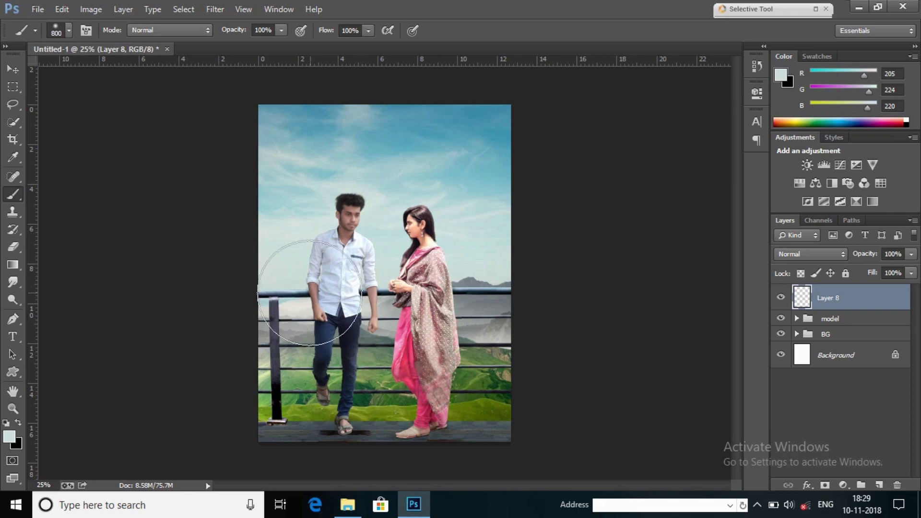
pyautogui.moveTo(308, 292); pyautogui.dragTo(363, 293)
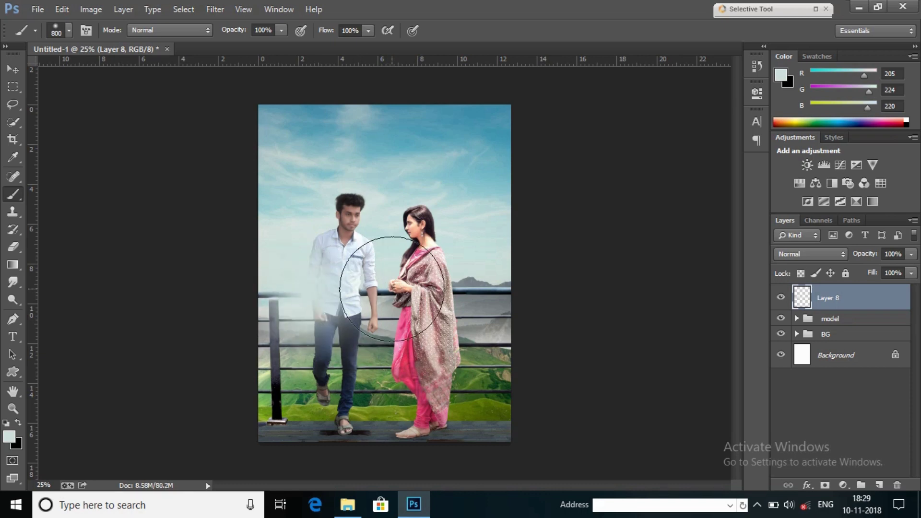
pyautogui.click(392, 289)
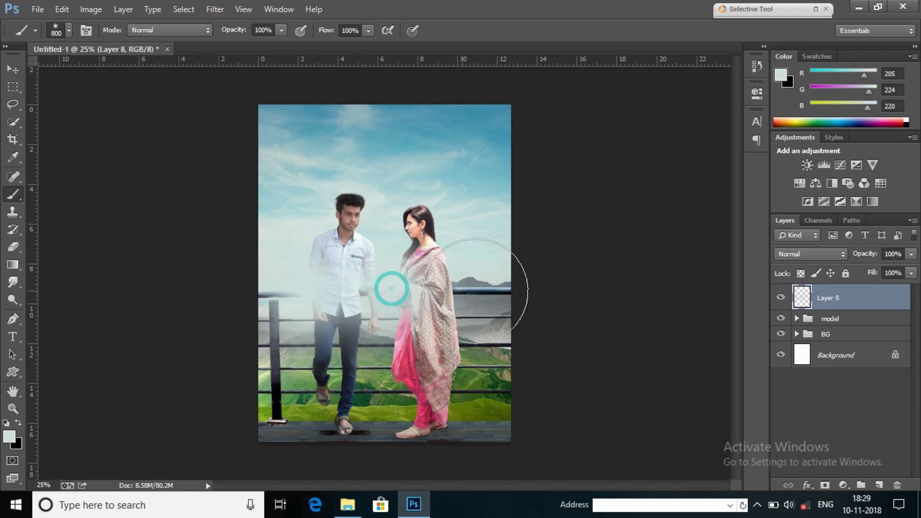
# Set the haze to Screen below the model group, enlarged ~123% at 54% opacity, and add an empty layer above
pyautogui.click(815, 253)
pyautogui.click(786, 114)
pyautogui.moveTo(830, 292); pyautogui.dragTo(816, 317)
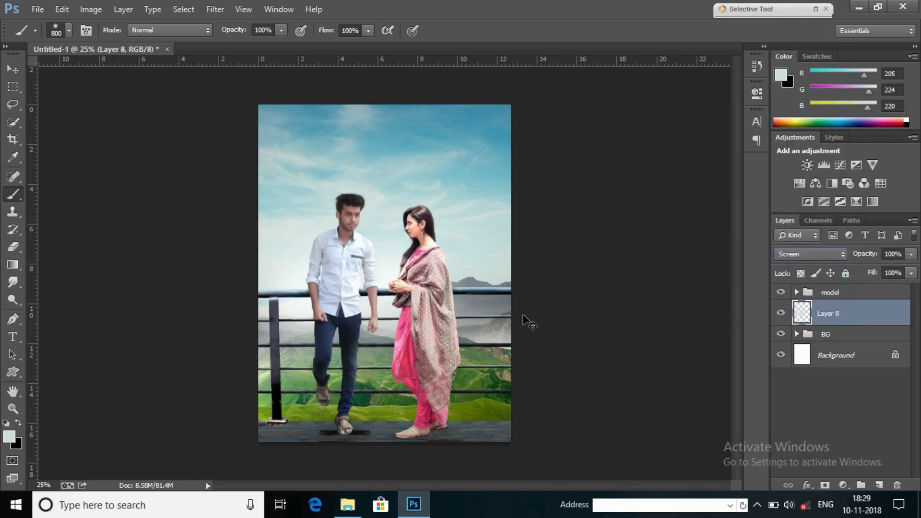
pyautogui.hotkey('ctrl', 't')
pyautogui.moveTo(500, 401); pyautogui.dragTo(556, 452)
pyautogui.moveTo(526, 410); pyautogui.dragTo(532, 375)
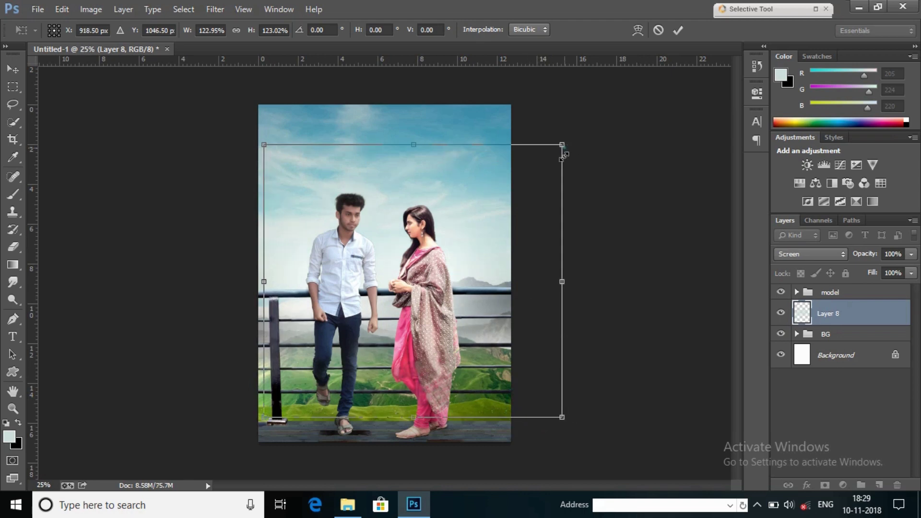
pyautogui.click(678, 30)
pyautogui.moveTo(864, 254); pyautogui.dragTo(840, 257)
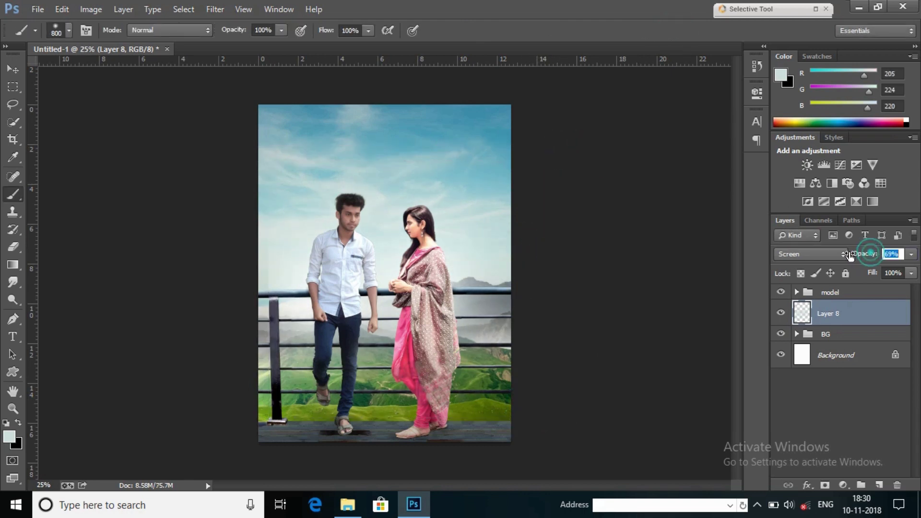
pyautogui.click(864, 294)
pyautogui.click(878, 485)
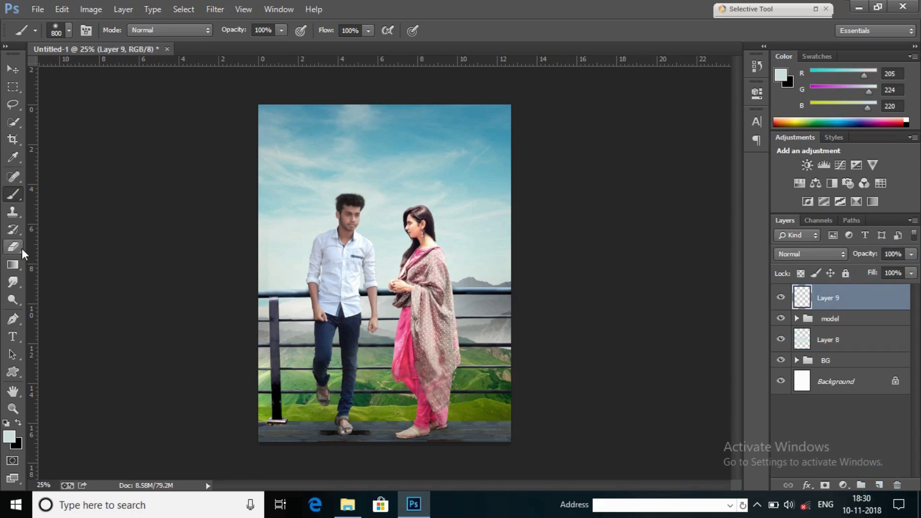
# Darken the poster's bottom with a black gradient dragged up from below, at 85% opacity
pyautogui.click(14, 265)
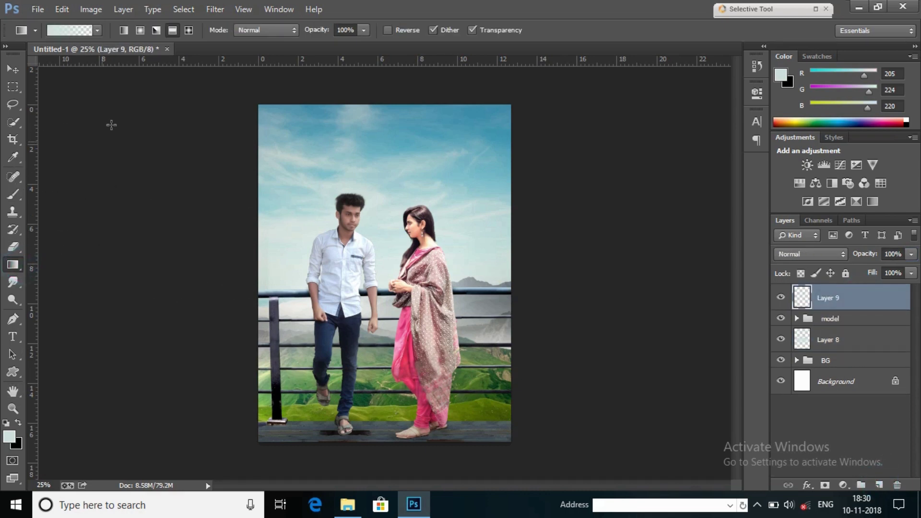
pyautogui.click(5, 423)
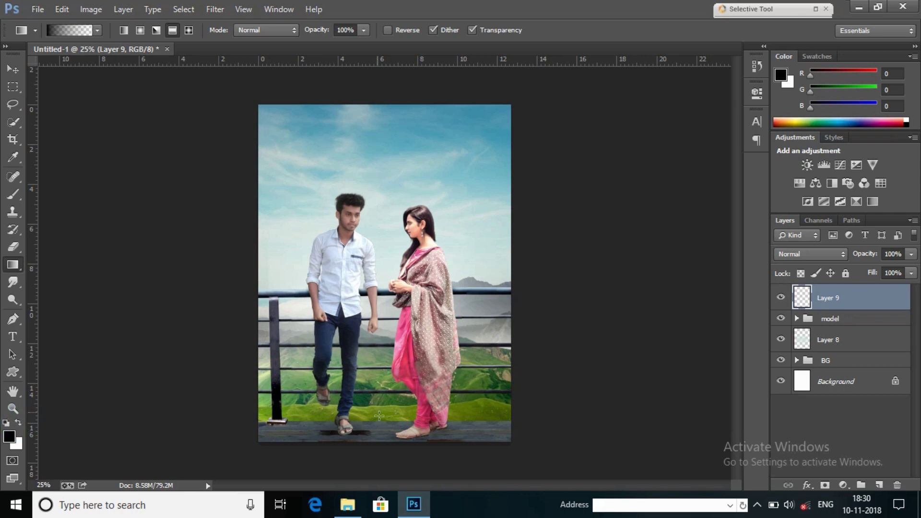
pyautogui.moveTo(383, 451); pyautogui.dragTo(381, 396)
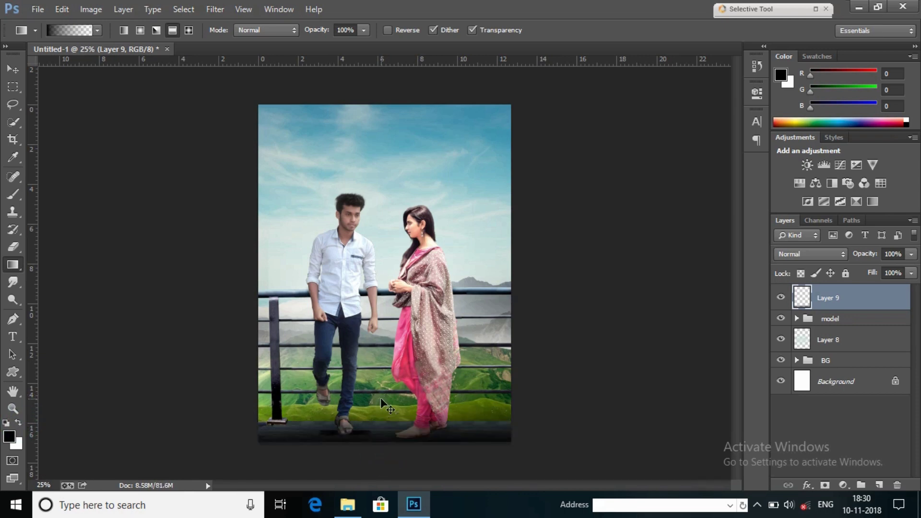
pyautogui.hotkey('ctrl', '-')
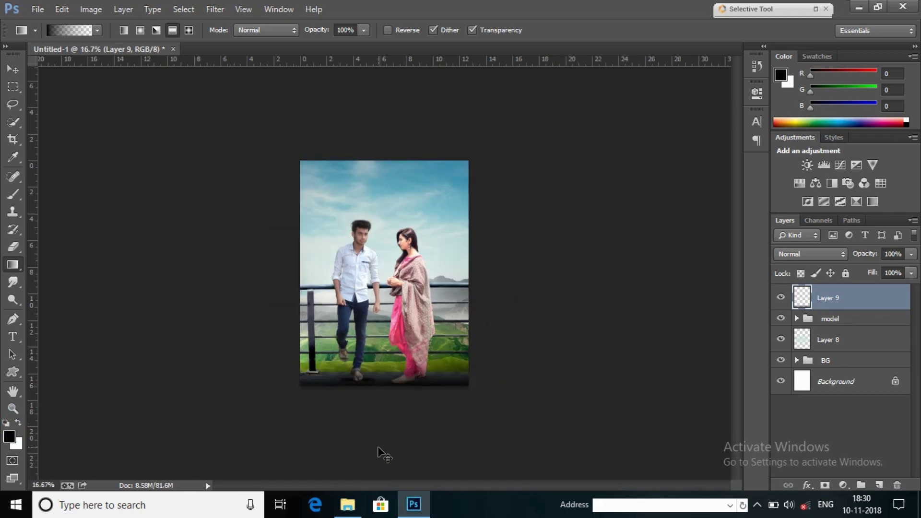
pyautogui.hotkey('ctrl', 'z')
pyautogui.moveTo(381, 346); pyautogui.dragTo(378, 366)
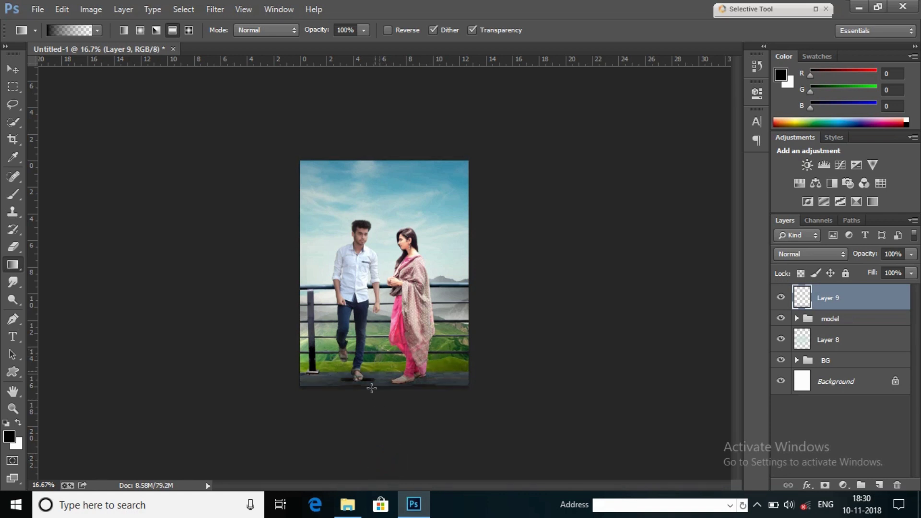
pyautogui.moveTo(381, 451); pyautogui.dragTo(378, 351)
pyautogui.moveTo(868, 255); pyautogui.dragTo(857, 258)
# Zoom in to inspect the darkened bottom, then return to 25% view
pyautogui.click(13, 408)
pyautogui.click(400, 260)
pyautogui.rightClick(400, 260)
pyautogui.click(400, 261)
pyautogui.rightClick(431, 259)
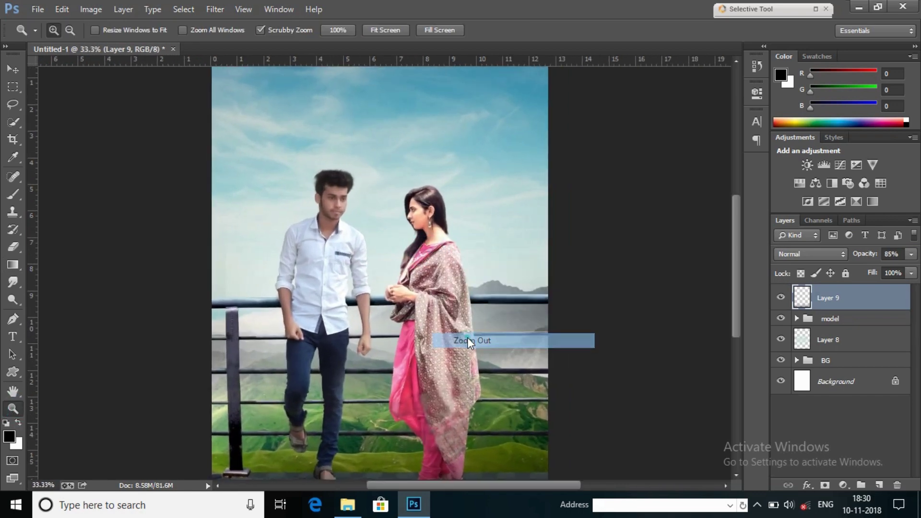
pyautogui.click(467, 338)
# Delete the extra empty Layer 10 and restore the gradient layer to 100% opacity
pyautogui.click(879, 484)
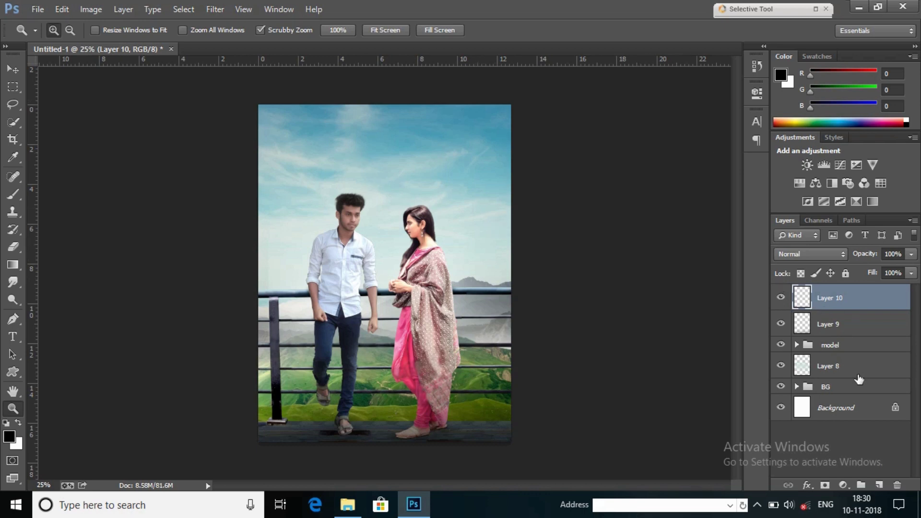
pyautogui.click(896, 485)
pyautogui.click(446, 191)
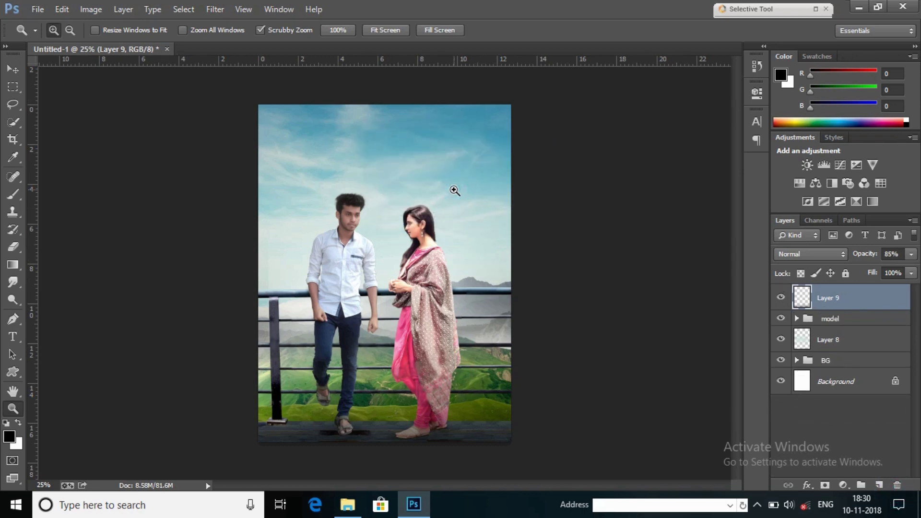
pyautogui.click(380, 245)
pyautogui.rightClick(397, 258)
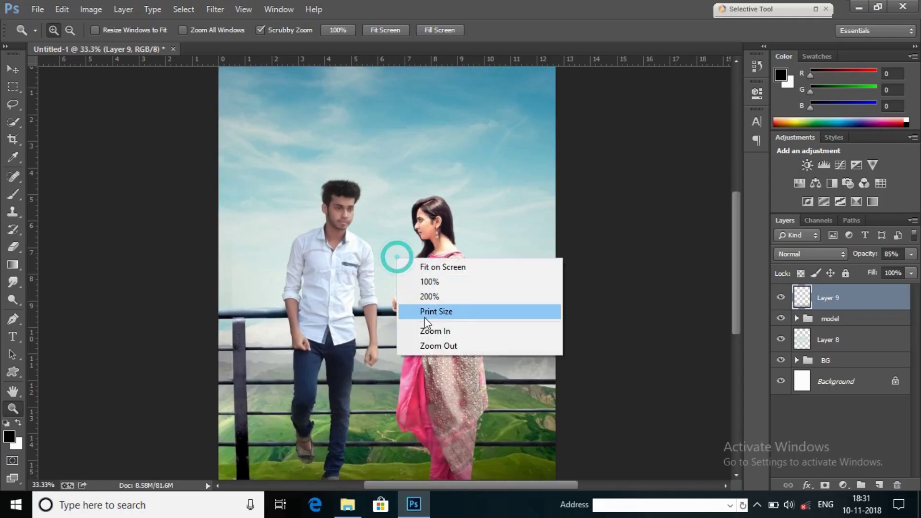
pyautogui.click(433, 345)
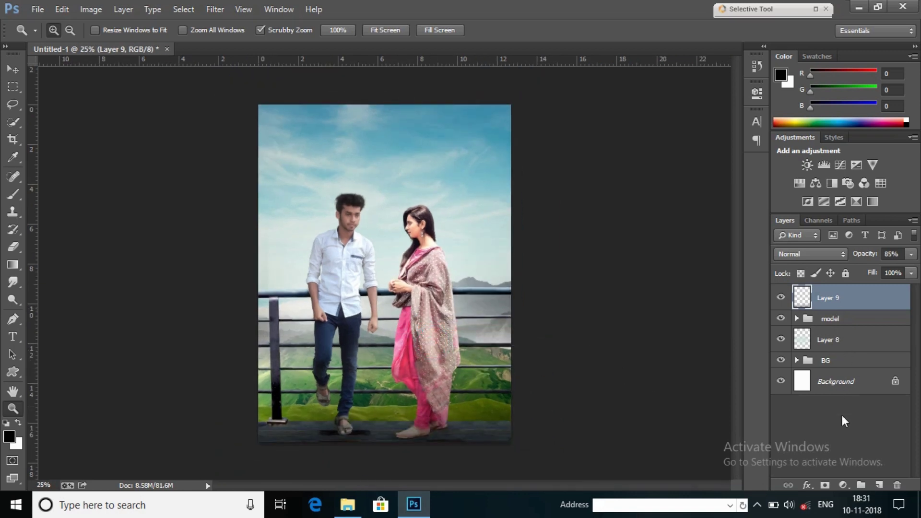
pyautogui.moveTo(863, 259); pyautogui.dragTo(889, 260)
pyautogui.moveTo(869, 258)
pyautogui.mouseDown()
pyautogui.moveTo(891, 254)
pyautogui.moveTo(869, 259)
pyautogui.mouseUp()
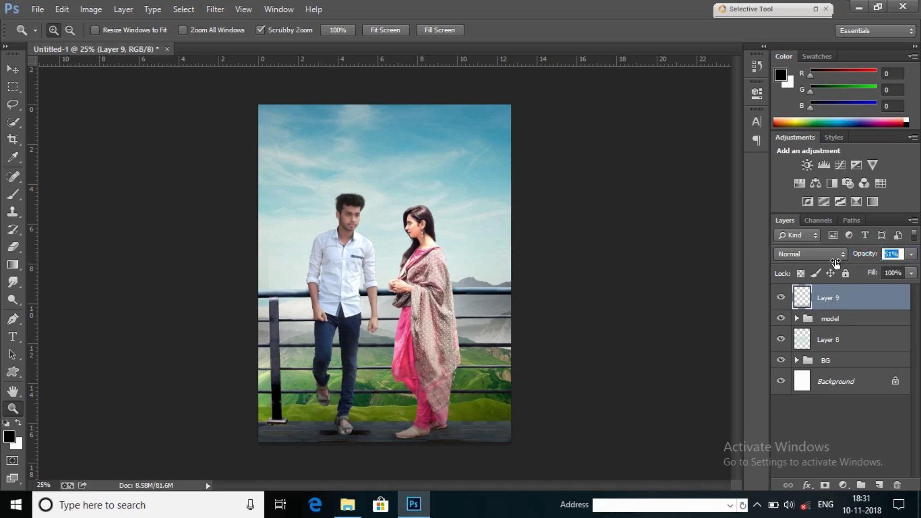
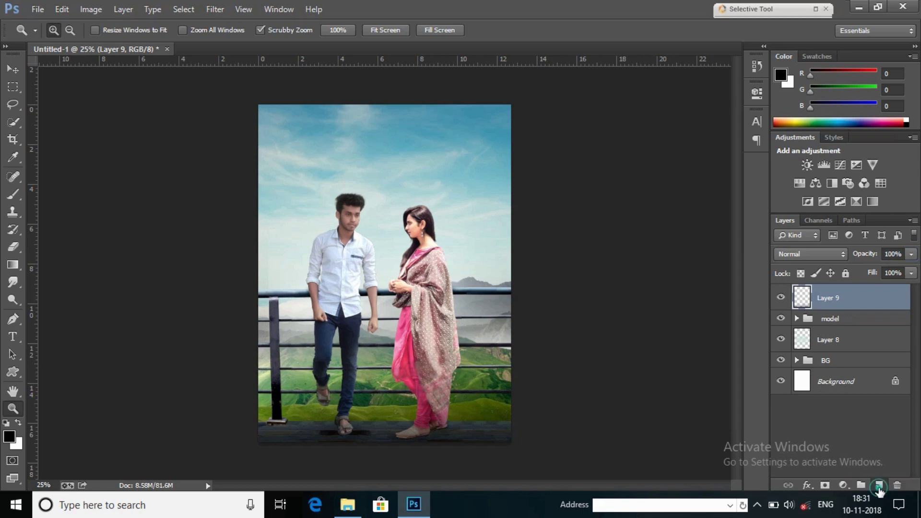
# Add a new empty Layer 10, then delete it again
pyautogui.click(879, 486)
pyautogui.click(362, 328)
pyautogui.rightClick(421, 226)
pyautogui.click(464, 322)
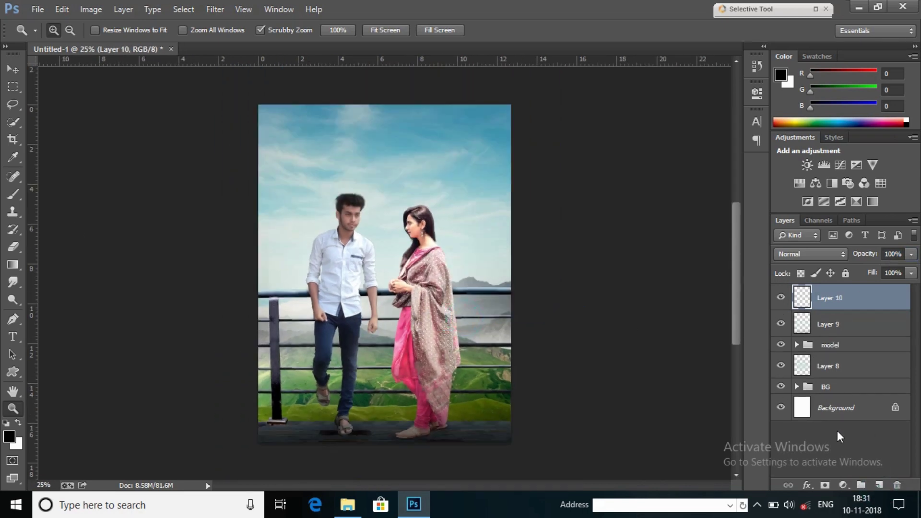
pyautogui.click(897, 485)
pyautogui.click(434, 193)
# In the BG group, merge Layer 1 into the 6995328-green-mountain-pictures layer
pyautogui.click(796, 360)
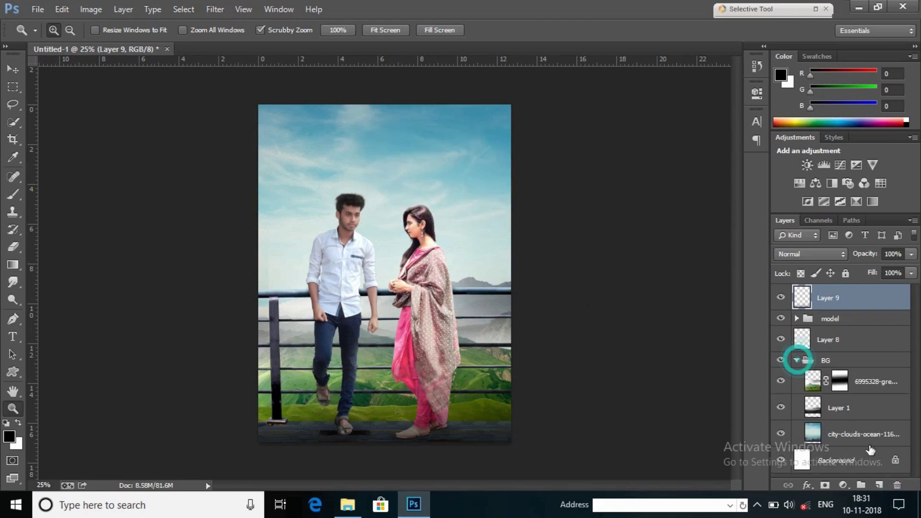
pyautogui.click(853, 435)
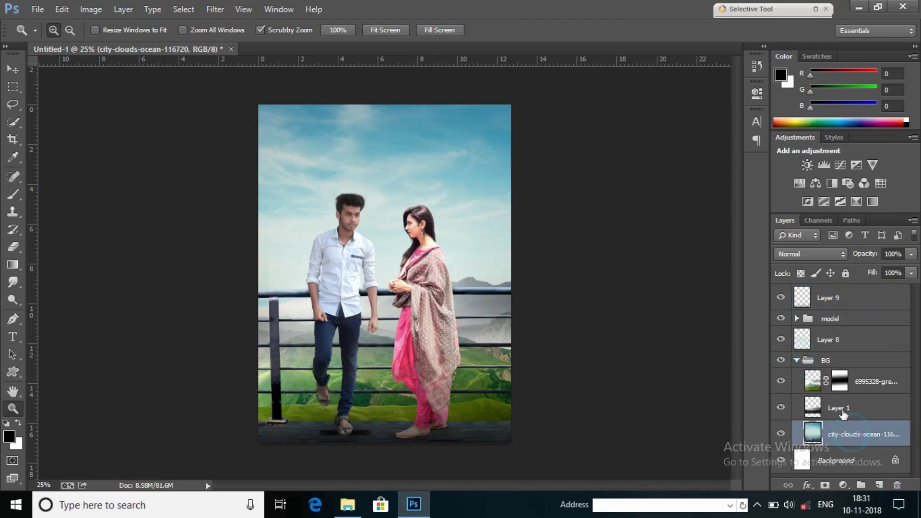
pyautogui.click(844, 413)
pyautogui.keyDown('shift'); pyautogui.click(858, 382); pyautogui.keyUp('shift')
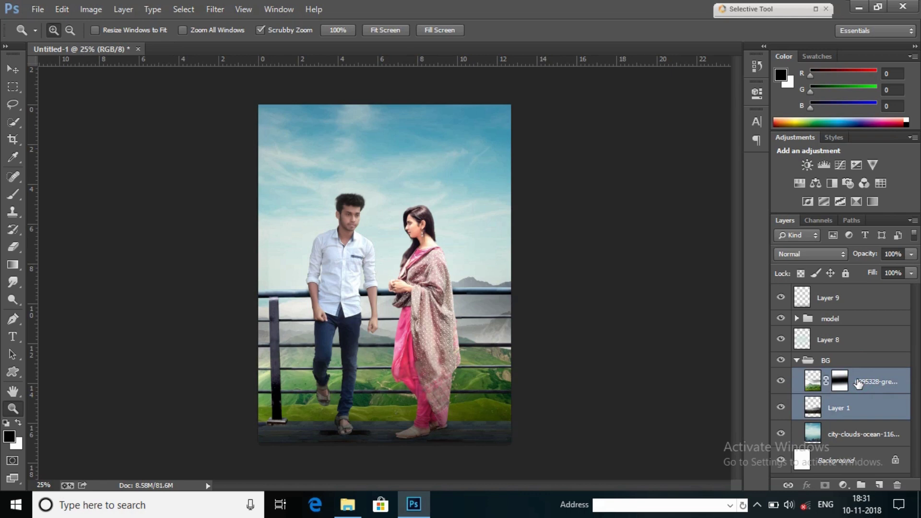
pyautogui.rightClick(857, 382)
pyautogui.click(738, 384)
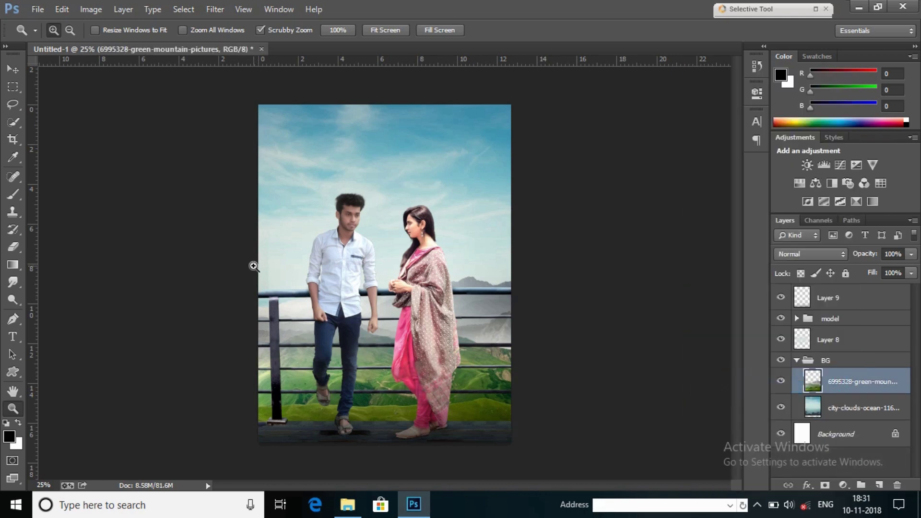
# Apply a 3.5 px Gaussian Blur to the green-mountain layer
pyautogui.click(184, 9)
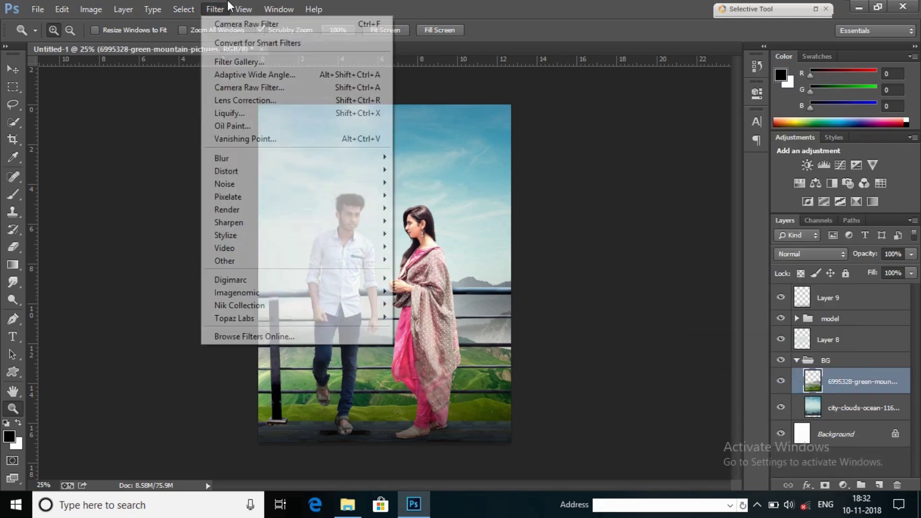
pyautogui.moveTo(221, 158)
pyautogui.click(432, 253)
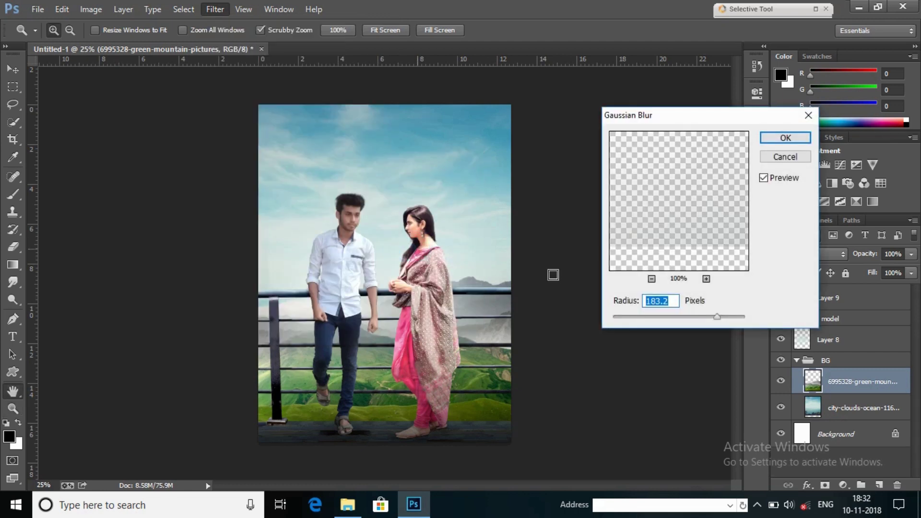
pyautogui.click(633, 317)
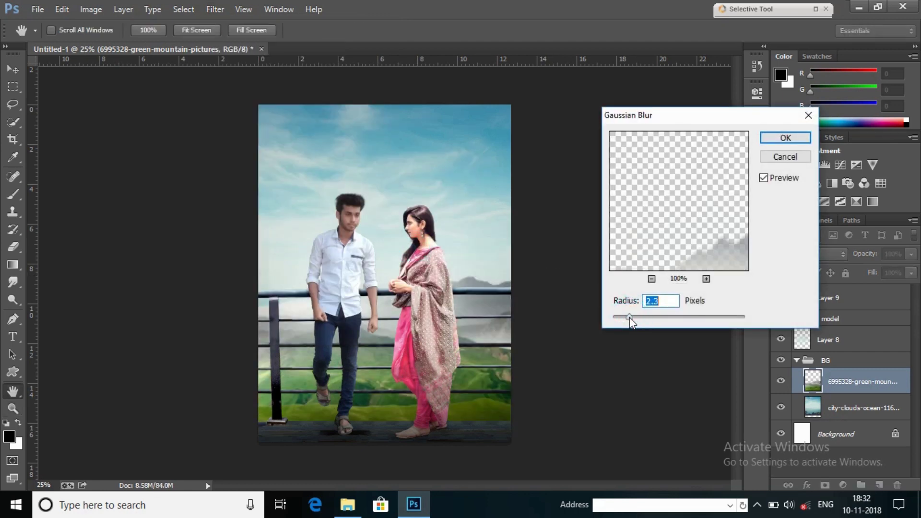
pyautogui.moveTo(636, 320); pyautogui.dragTo(641, 322)
pyautogui.moveTo(641, 317); pyautogui.dragTo(638, 318)
pyautogui.click(766, 138)
pyautogui.press('z')
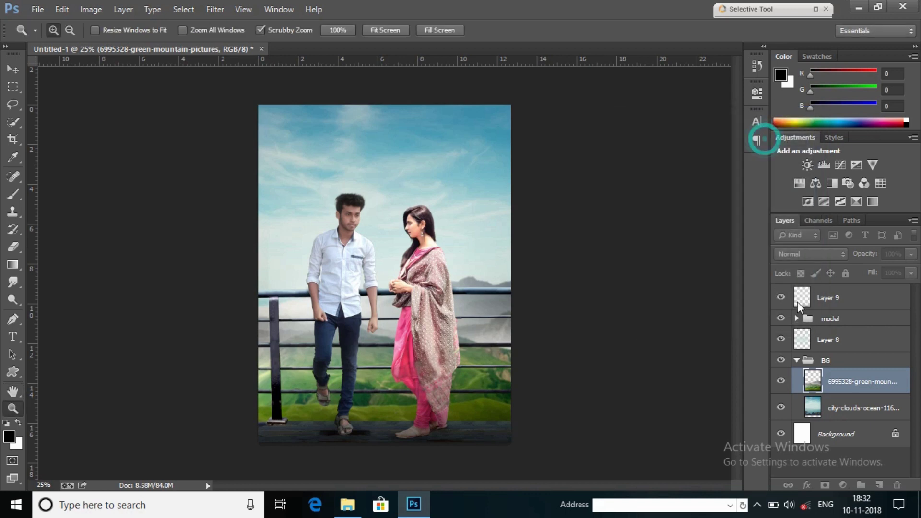
# Apply a 4.2 px Gaussian Blur to the city-clouds-ocean sky layer
pyautogui.click(858, 408)
pyautogui.click(214, 9)
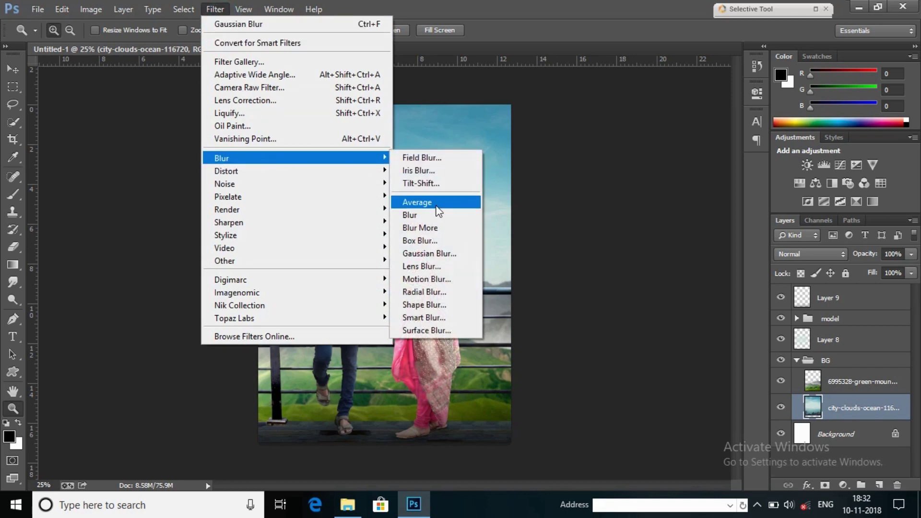
pyautogui.moveTo(222, 157)
pyautogui.click(432, 257)
pyautogui.moveTo(638, 316); pyautogui.dragTo(642, 317)
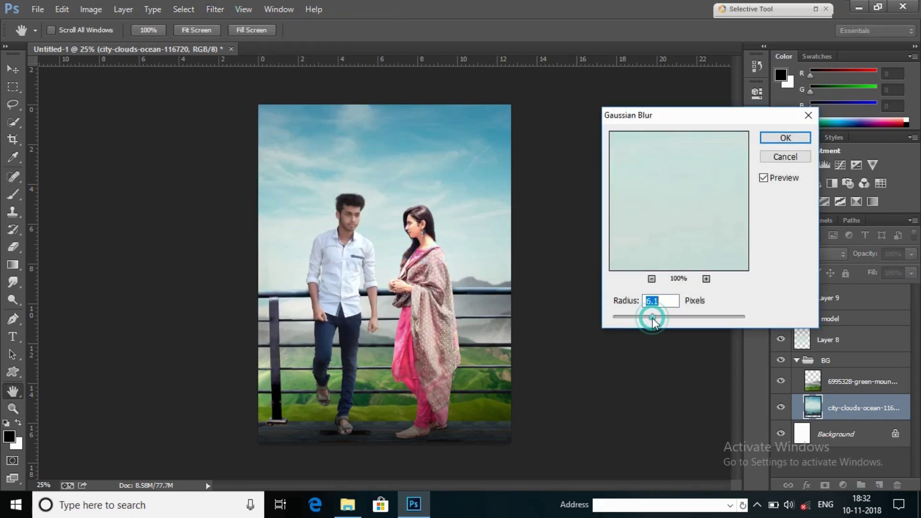
pyautogui.click(763, 177)
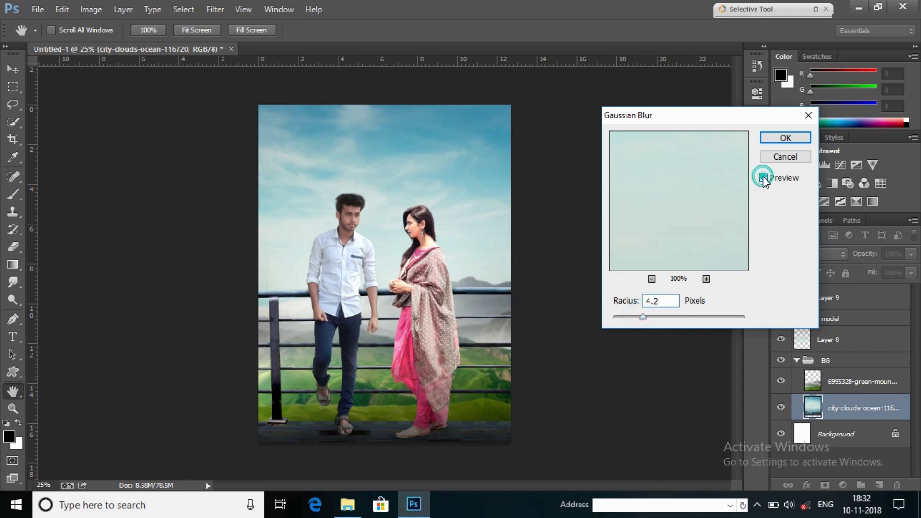
pyautogui.click(786, 138)
pyautogui.press('z')
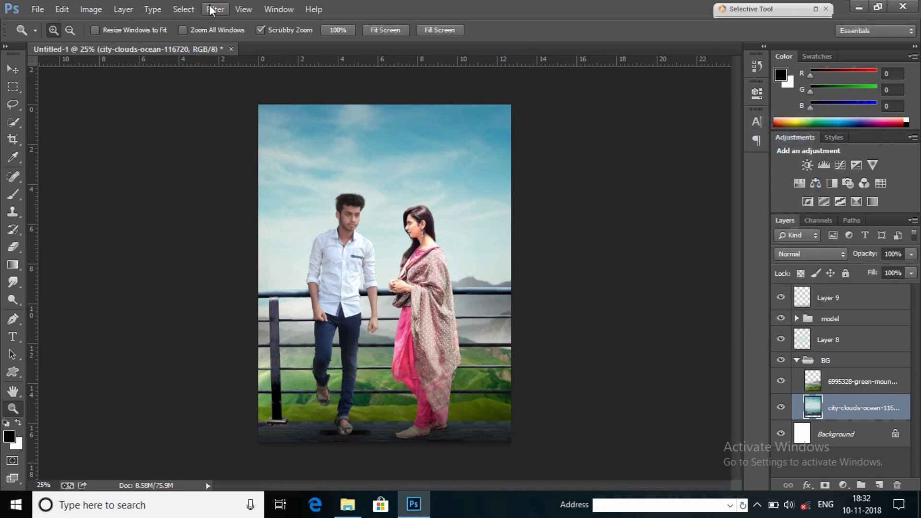
pyautogui.click(215, 9)
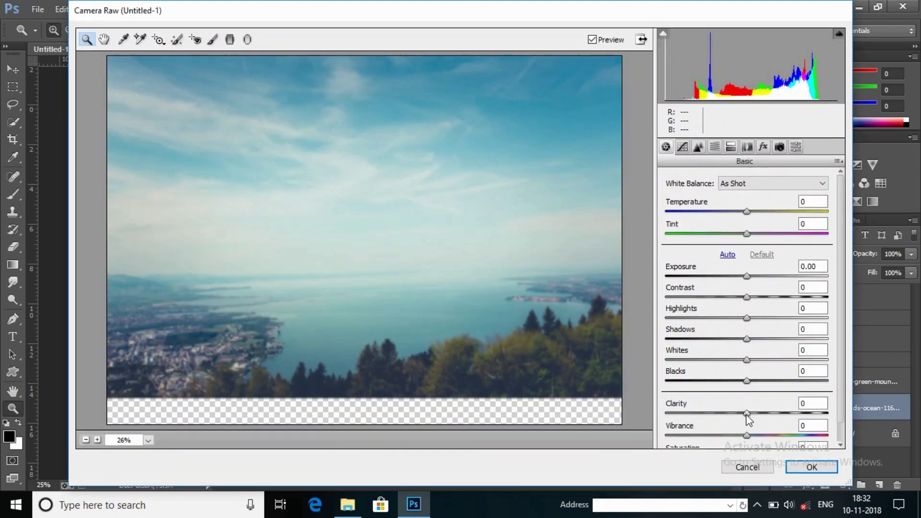
# In Camera Raw, give the sky layer Clarity +55 and Blacks -18
pyautogui.moveTo(746, 413); pyautogui.dragTo(791, 413)
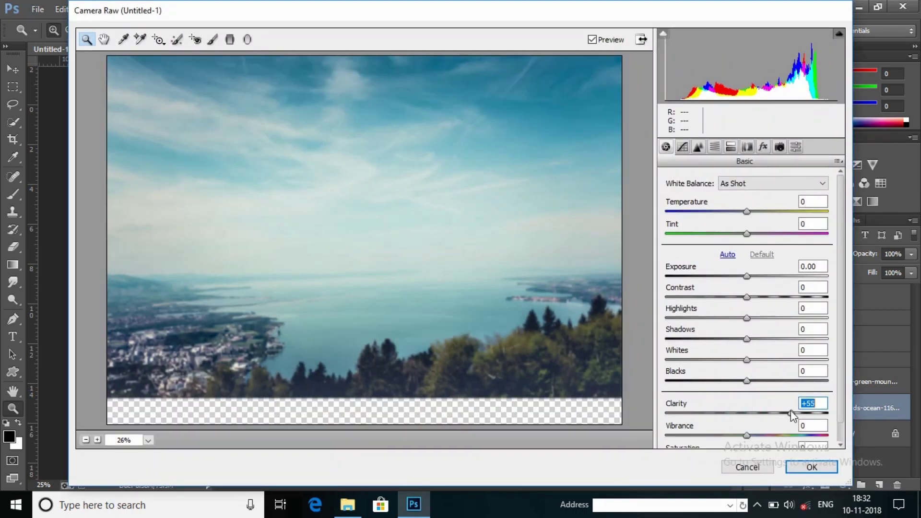
pyautogui.moveTo(747, 381); pyautogui.dragTo(732, 381)
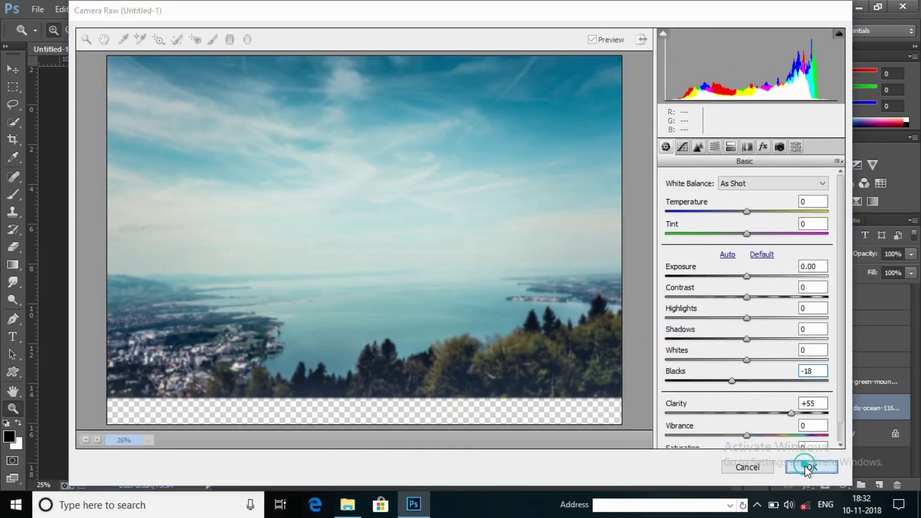
pyautogui.click(811, 466)
# Give the green-mountain layer Camera Raw Clarity +23
pyautogui.click(853, 381)
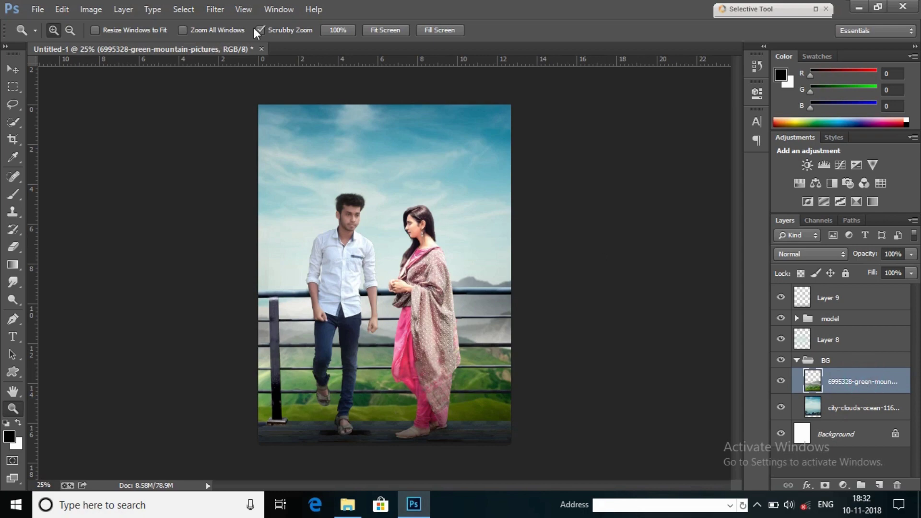
pyautogui.click(216, 10)
pyautogui.click(267, 87)
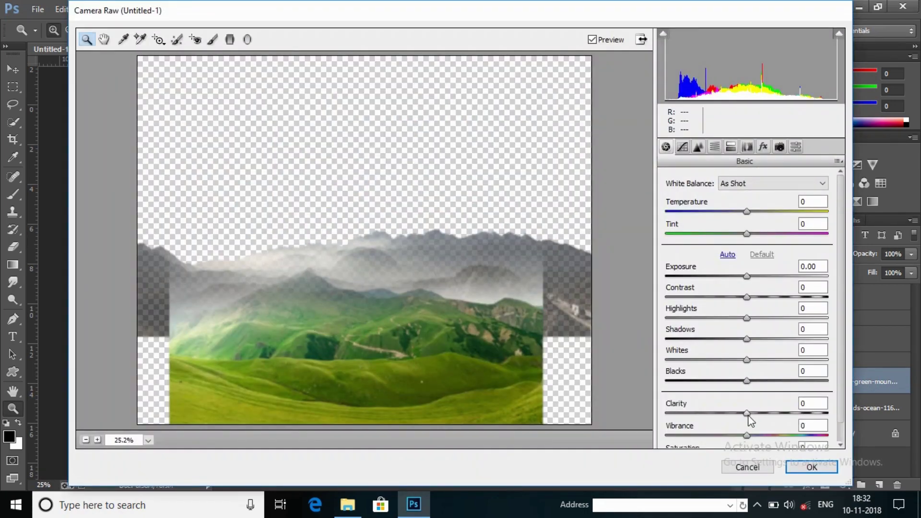
pyautogui.moveTo(747, 414); pyautogui.dragTo(765, 414)
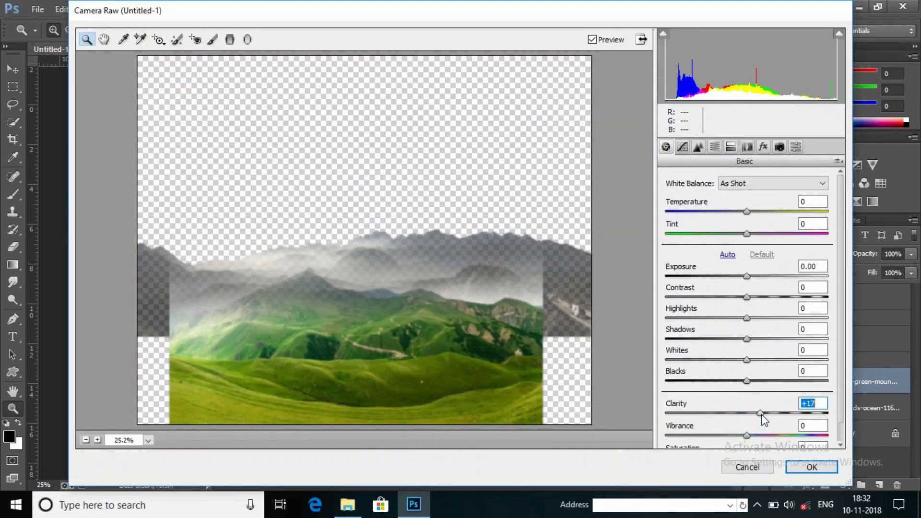
pyautogui.click(812, 467)
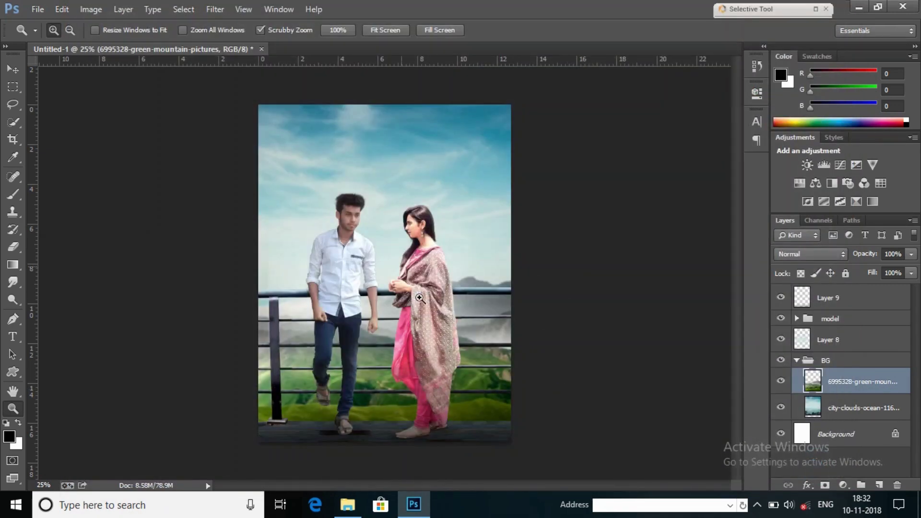
# Give the raling layer in the model group Camera Raw Clarity +36
pyautogui.click(797, 360)
pyautogui.click(796, 318)
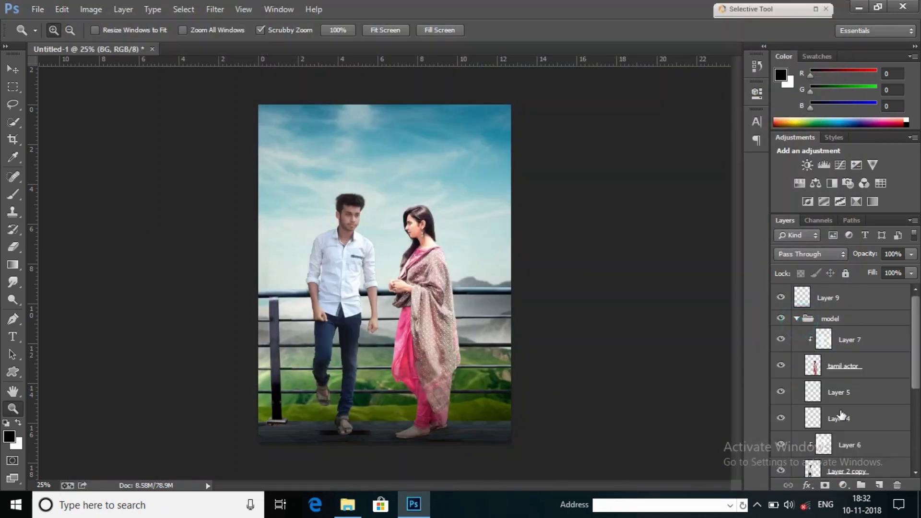
pyautogui.scroll(-2, 849, 445)
pyautogui.click(851, 446)
pyautogui.click(215, 10)
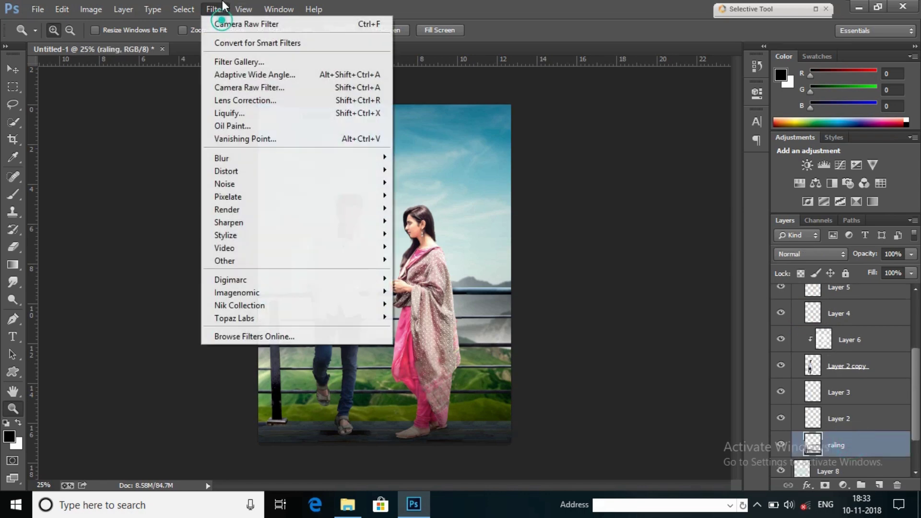
pyautogui.click(246, 89)
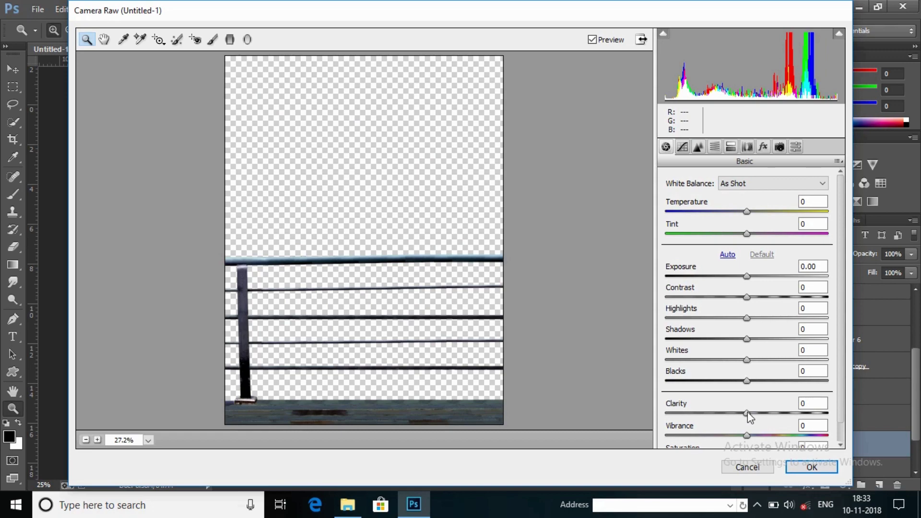
pyautogui.moveTo(748, 412); pyautogui.dragTo(777, 416)
pyautogui.click(797, 470)
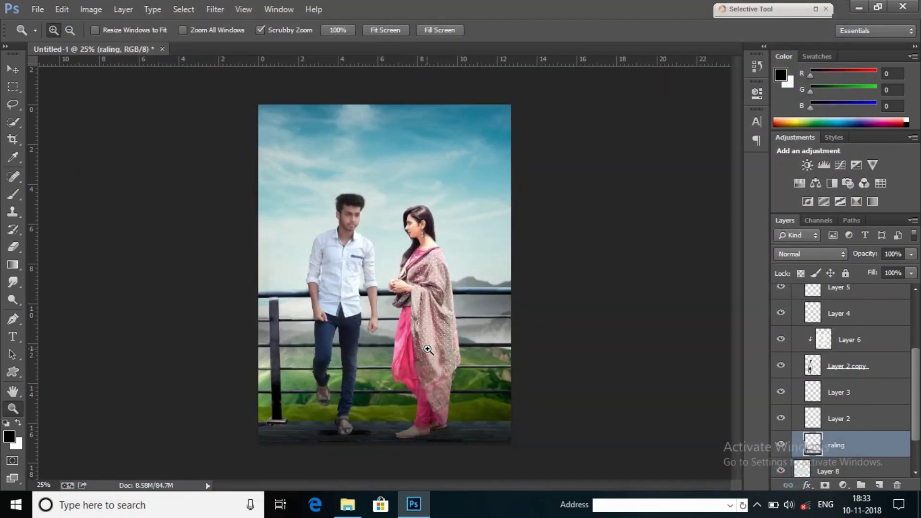
pyautogui.rightClick(405, 204)
pyautogui.press('Escape')
pyautogui.scroll(1, 818, 345)
# Add Layer 10 above Layer 9 and stamp a merged copy onto it with Apply Image
pyautogui.click(811, 319)
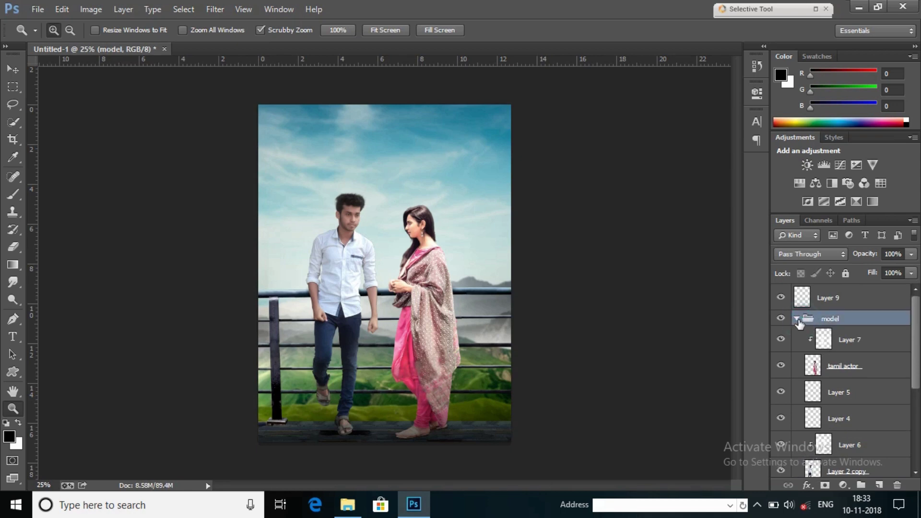
pyautogui.click(797, 319)
pyautogui.click(843, 299)
pyautogui.click(877, 483)
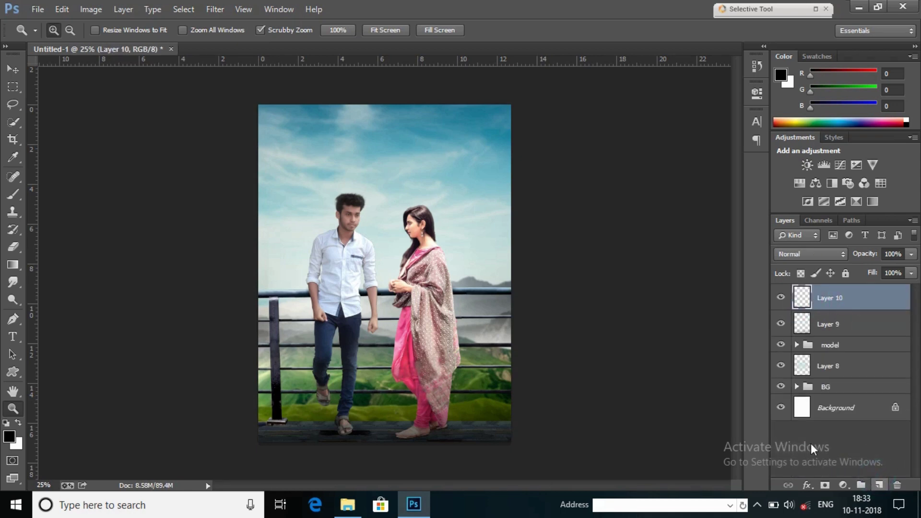
pyautogui.click(91, 9)
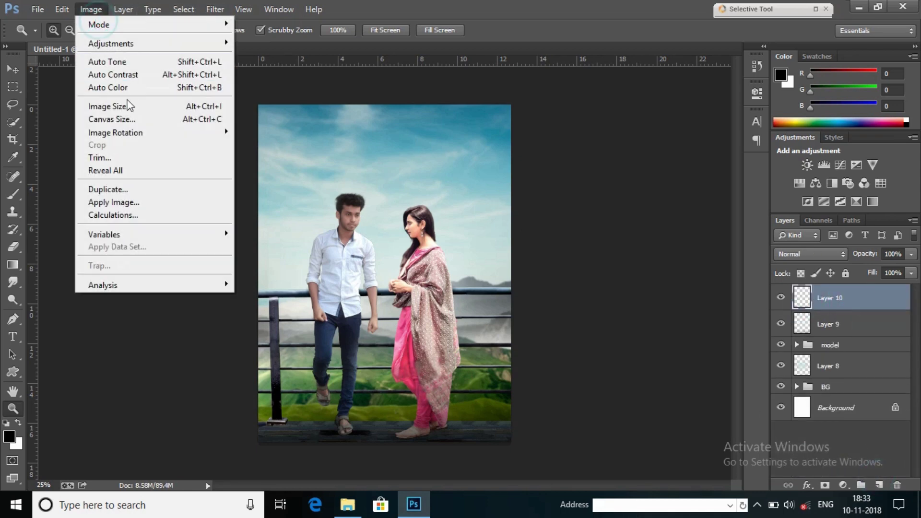
pyautogui.click(137, 204)
pyautogui.click(717, 147)
pyautogui.press('z')
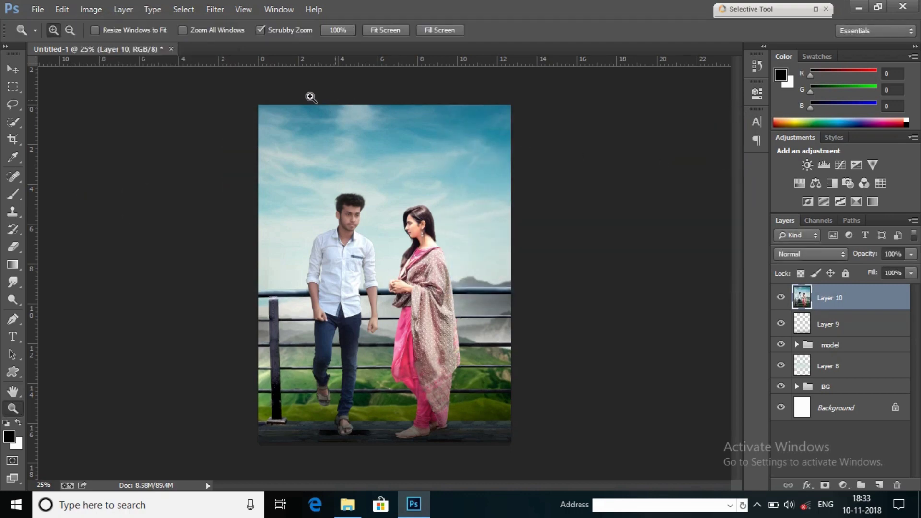
# In Camera Raw on Layer 10, set Clarity +13, brighten reds and raise red saturation to +7
pyautogui.click(215, 9)
pyautogui.click(247, 84)
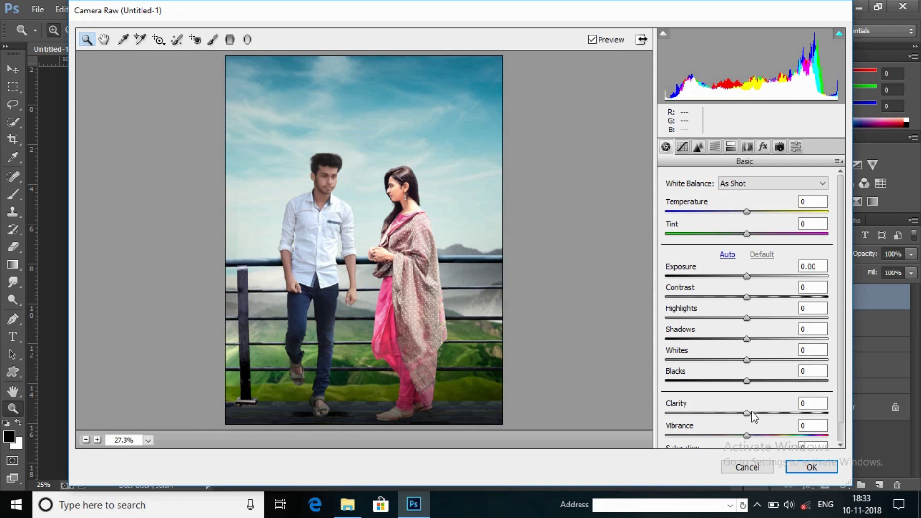
pyautogui.moveTo(747, 413)
pyautogui.mouseDown()
pyautogui.moveTo(758, 413)
pyautogui.moveTo(764, 388)
pyautogui.mouseUp()
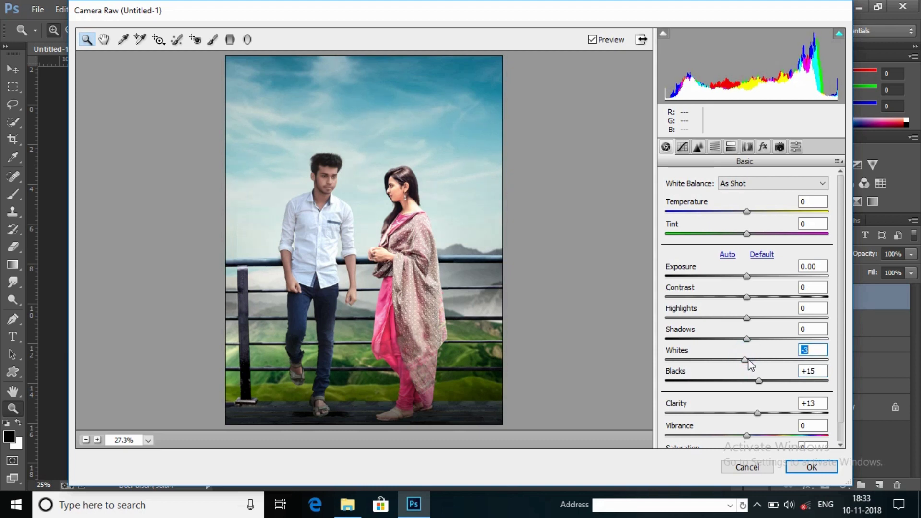
pyautogui.click(714, 146)
pyautogui.click(749, 198)
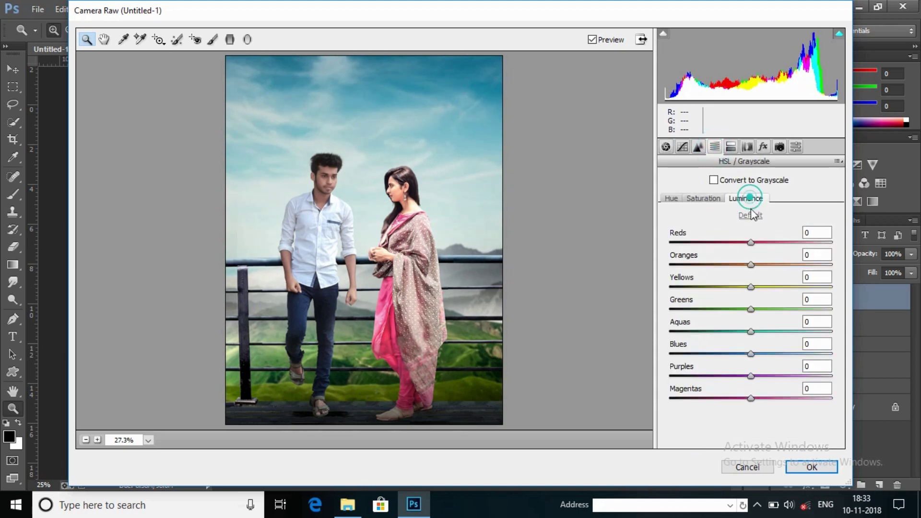
pyautogui.moveTo(752, 243); pyautogui.dragTo(769, 242)
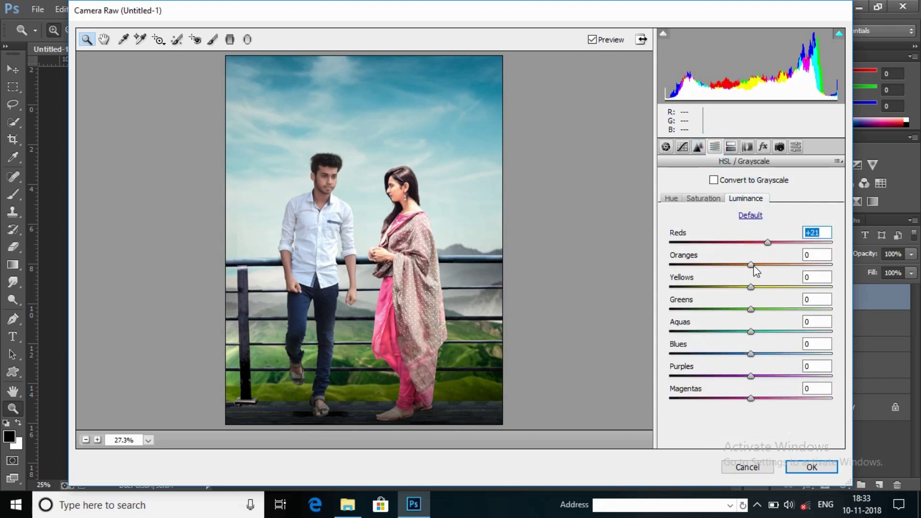
pyautogui.click(703, 198)
pyautogui.moveTo(751, 242); pyautogui.dragTo(758, 243)
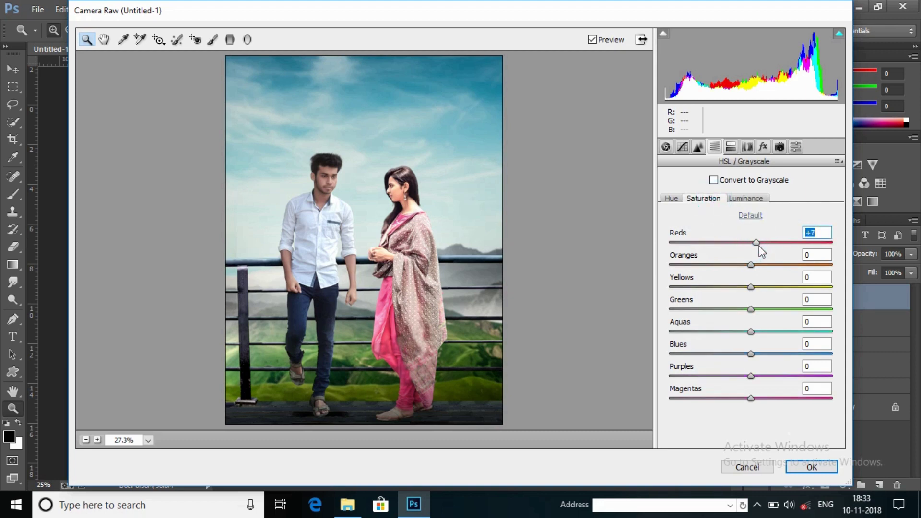
# Add a Radial Filter around the couple darkening the edges to -0.75 exposure
pyautogui.click(713, 148)
pyautogui.click(795, 147)
pyautogui.click(248, 40)
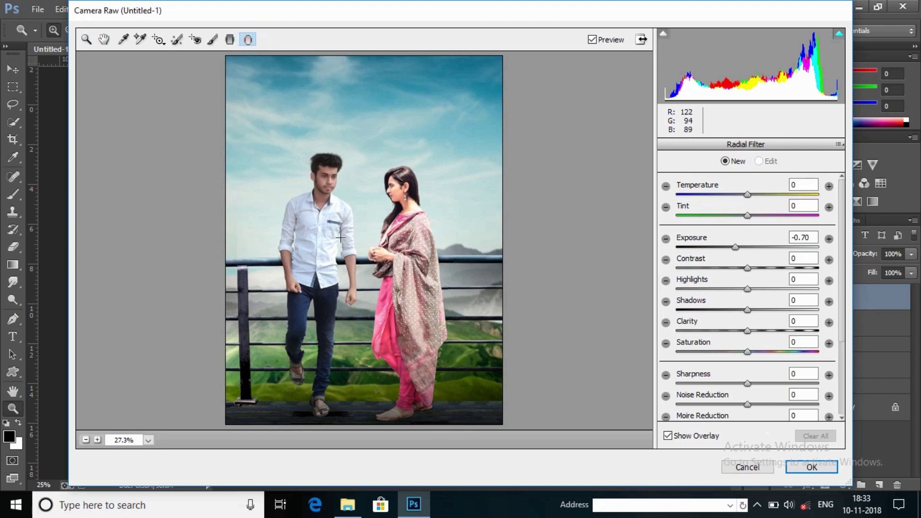
pyautogui.moveTo(370, 232); pyautogui.dragTo(518, 420)
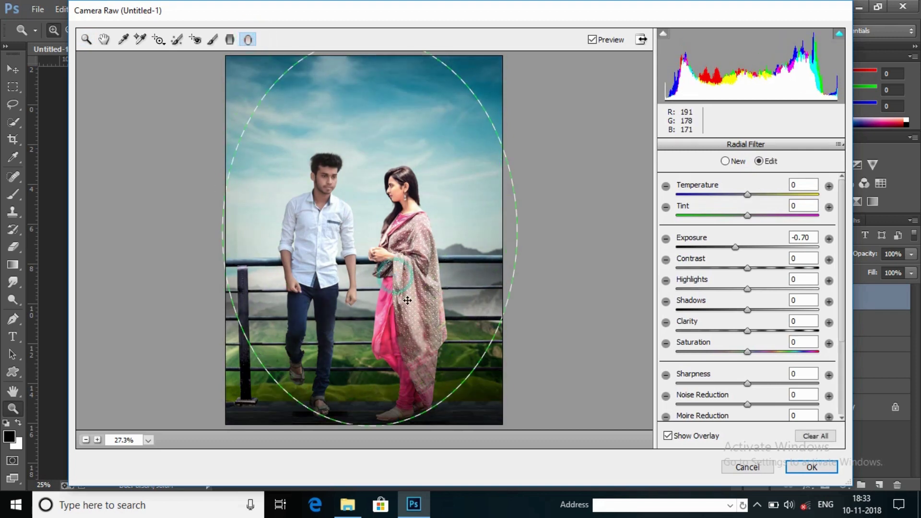
pyautogui.moveTo(735, 247); pyautogui.dragTo(741, 246)
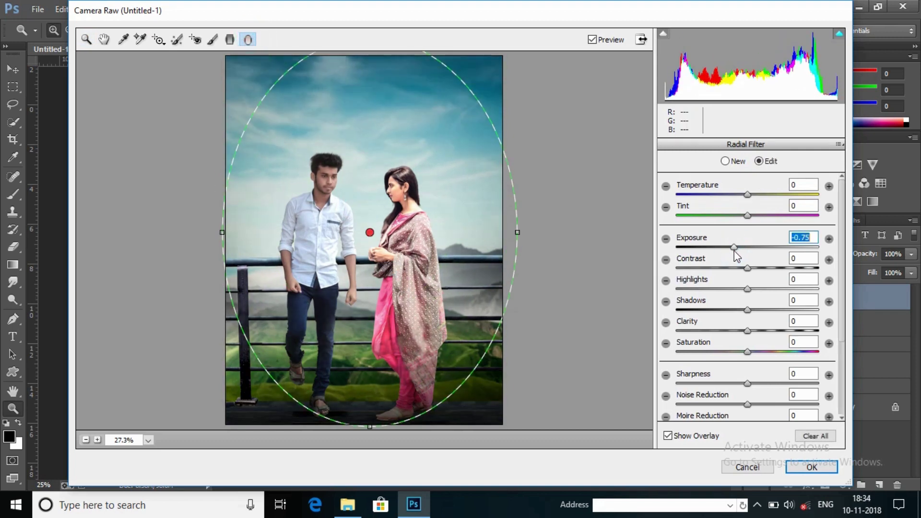
# Apply the grade, then run a second Camera Raw pass with sharpening 20 and luminance noise reduction 16
pyautogui.click(810, 472)
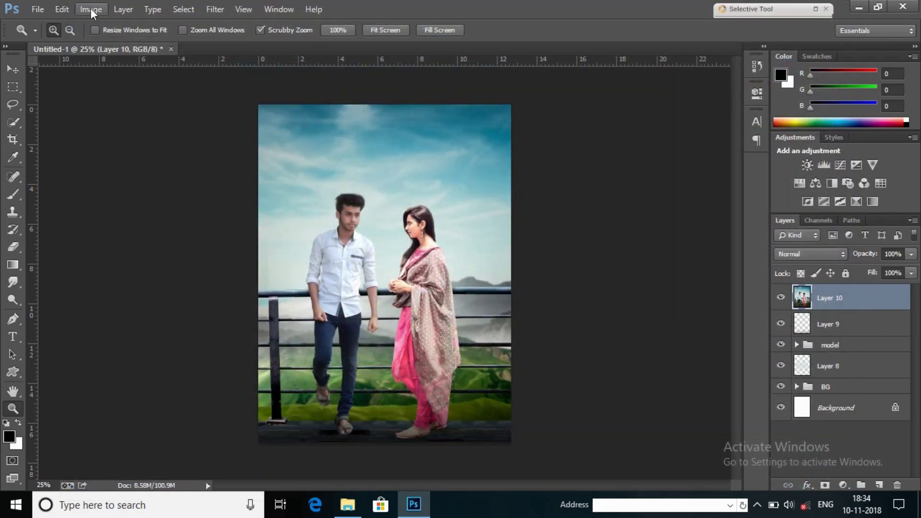
pyautogui.click(215, 9)
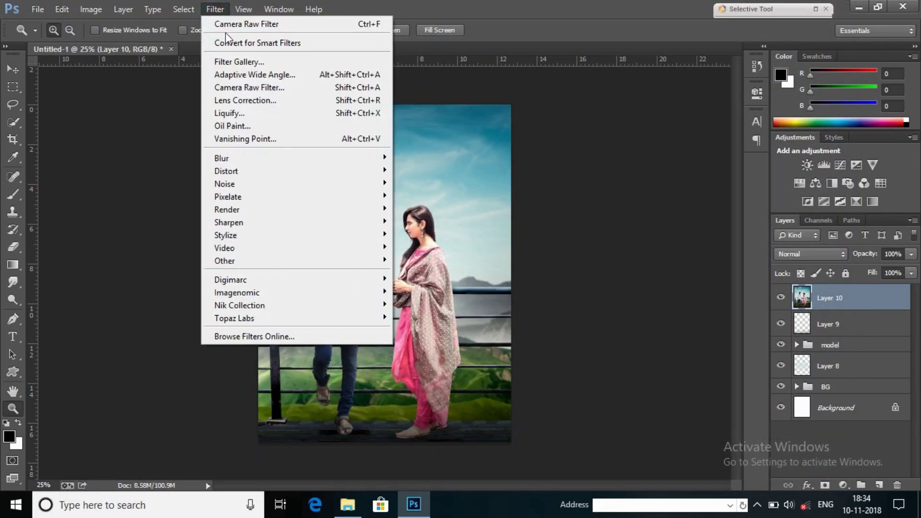
pyautogui.click(277, 89)
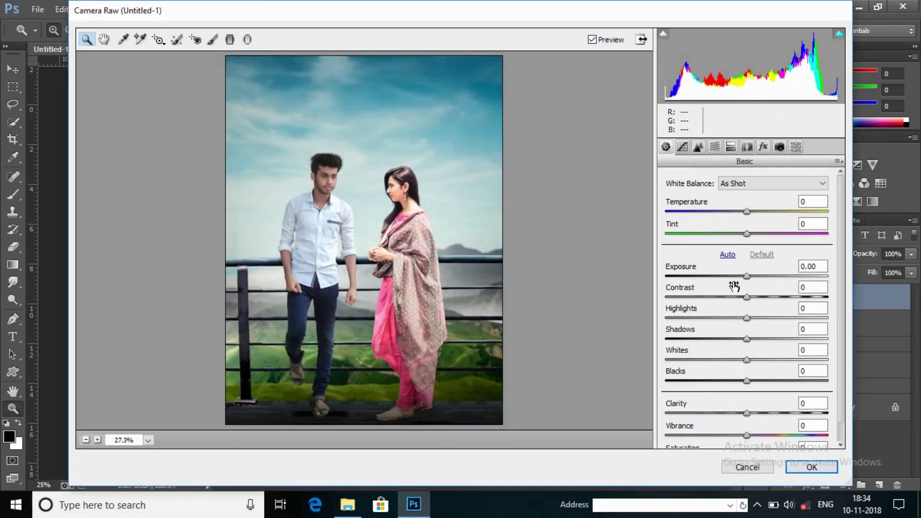
pyautogui.click(699, 147)
pyautogui.moveTo(665, 312); pyautogui.dragTo(692, 313)
pyautogui.moveTo(667, 201); pyautogui.dragTo(693, 201)
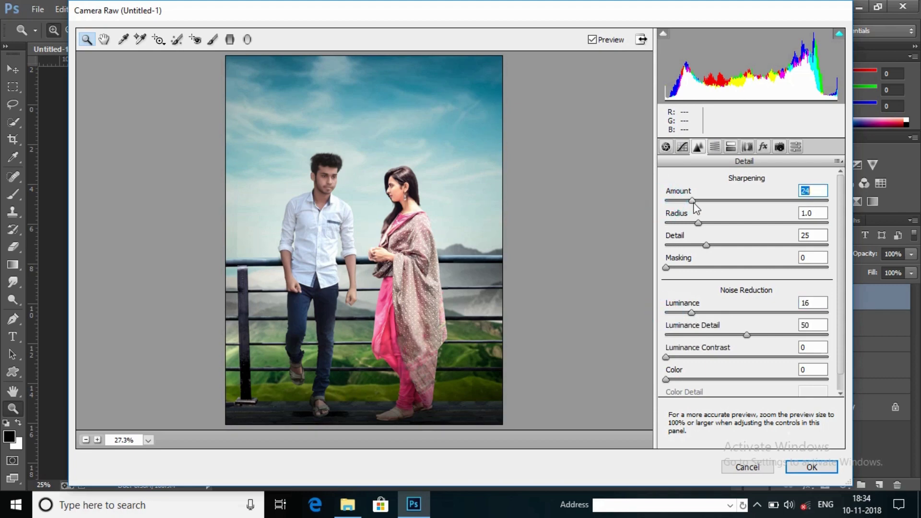
pyautogui.click(365, 230)
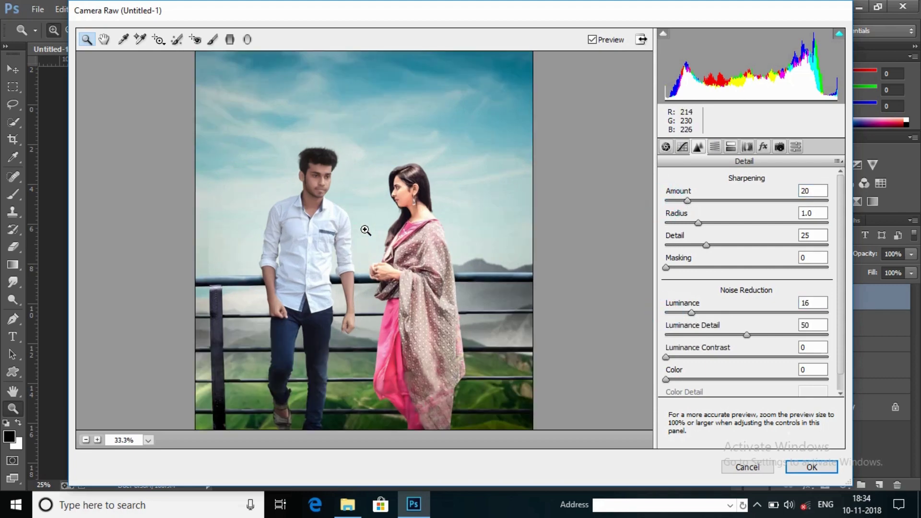
pyautogui.click(809, 468)
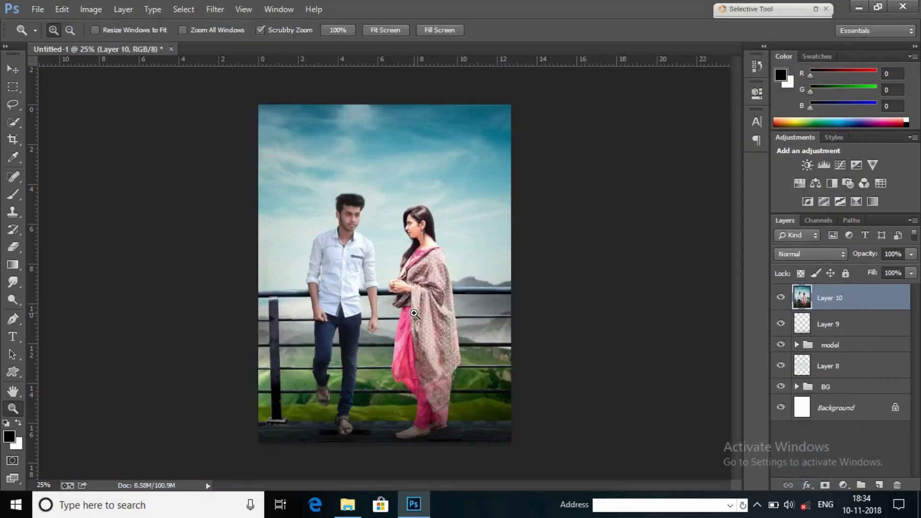
# Add a Photo Filter adjustment layer using the Warming Filter (85) preset at 25% density
pyautogui.click(376, 200)
pyautogui.rightClick(428, 199)
pyautogui.click(490, 306)
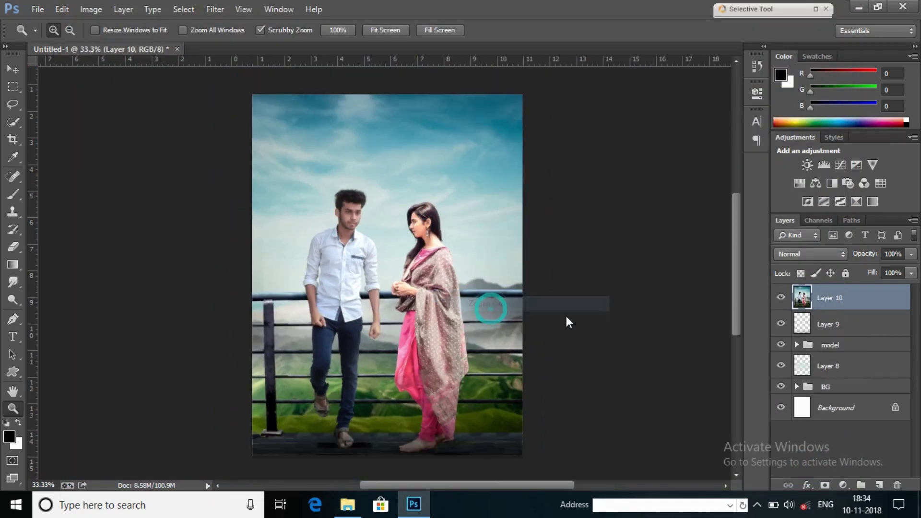
pyautogui.click(843, 485)
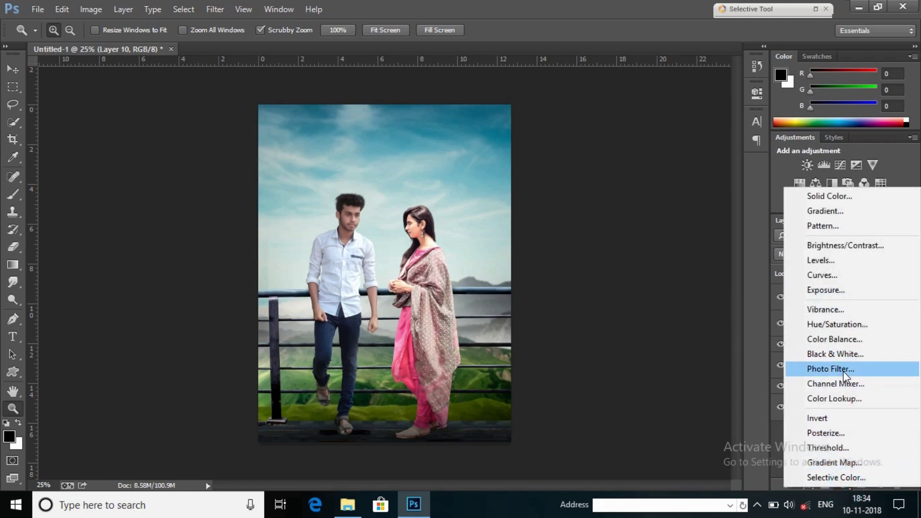
pyautogui.click(839, 363)
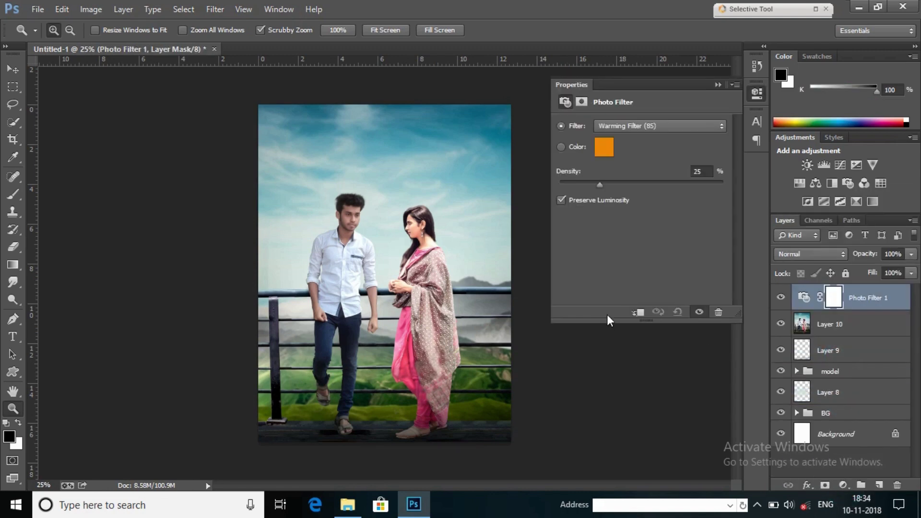
pyautogui.click(636, 126)
pyautogui.click(652, 144)
pyautogui.click(365, 240)
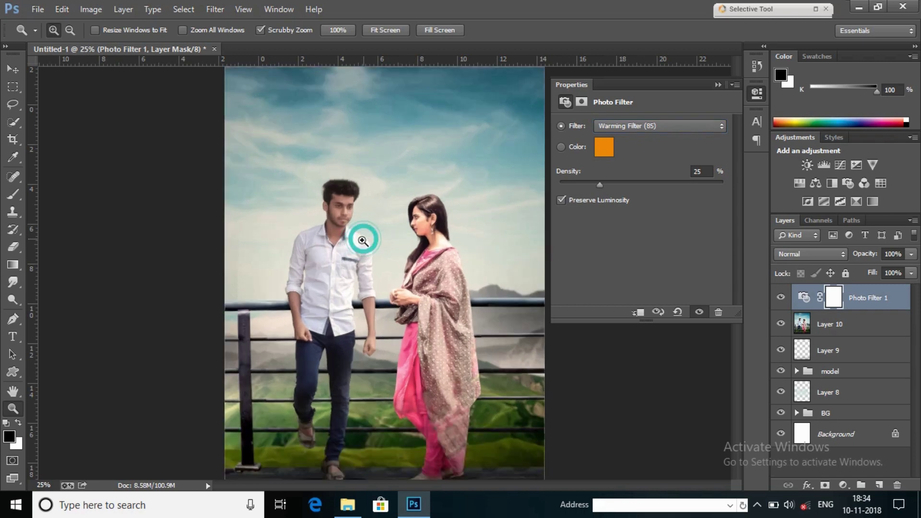
pyautogui.rightClick(384, 217)
pyautogui.click(439, 309)
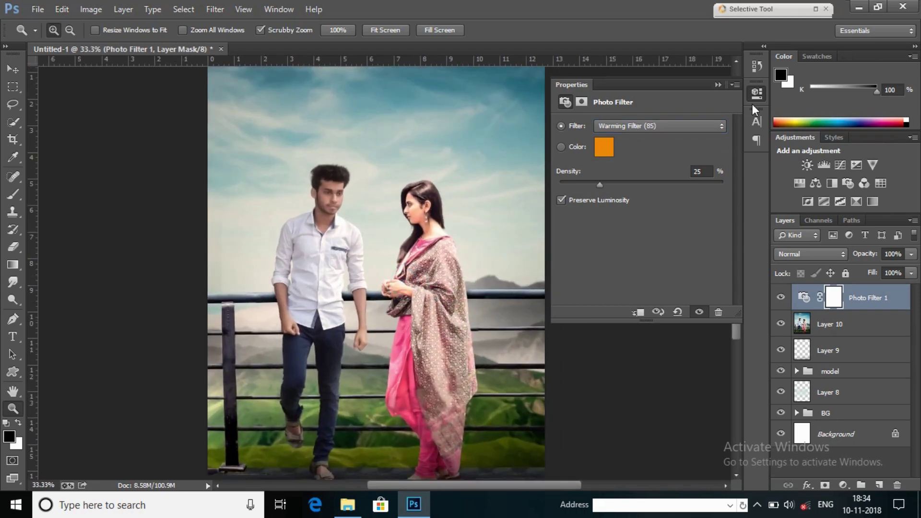
pyautogui.click(757, 92)
# Add Layer 11 on top and stamp a merged copy of the image onto it
pyautogui.click(878, 486)
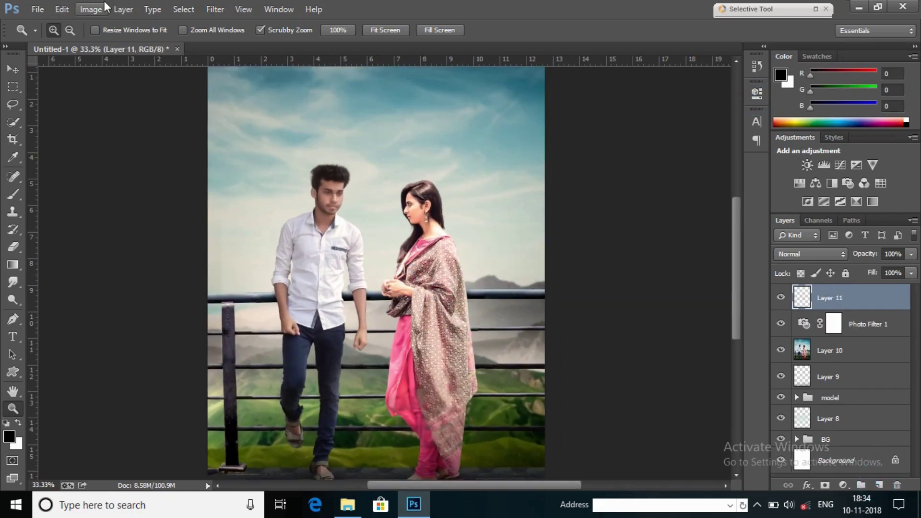
pyautogui.click(91, 9)
pyautogui.click(119, 202)
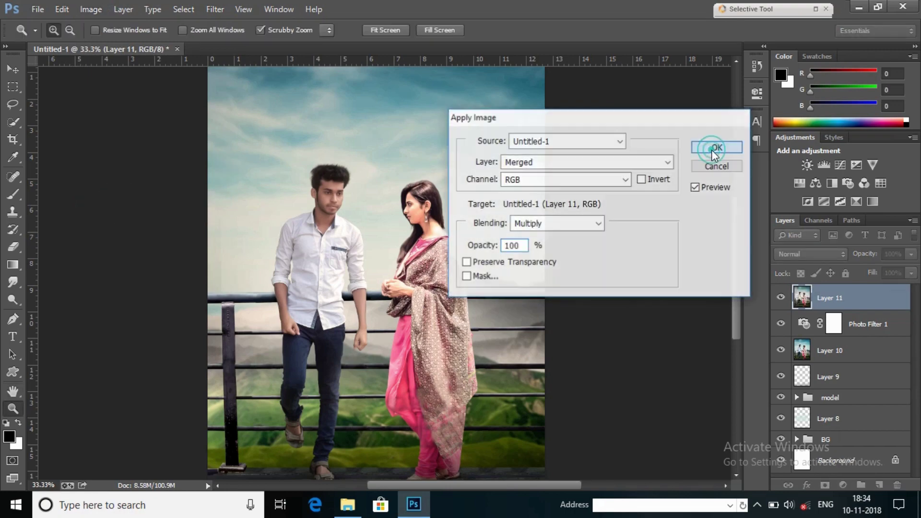
pyautogui.click(712, 149)
pyautogui.click(363, 238)
pyautogui.rightClick(364, 179)
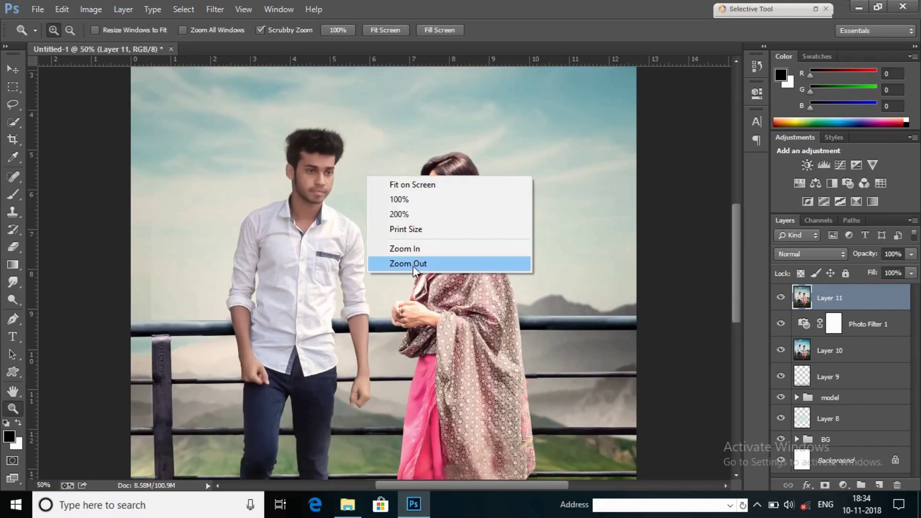
pyautogui.click(391, 264)
pyautogui.hotkey('alt', 'Tab')
pyautogui.hotkey('alt', 'Tab')
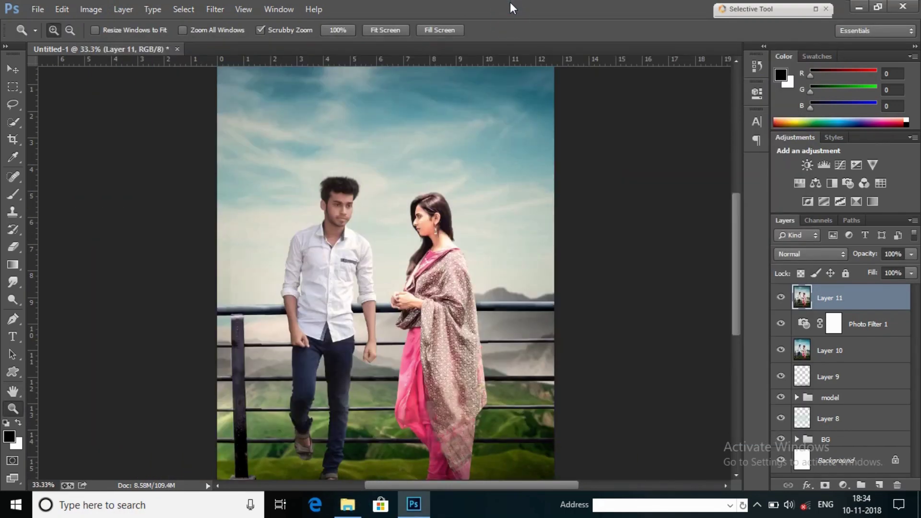
pyautogui.hotkey('alt', 'Tab')
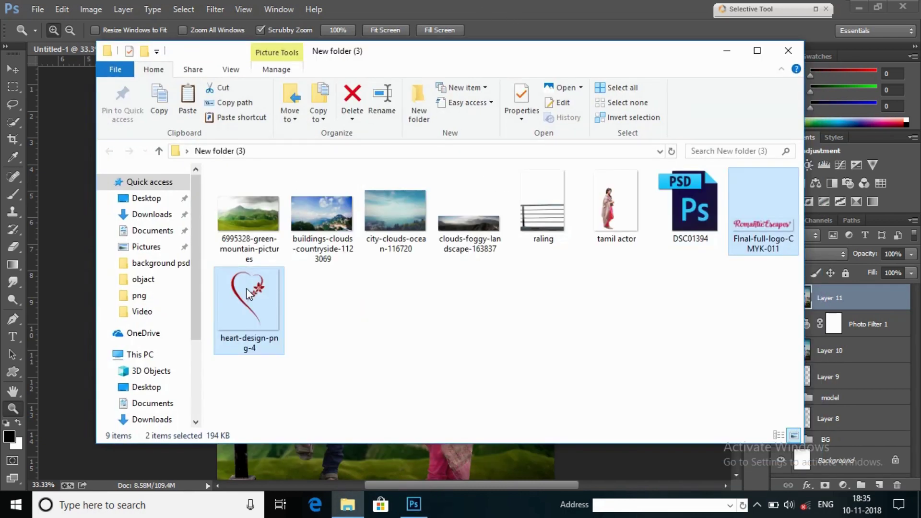
# Place heart-design-png-4 on the poster, scaled to about 27% and moved toward the top
pyautogui.moveTo(248, 294); pyautogui.dragTo(91, 171)
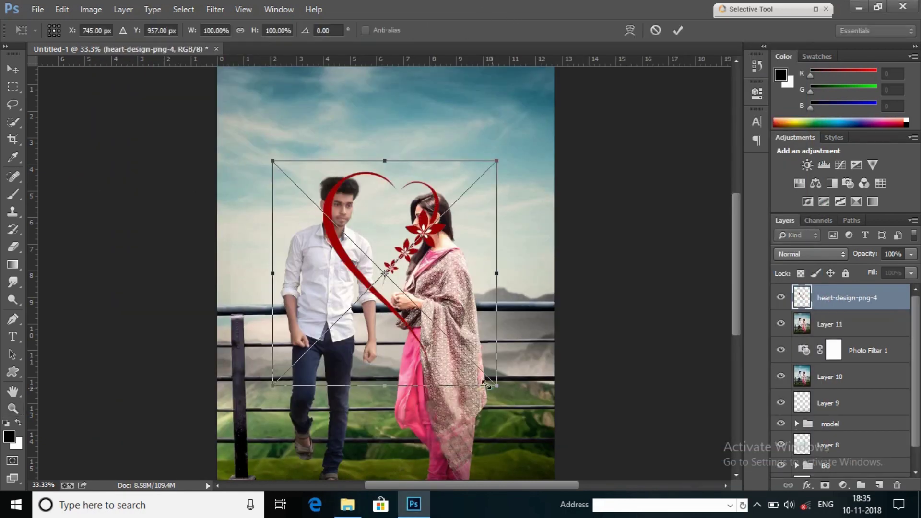
pyautogui.moveTo(487, 384); pyautogui.dragTo(333, 221)
pyautogui.moveTo(294, 197)
pyautogui.mouseDown()
pyautogui.moveTo(361, 149)
pyautogui.moveTo(343, 139)
pyautogui.mouseUp()
# Drag in the Romantic Escapes logo and commit both placements
pyautogui.click(347, 504)
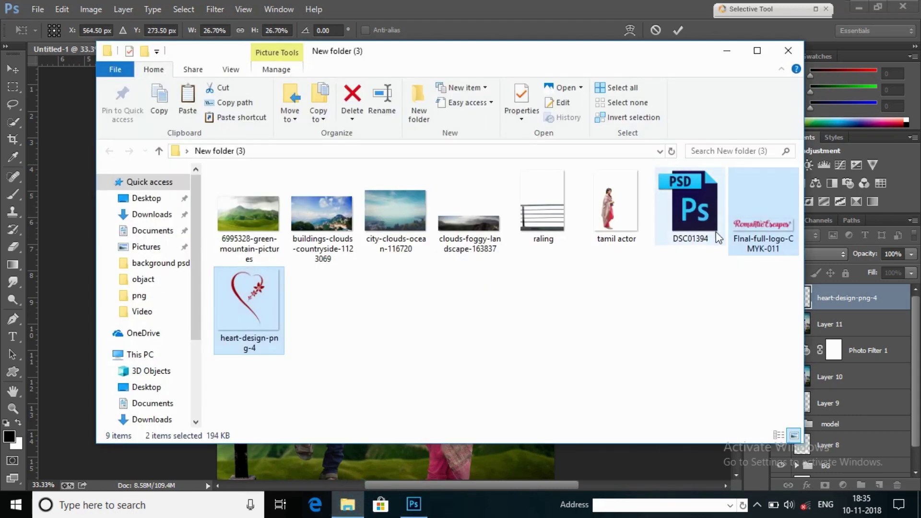
pyautogui.moveTo(716, 241); pyautogui.dragTo(535, 27)
pyautogui.click(684, 28)
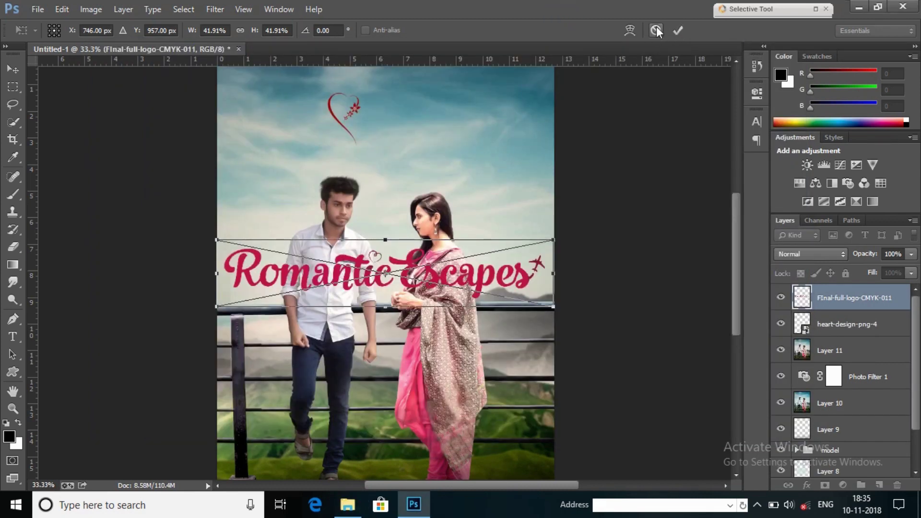
pyautogui.click(683, 32)
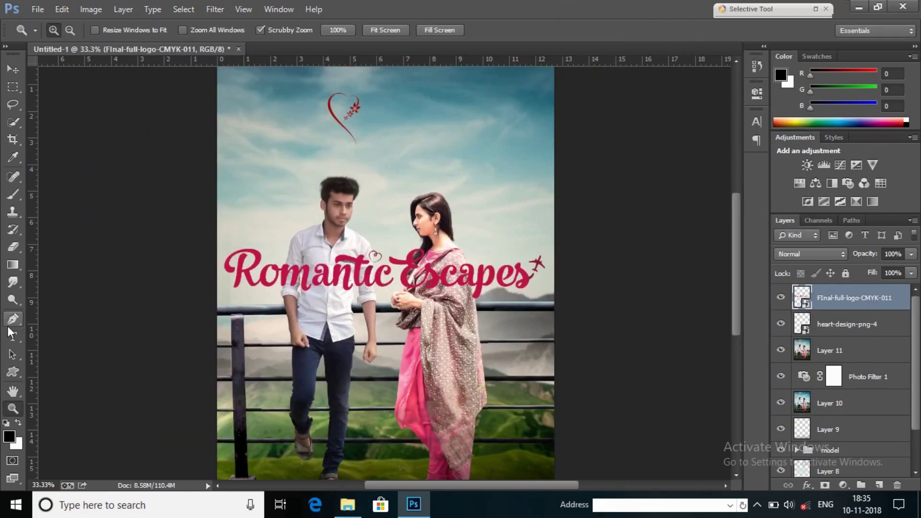
pyautogui.click(12, 104)
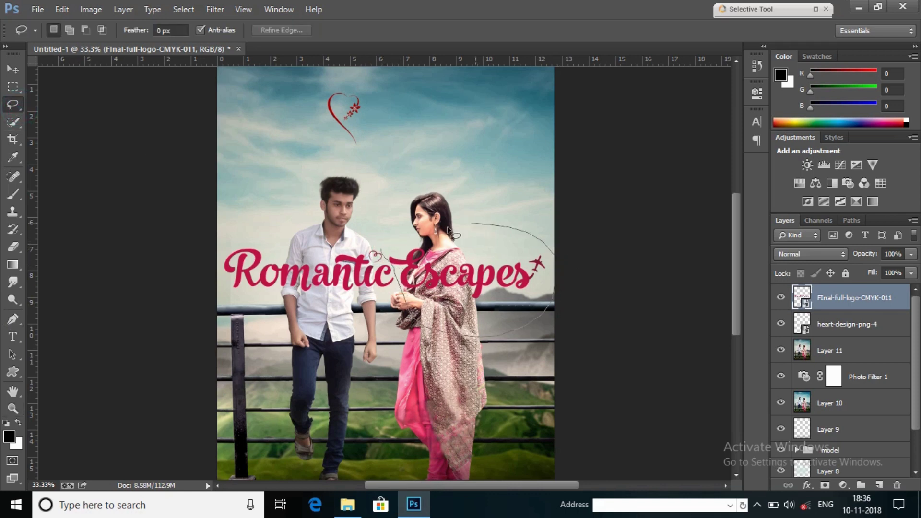
# Rasterize the logo layer and cut away the lassoed word 'Escapes'
pyautogui.moveTo(382, 253); pyautogui.dragTo(383, 255)
pyautogui.rightClick(477, 263)
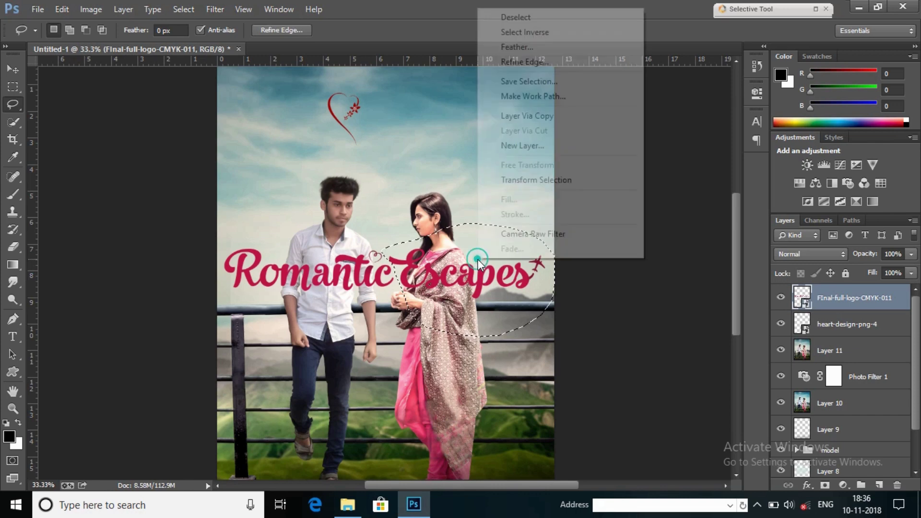
pyautogui.click(606, 20)
pyautogui.rightClick(854, 298)
pyautogui.click(724, 208)
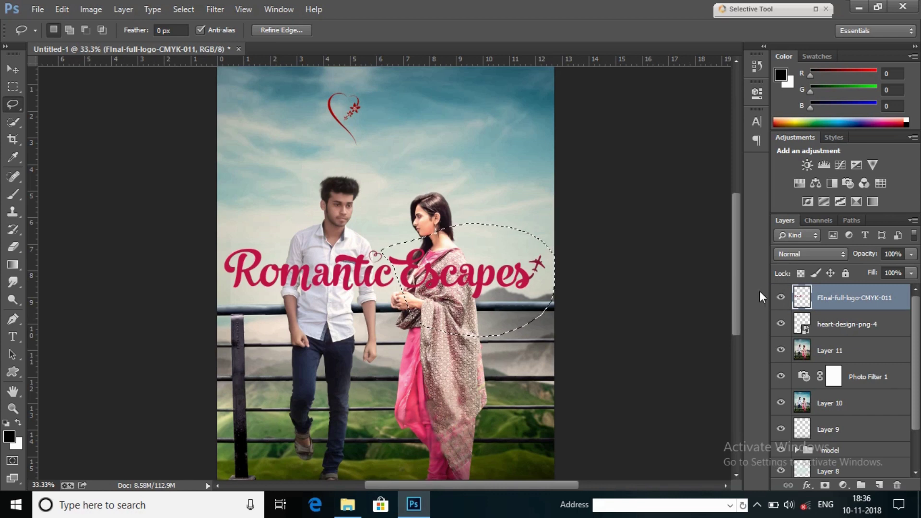
pyautogui.hotkey('ctrl', 'x')
pyautogui.hotkey('ctrl', 'd')
# Move 'Romantic' up beside the heart in the sky
pyautogui.click(13, 69)
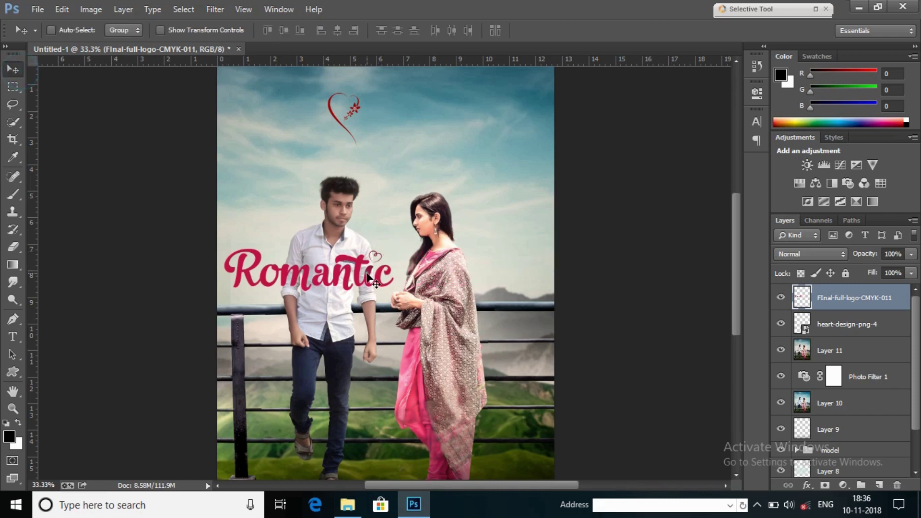
pyautogui.moveTo(366, 270); pyautogui.dragTo(494, 137)
pyautogui.click(13, 408)
pyautogui.rightClick(363, 243)
pyautogui.click(418, 332)
# Rasterize the heart-design-png-4 layer
pyautogui.click(858, 326)
pyautogui.rightClick(856, 324)
pyautogui.click(729, 202)
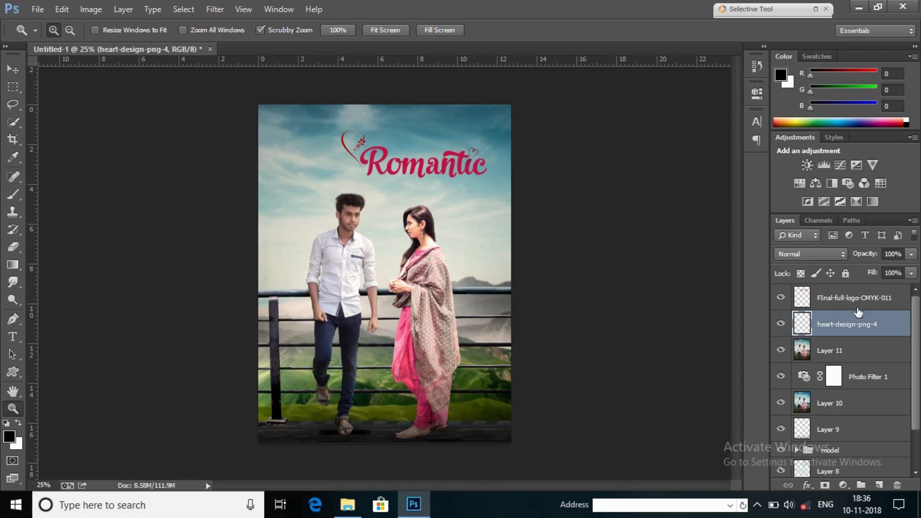
# Shrink the heart and 'Romantic' together to about 94%, shift them left, and add empty Layer 12
pyautogui.keyDown('shift'); pyautogui.click(848, 299); pyautogui.keyUp('shift')
pyautogui.hotkey('ctrl', 't')
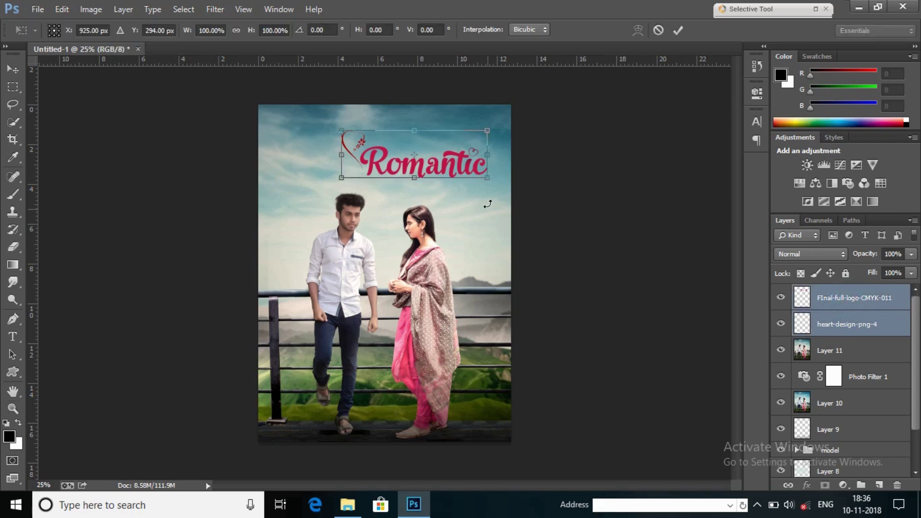
pyautogui.moveTo(464, 164)
pyautogui.mouseDown()
pyautogui.moveTo(430, 164)
pyautogui.moveTo(450, 172)
pyautogui.moveTo(416, 155)
pyautogui.mouseUp()
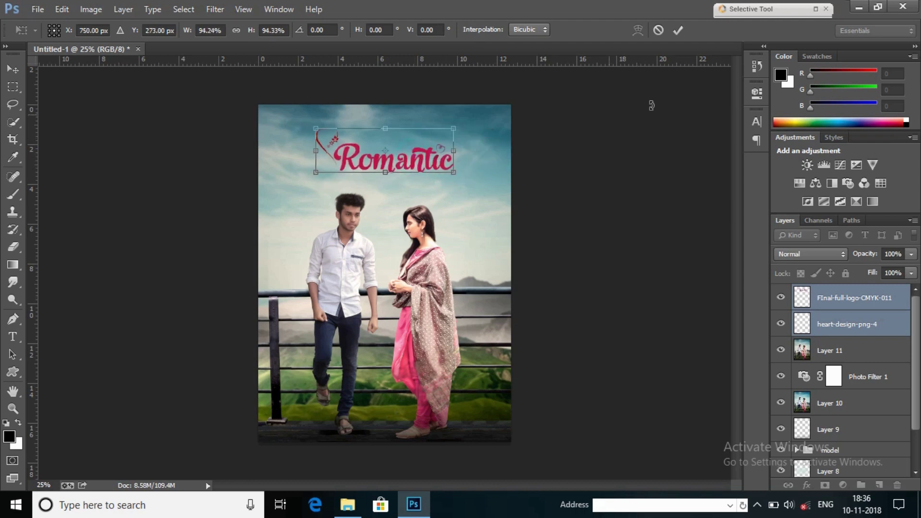
pyautogui.click(678, 30)
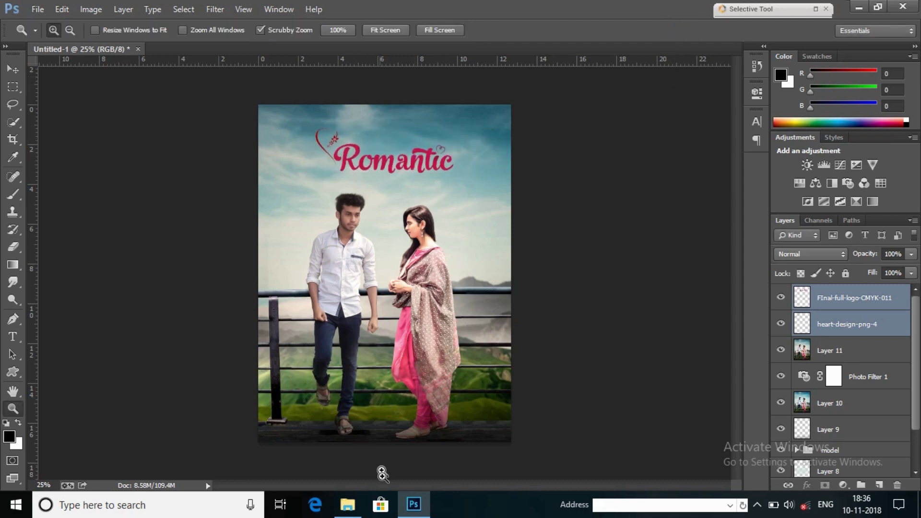
pyautogui.click(353, 262)
pyautogui.rightClick(399, 185)
pyautogui.click(440, 273)
pyautogui.click(879, 485)
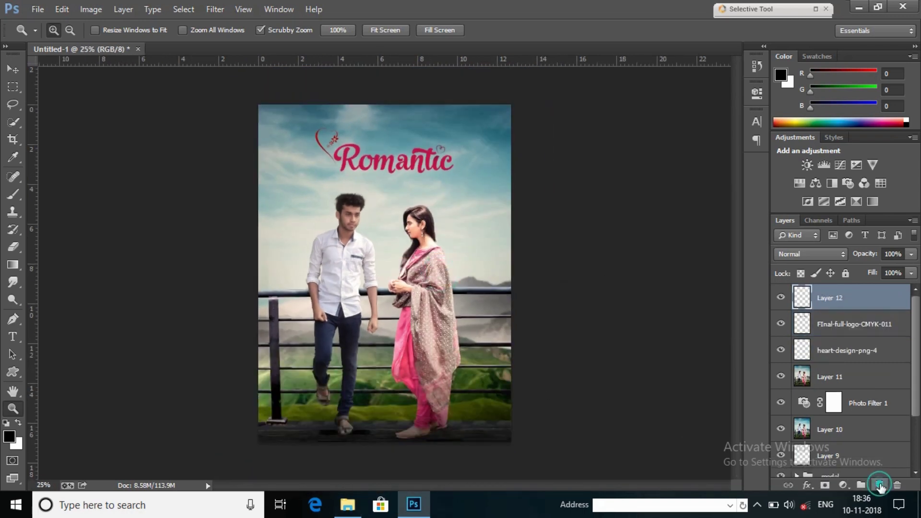
# Stamp a merged copy of the poster into Layer 12 with Apply Image
pyautogui.click(101, 6)
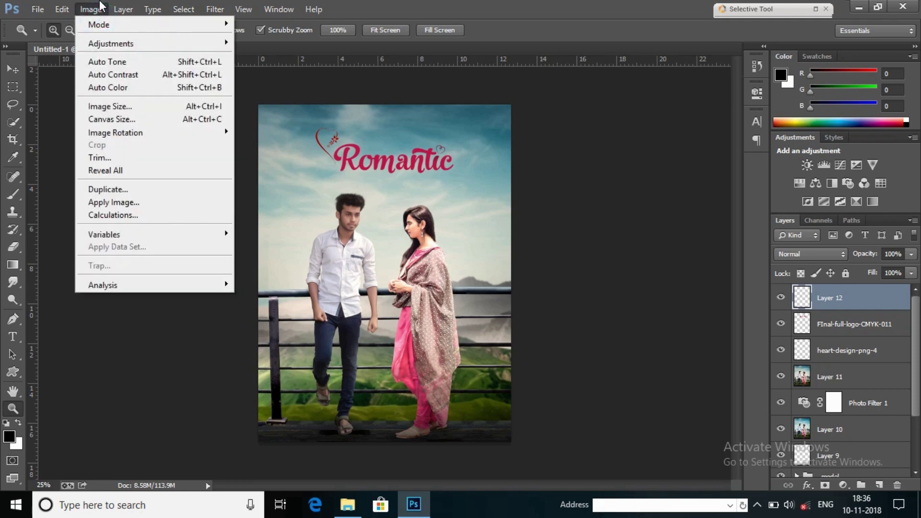
pyautogui.click(132, 201)
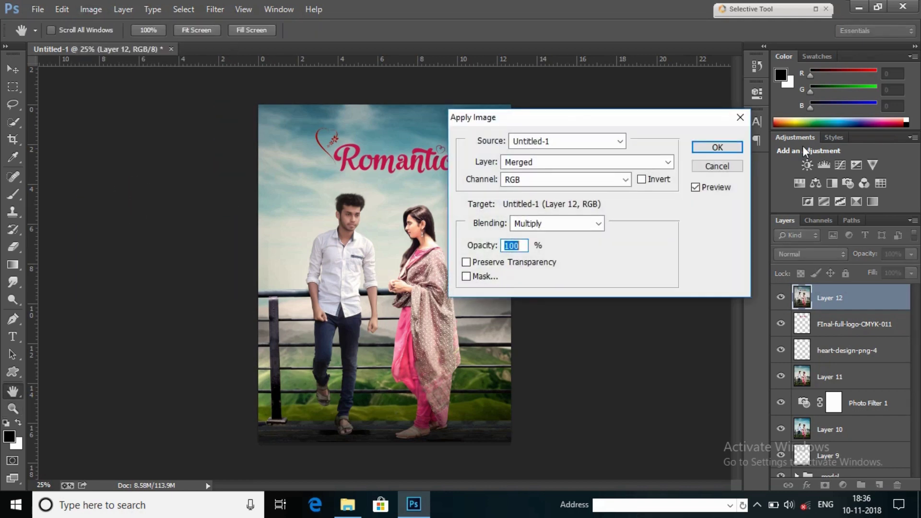
pyautogui.click(736, 145)
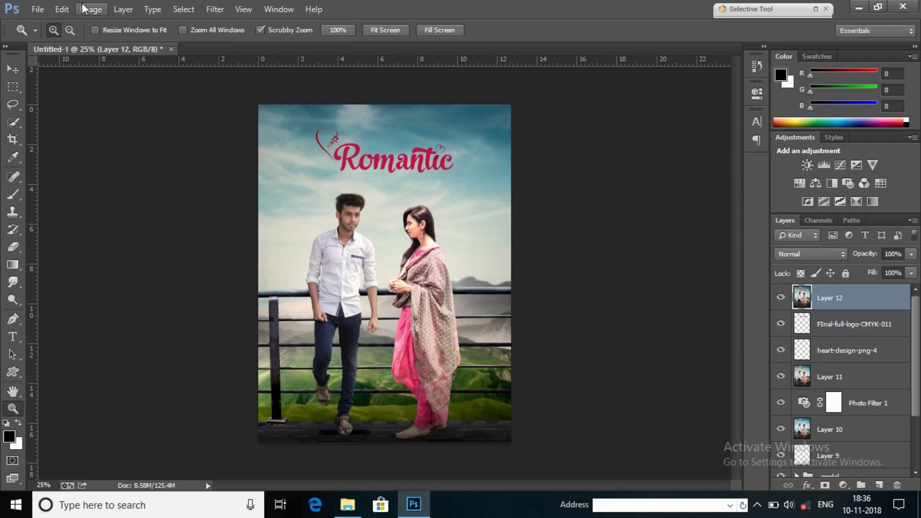
# Apply Levels to Layer 12 with input black 6 and white 249
pyautogui.click(91, 9)
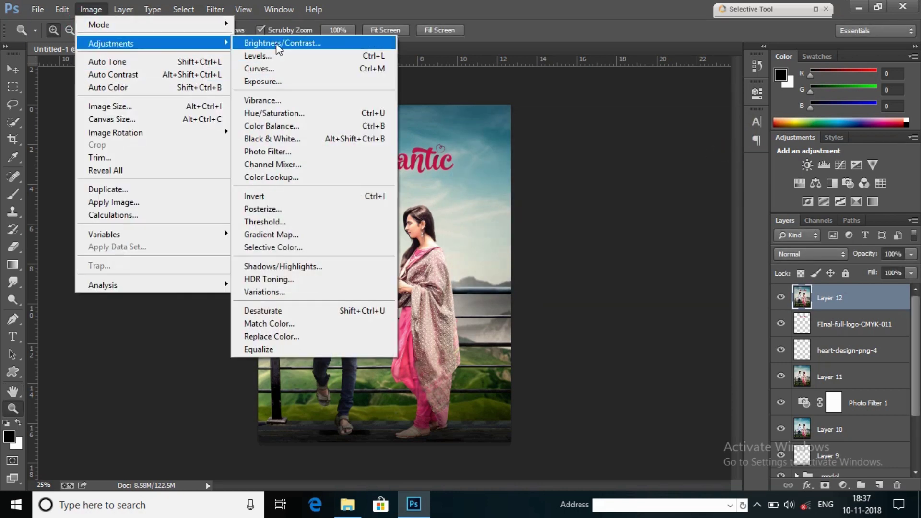
pyautogui.click(267, 56)
pyautogui.moveTo(698, 246); pyautogui.dragTo(695, 244)
pyautogui.moveTo(528, 244); pyautogui.dragTo(532, 244)
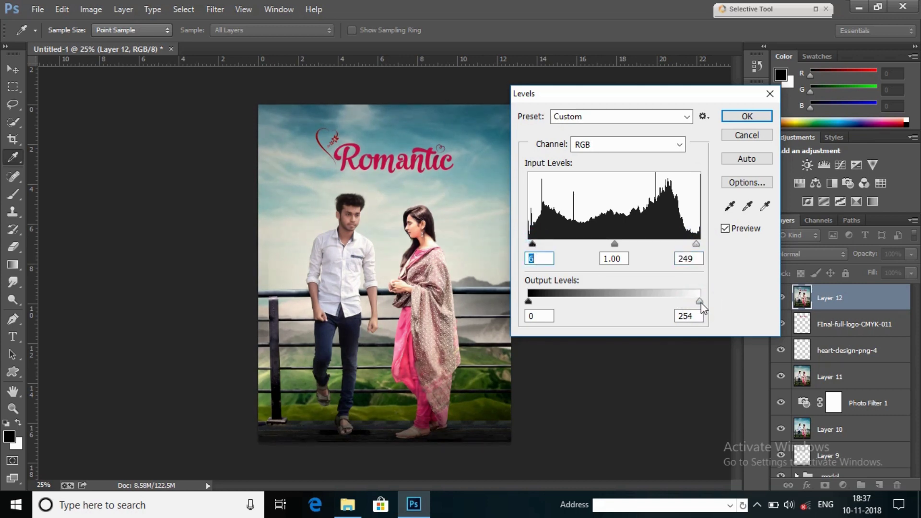
pyautogui.click(747, 117)
pyautogui.press('z')
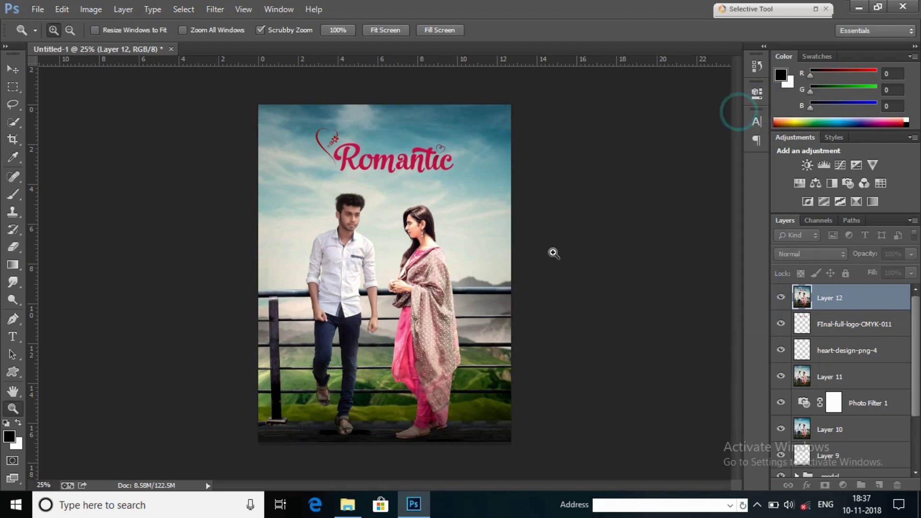
pyautogui.click(417, 259)
pyautogui.rightClick(388, 177)
pyautogui.click(422, 263)
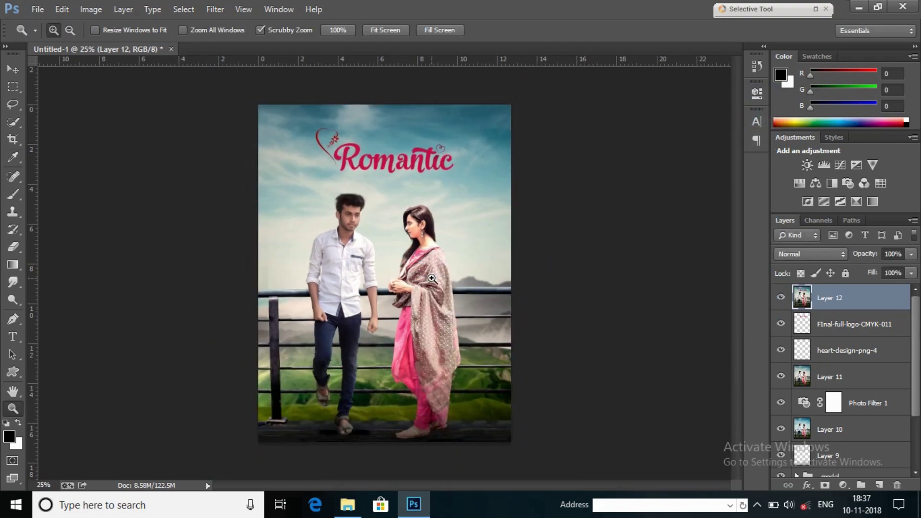